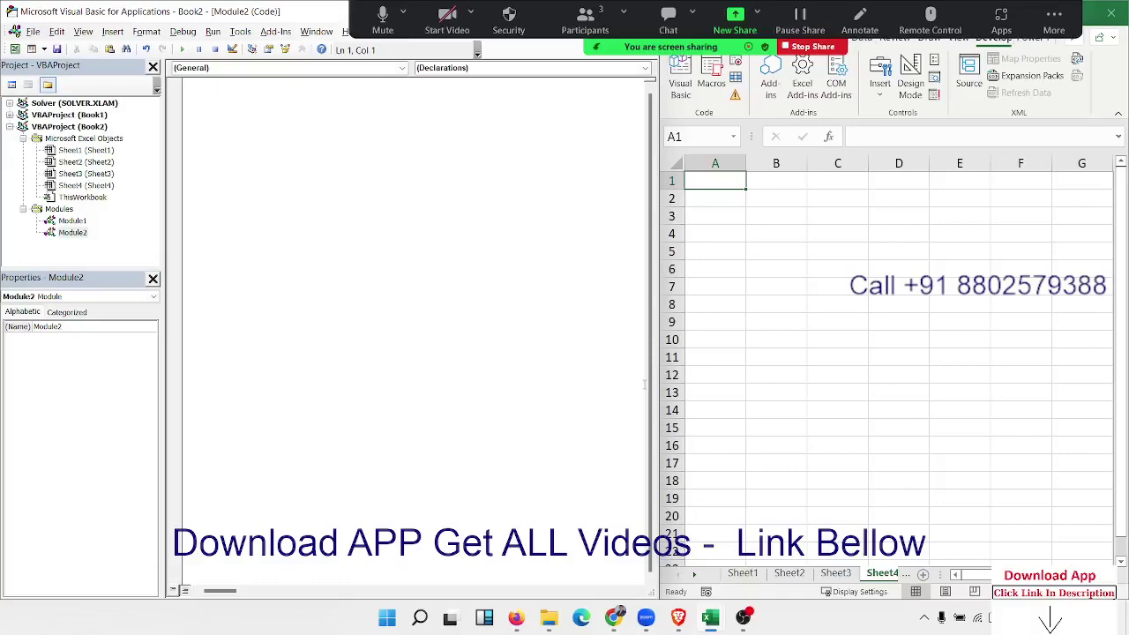
Step: Declare Sub rr() and list Application, Sheets and Range on separate lines inside it
type("s")
type("ub rr")
type("()")
key("Return")
key("Return")
key("Return")
key("Return")
key("Return")
key("Up")
key("Up")
key("Up")
type("a")
type("ppli")
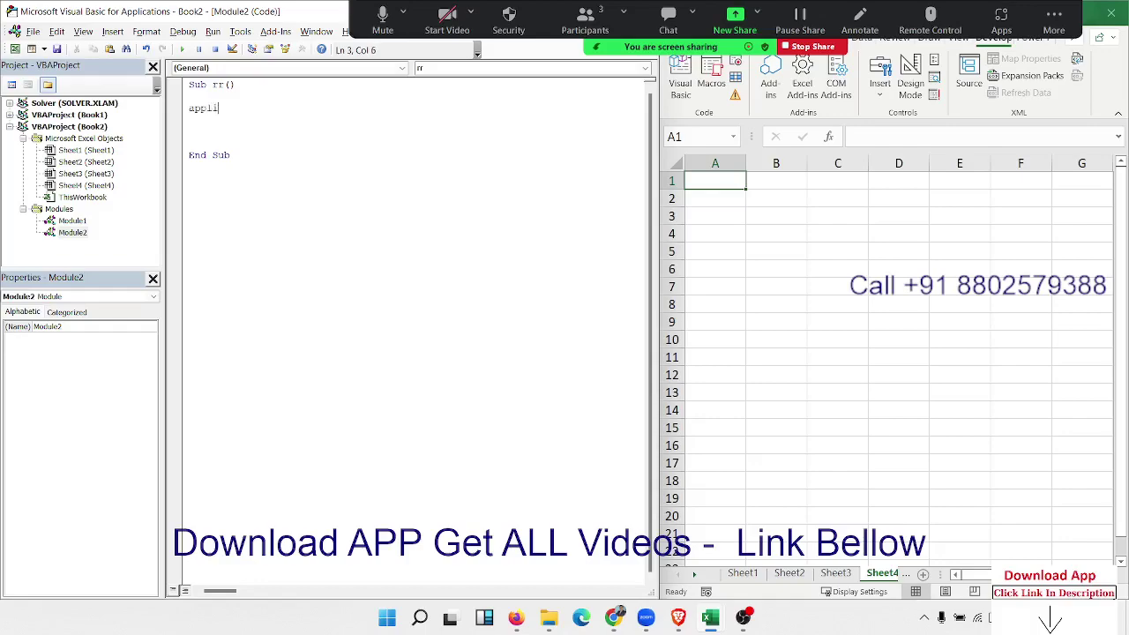
type("cato")
key("BackSpace")
key("BackSpace")
key("BackSpace")
key("BackSpace")
key("BackSpace")
key("BackSpace")
type("licatio")
type("n")
key("Return")
type("shee")
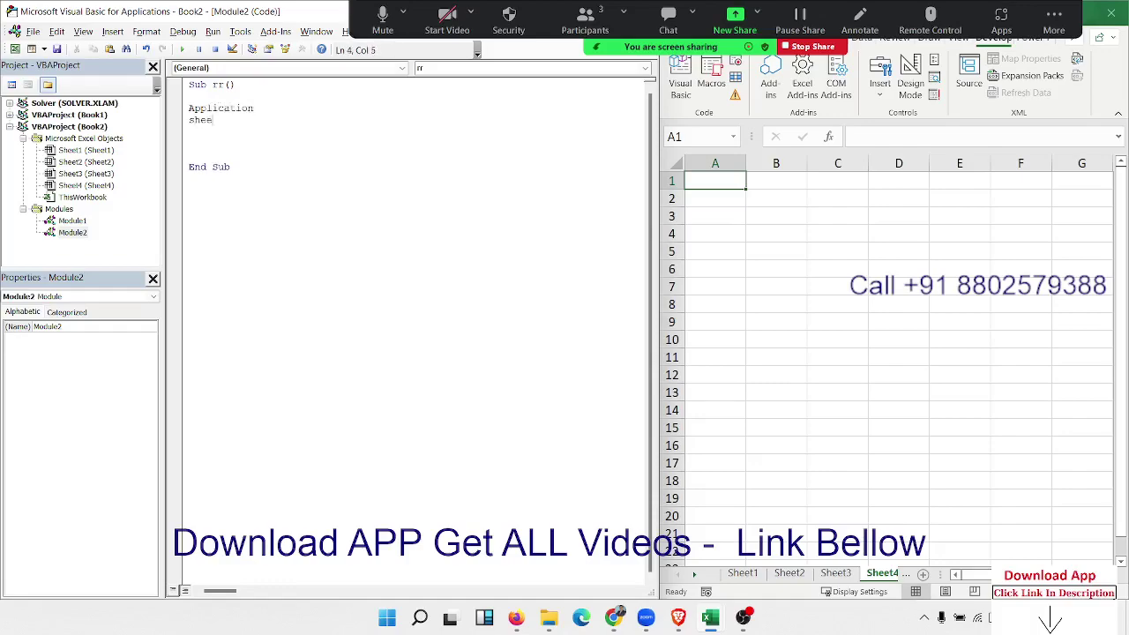
type("ts")
key("Return")
type("range")
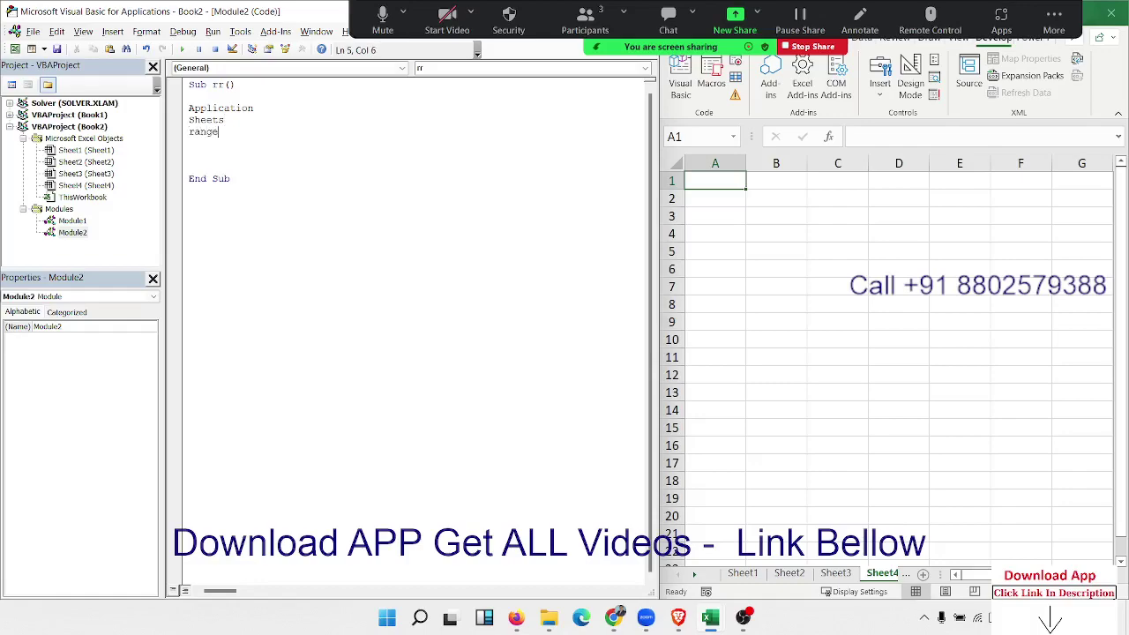
key("Return")
Step: Insert Workbooks between Application and Sheets, add blank lines, and highlight Range
key("Up")
key("Return")
key("Up")
type("w")
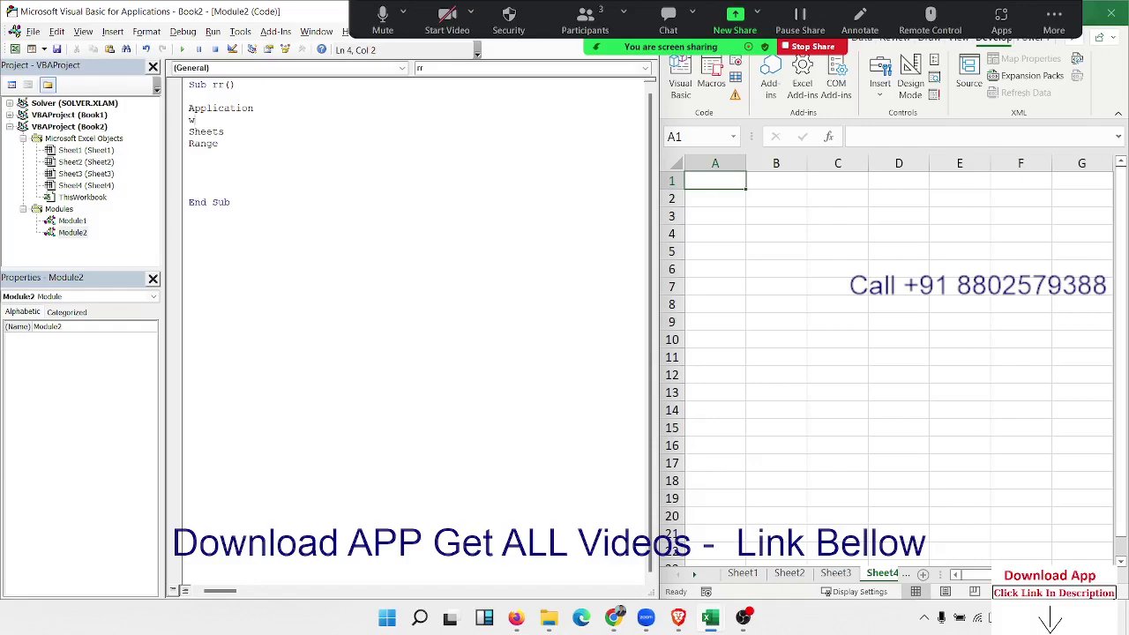
type("orkb")
type("ooks")
key("Down")
key("Down")
key("Return")
key("Return")
key("Return")
key("Up")
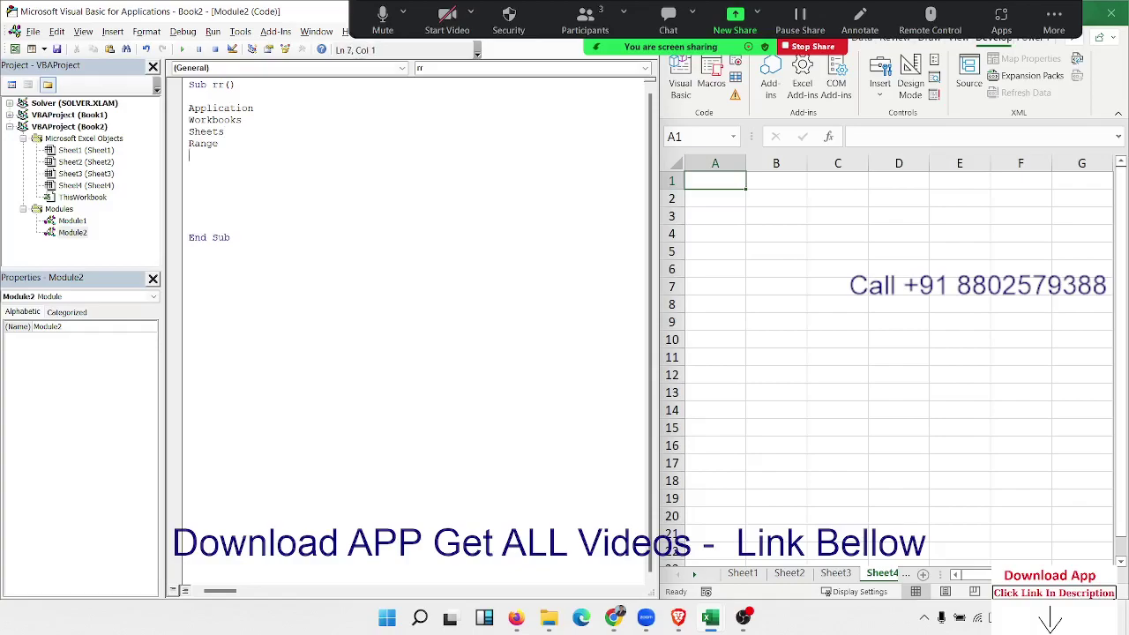
left_click_drag(225, 142, 189, 143)
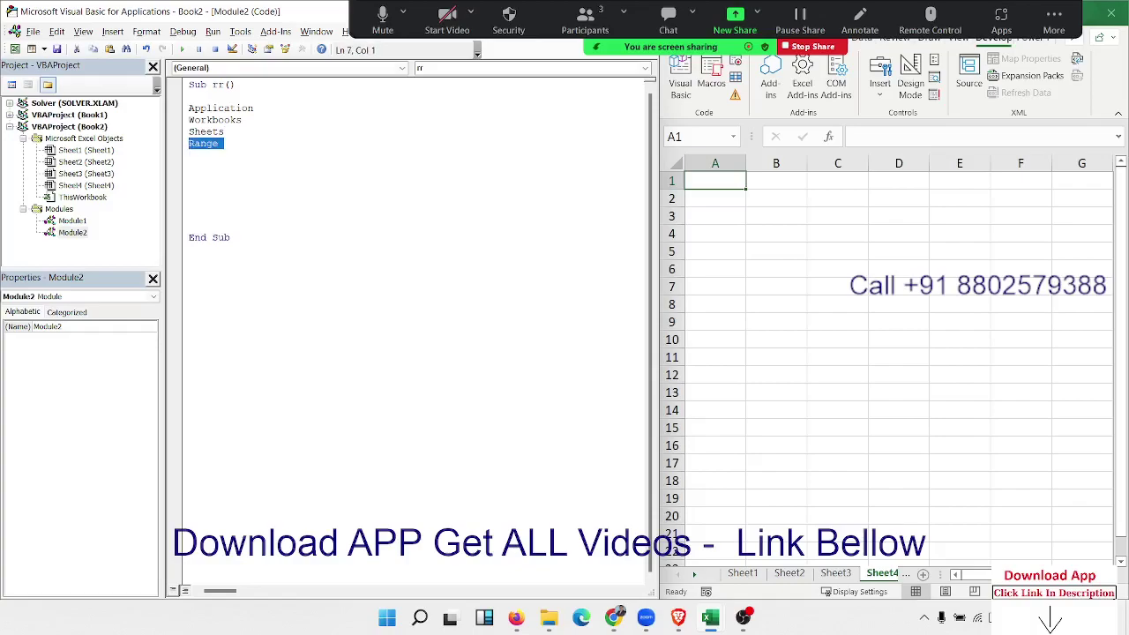
Step: Select cell A1 on the Excel worksheet to illustrate the target cell
left_click(197, 170)
left_click(814, 235)
left_click(723, 182)
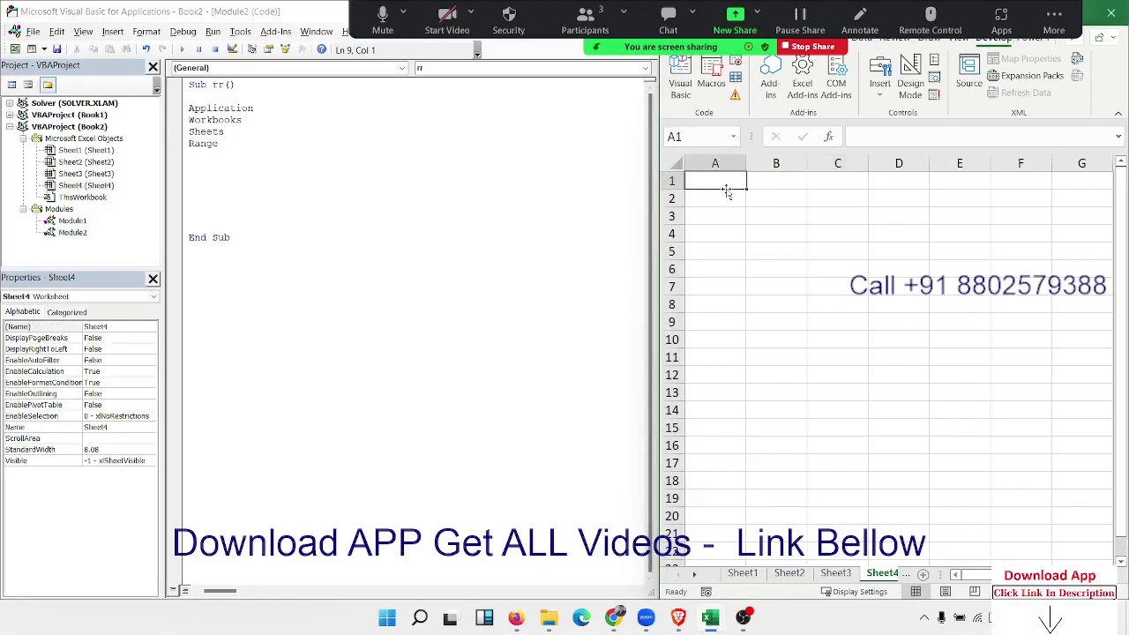
left_click(205, 180)
Step: Add the lines Range("A1").Select and Cells(1, 1).Select, removing the blank line between them
type("ra")
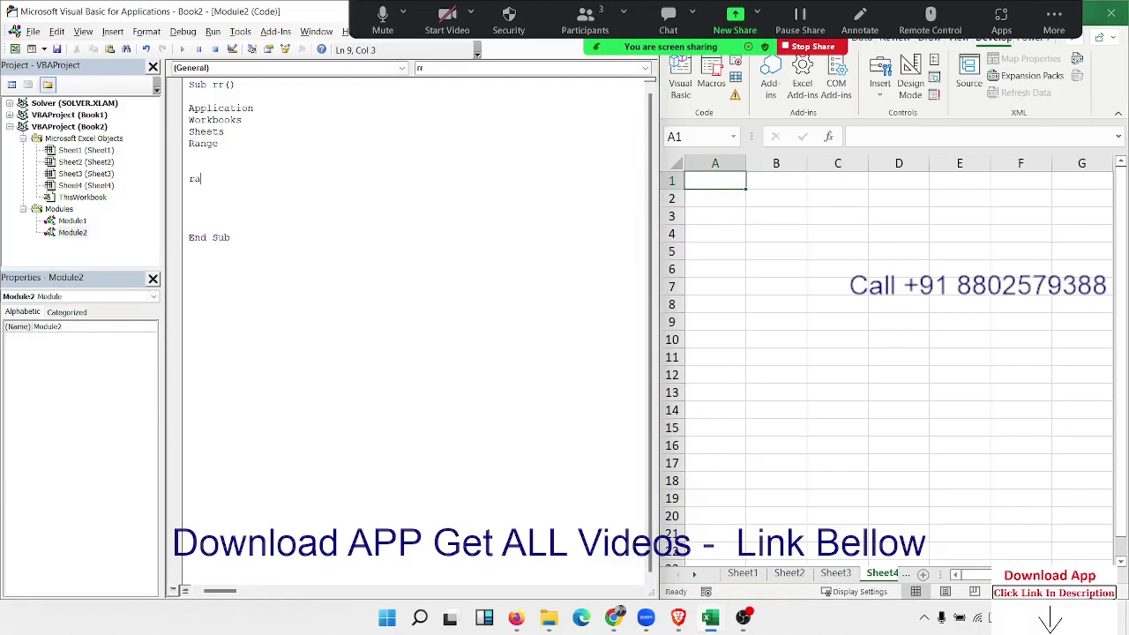
type("nge(")
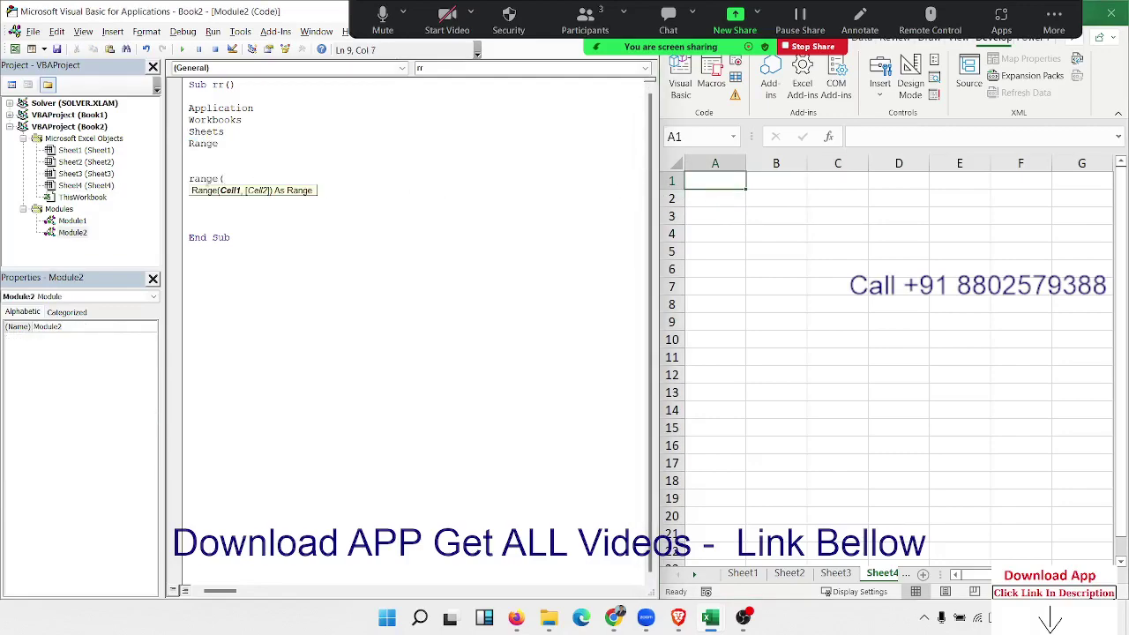
type("\"A1\"")
type(").")
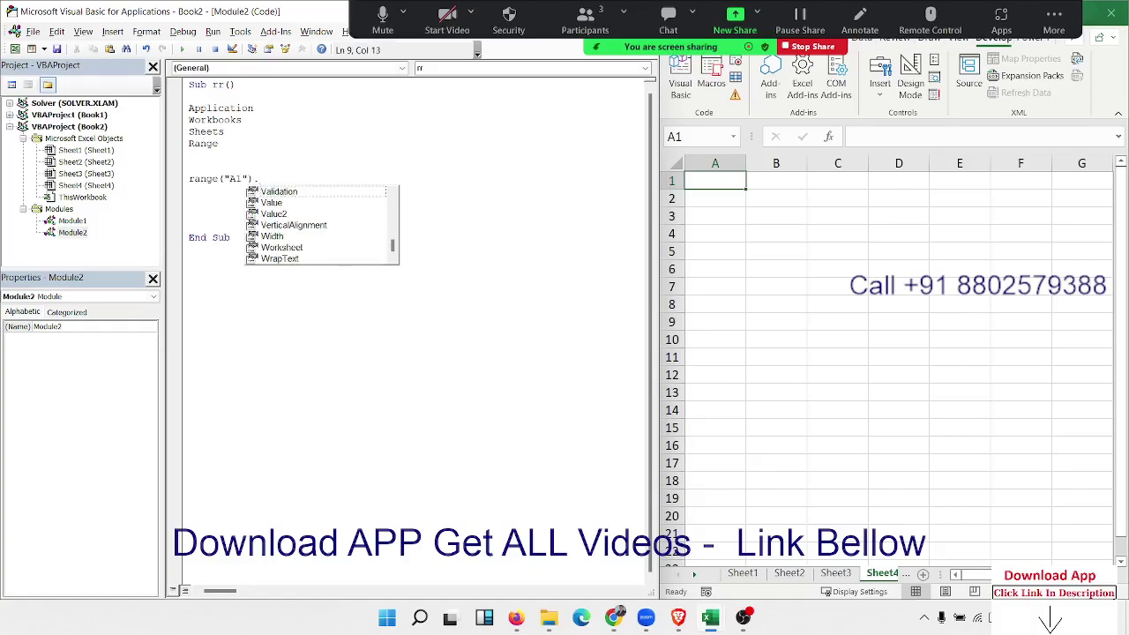
type("se")
key("Tab")
key("Return")
key("Return")
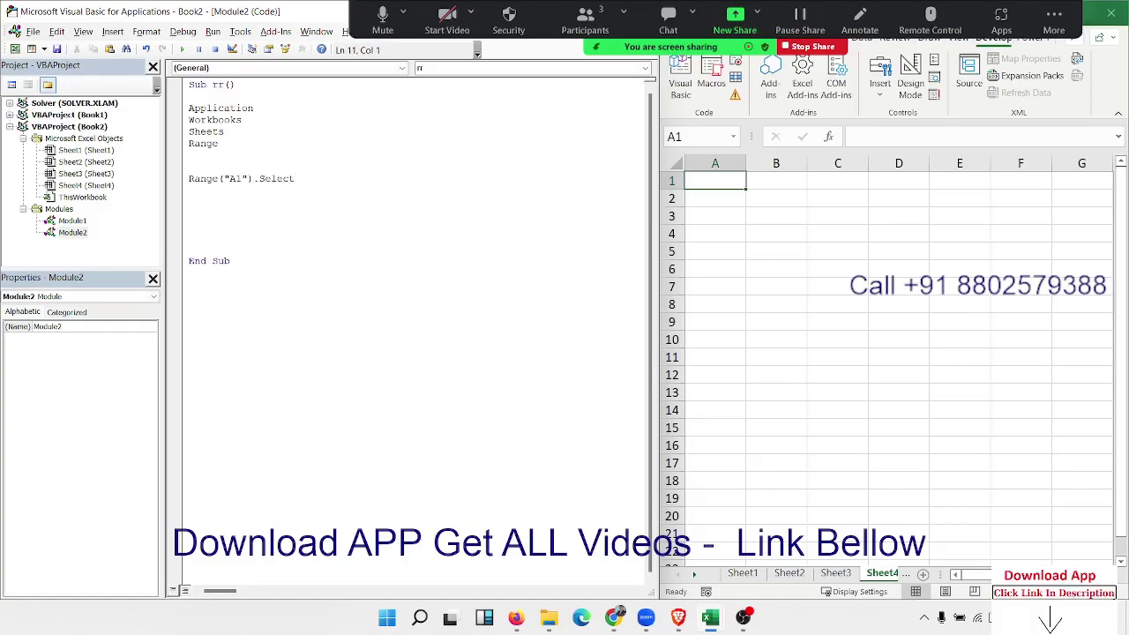
type("cells(")
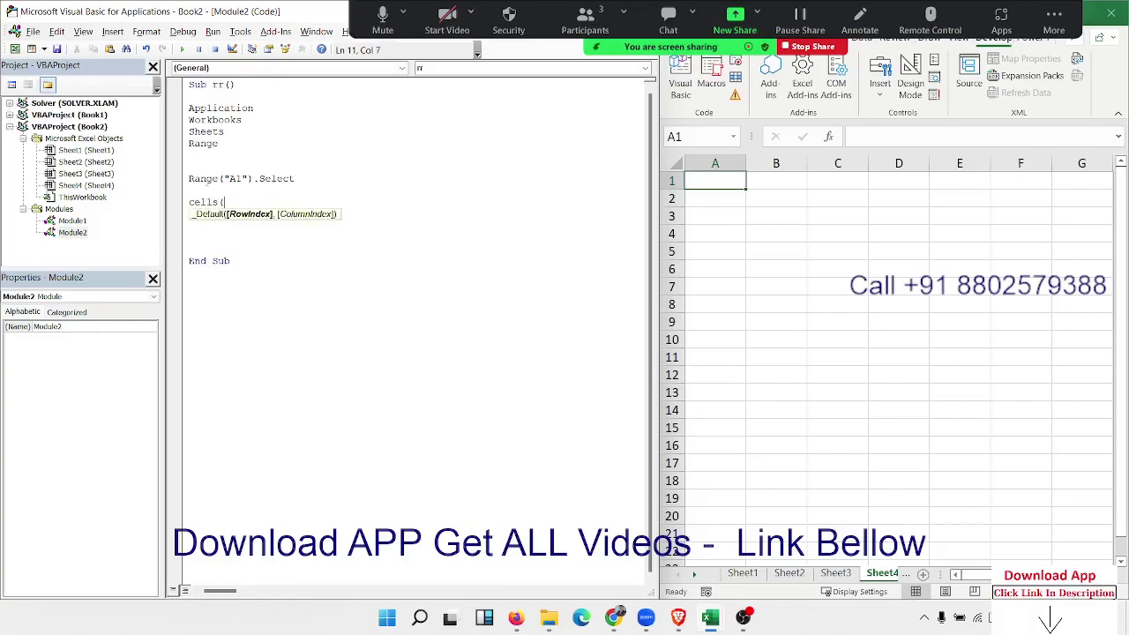
type("1,1")
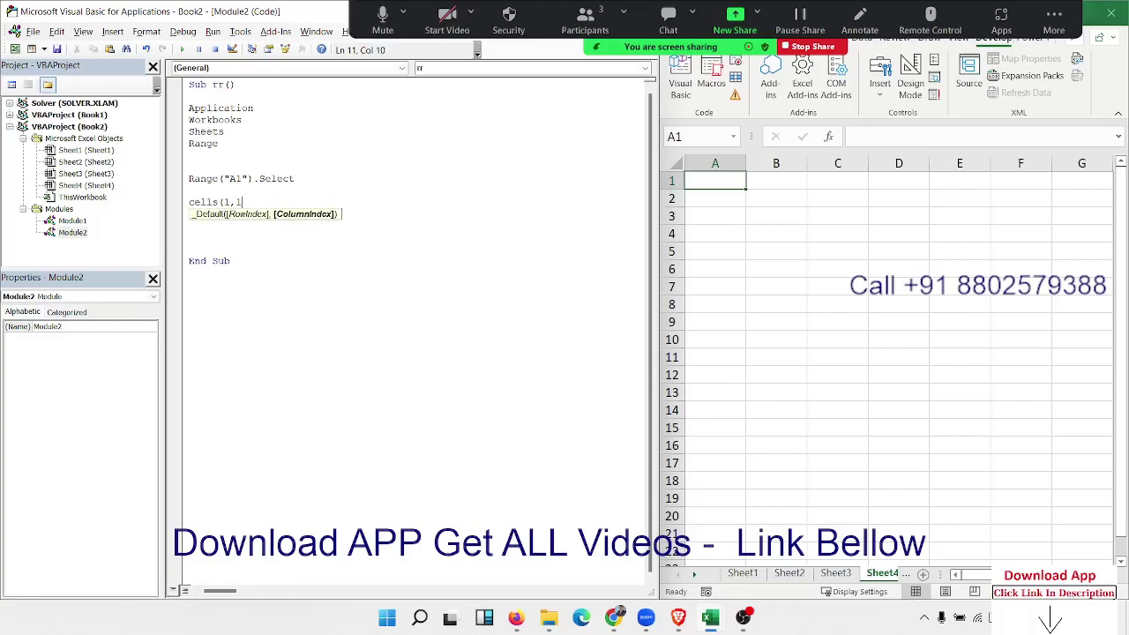
type(").selec")
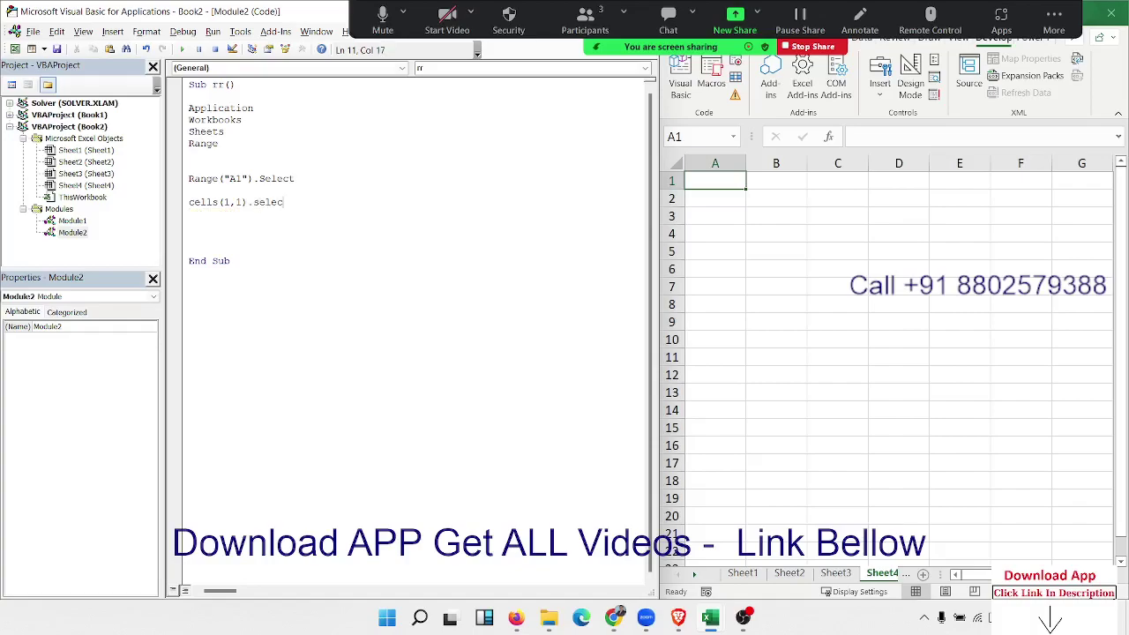
type("t")
key("Return")
left_click(188, 189)
key("Delete")
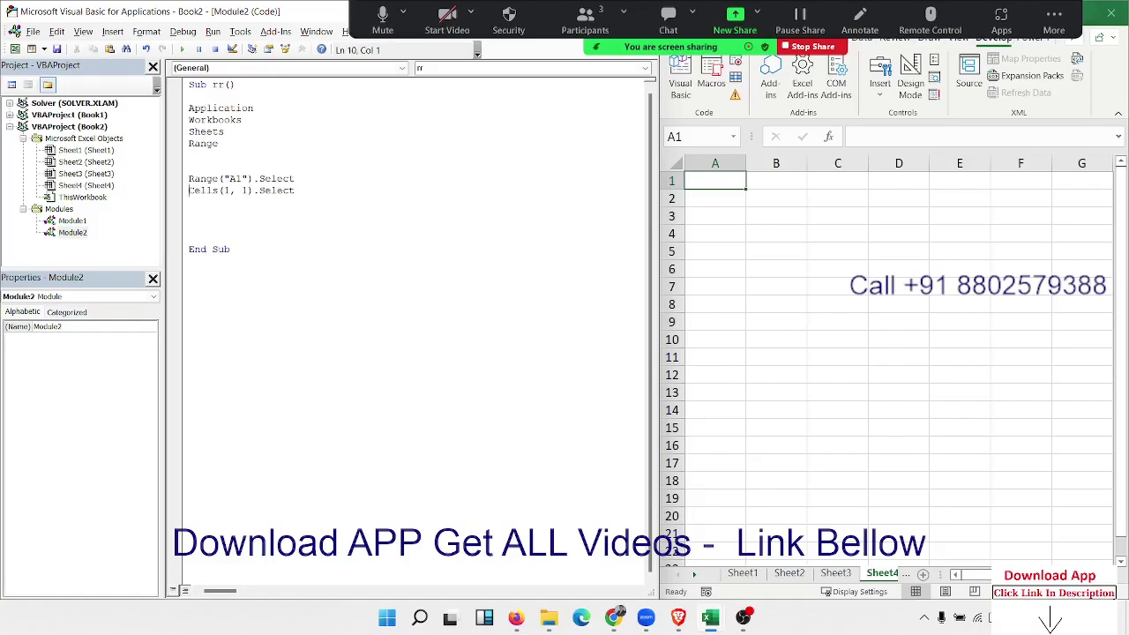
key("Down")
key("Return")
key("Return")
Step: Select B2 on Excel's Sheet1, then add the line Sheets("Sheet1").Select
left_click(752, 575)
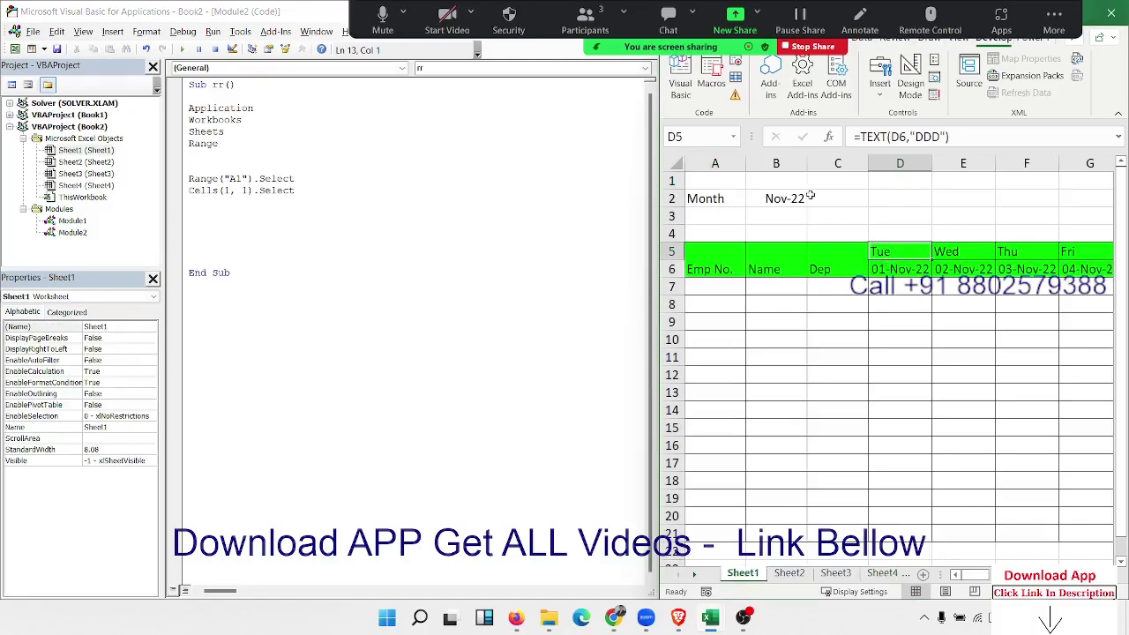
left_click(792, 199)
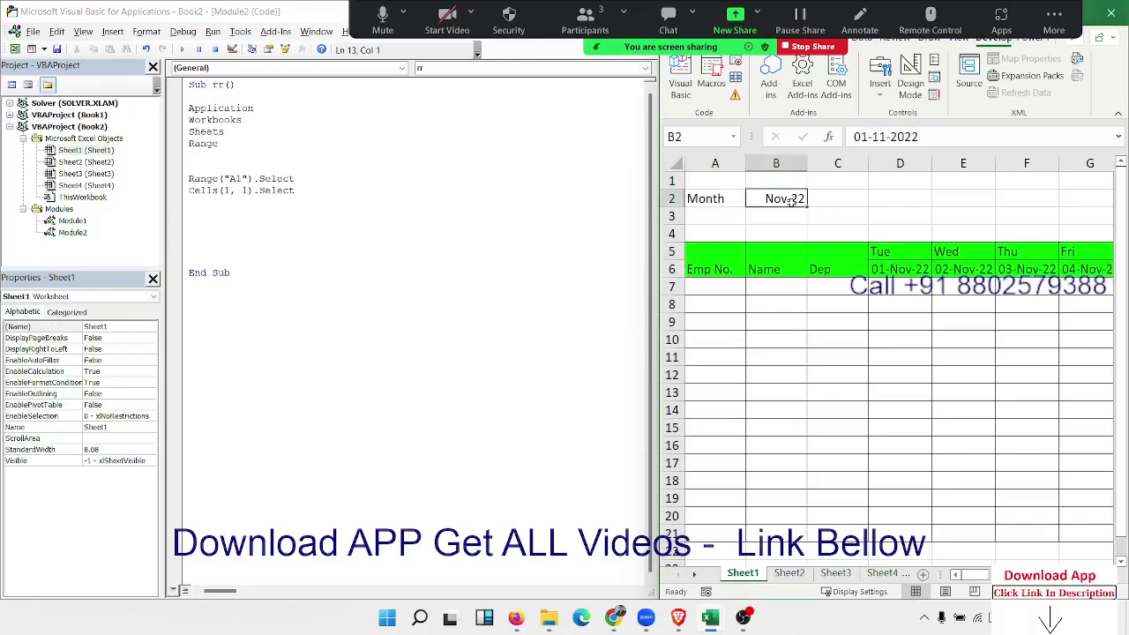
left_click(201, 216)
type("sh")
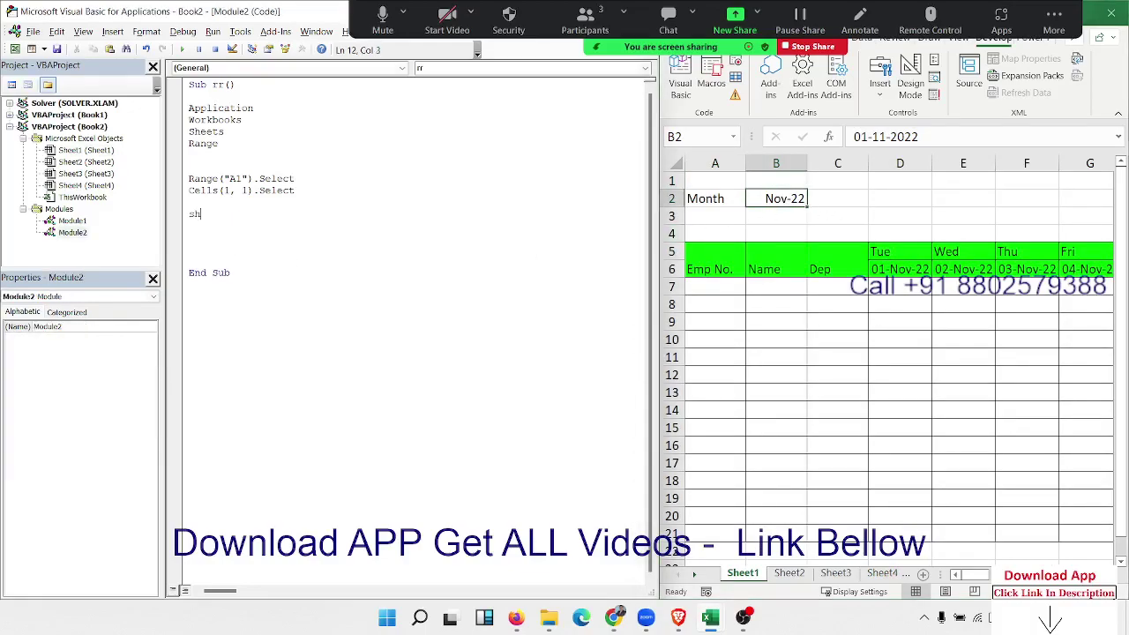
type("eets")
type("(\"Sh")
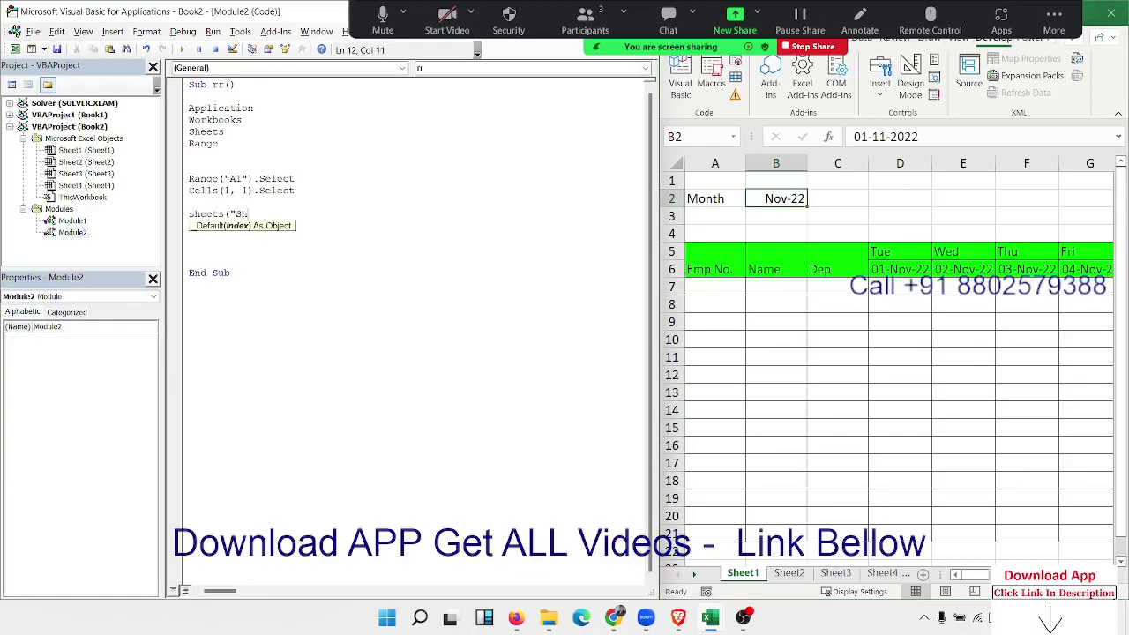
type("eet1")
type("\")")
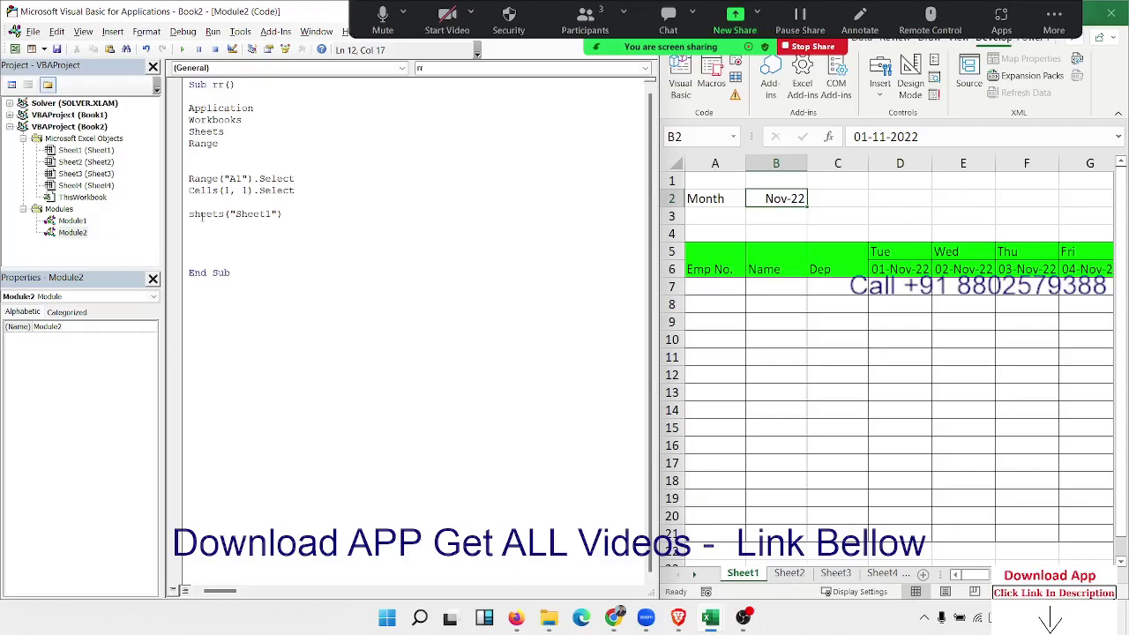
type(".se")
type("lect")
key("Return")
Step: Add Range("B2").Select below it, then flip Excel to Sheet3 and back to Sheet1
type("range")
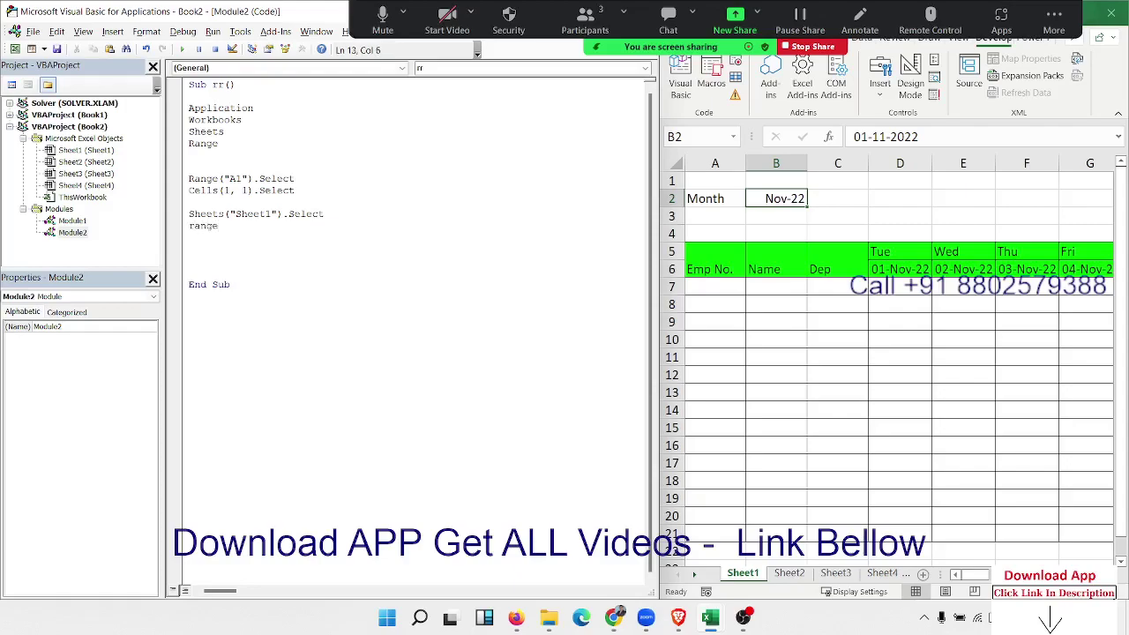
type("(\"B2")
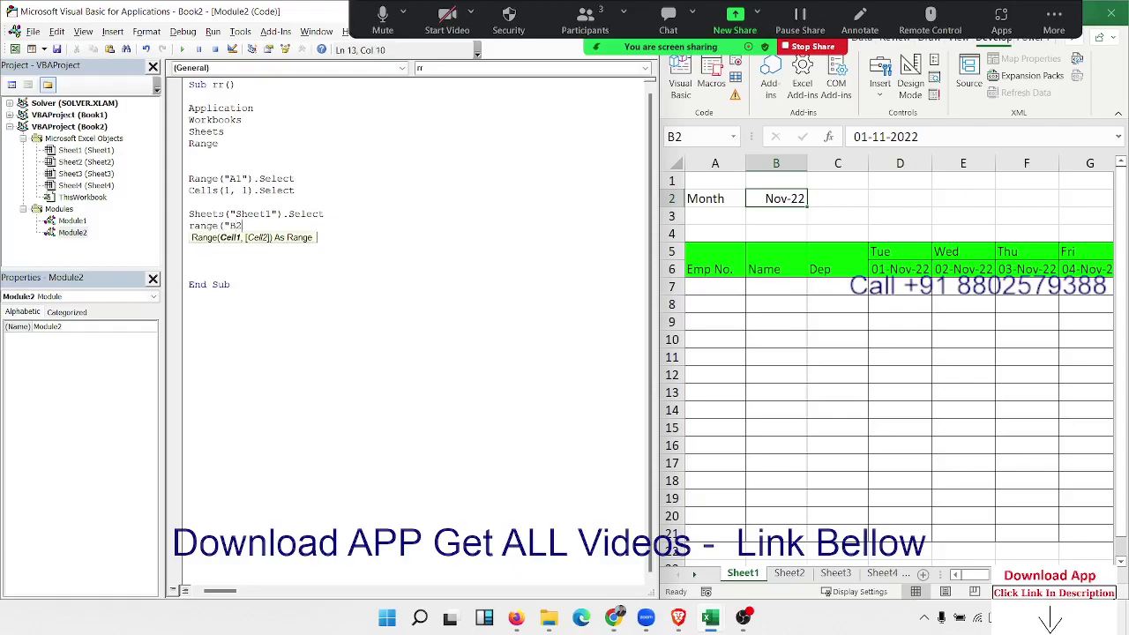
type("\").sl")
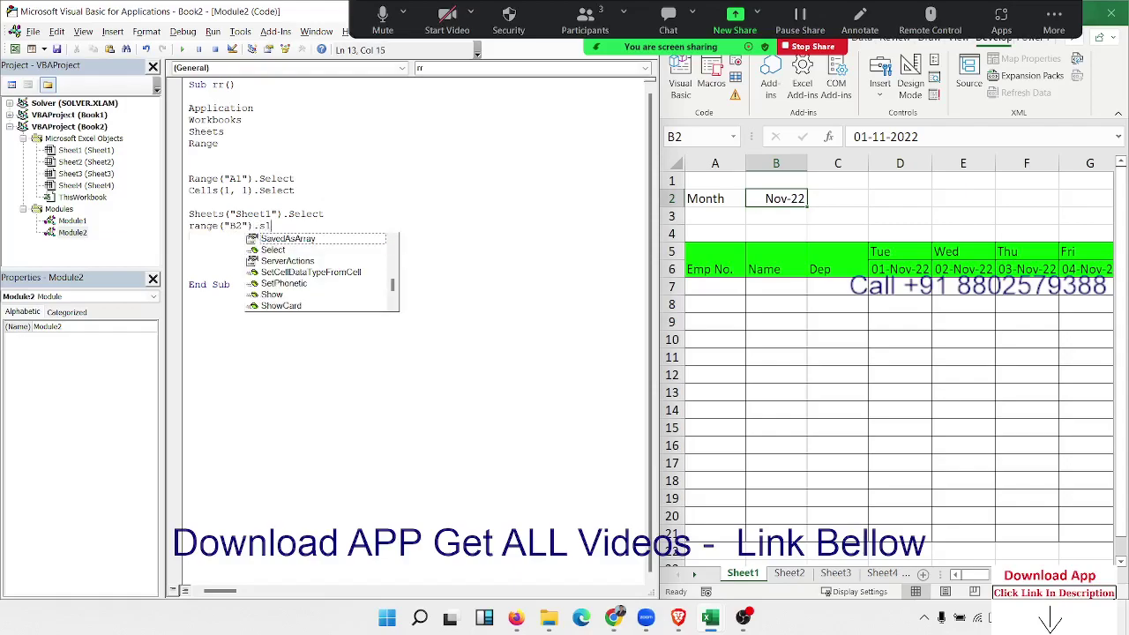
type("e")
key("Down")
key("Tab")
key("Return")
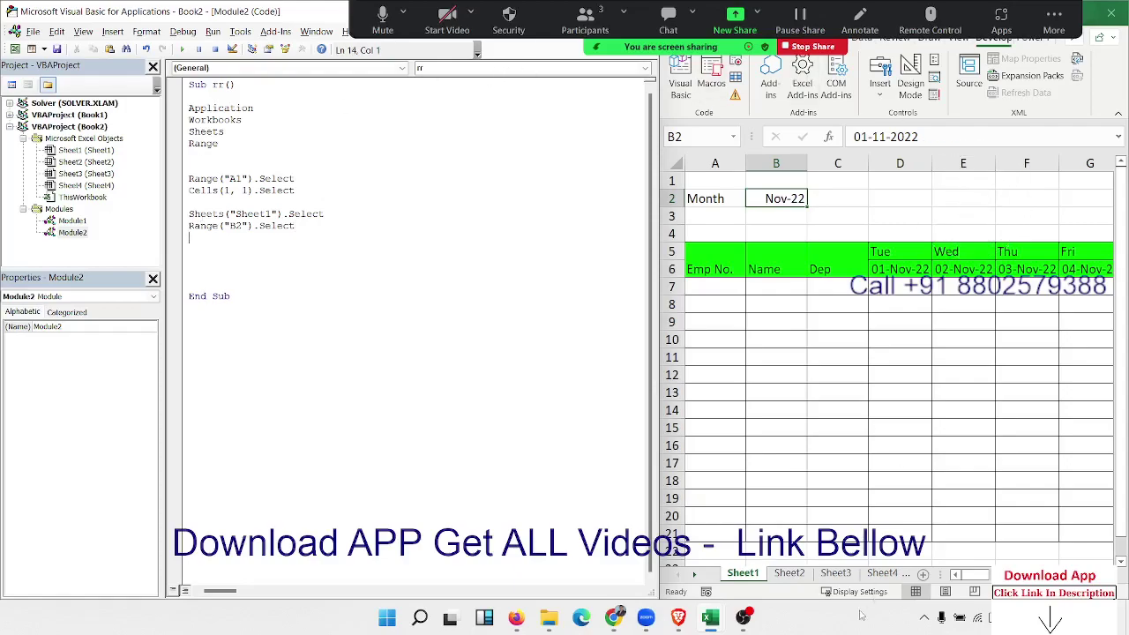
left_click(836, 573)
left_click(744, 573)
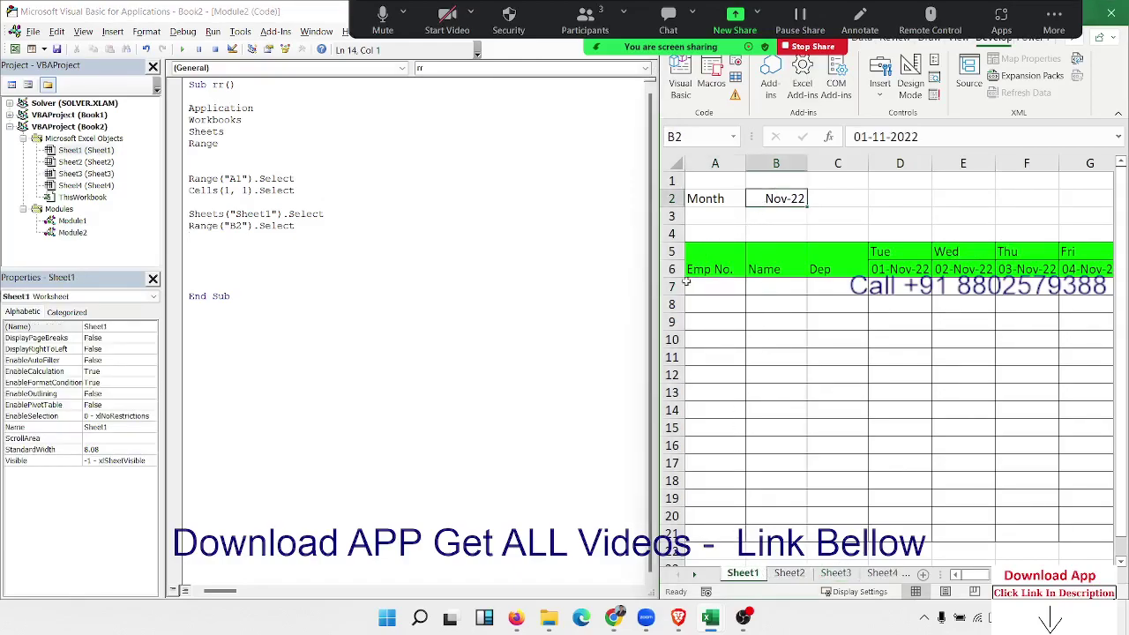
mouse_move(710, 618)
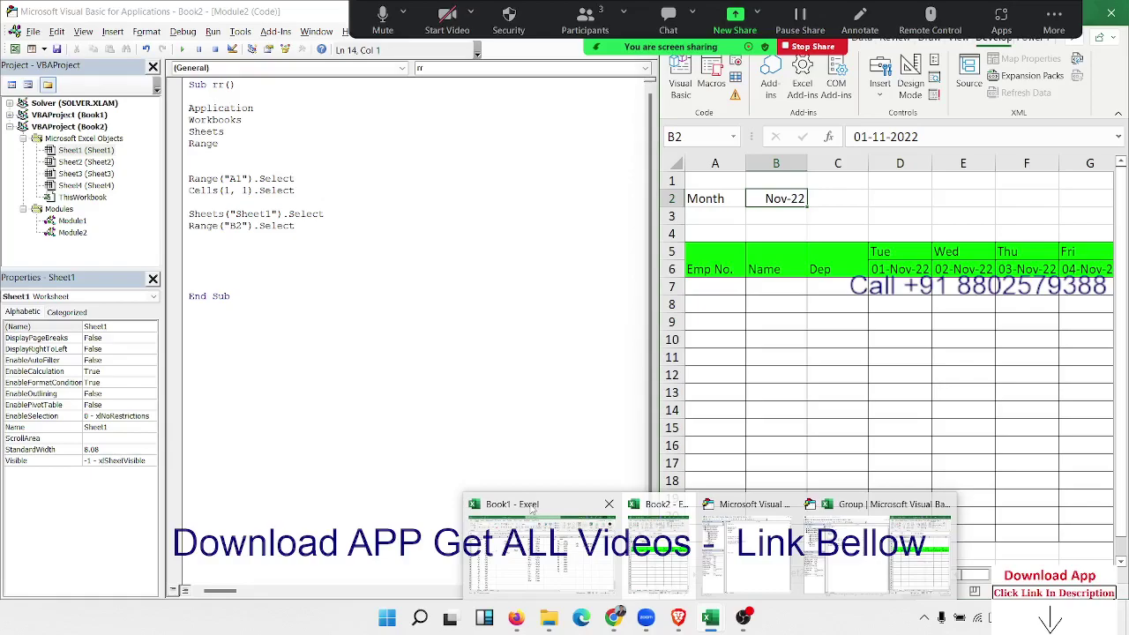
Step: Insert Workbooks("Book2.xlsm").Activate on a new line above the Sheets("Sheet1") line
left_click(188, 213)
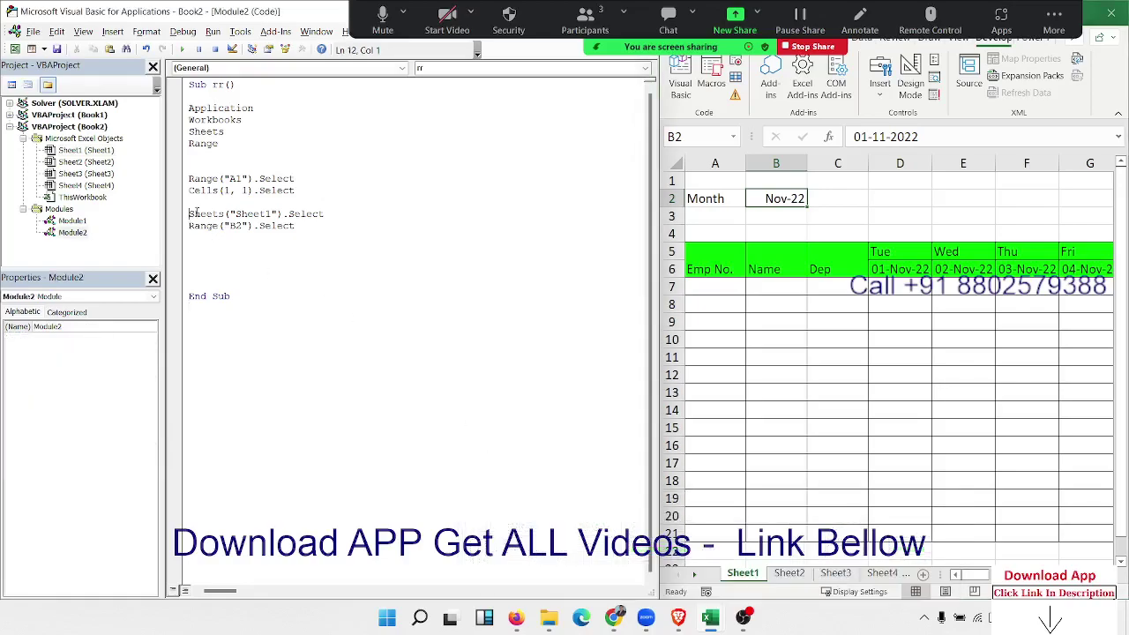
key("Return")
left_click(189, 213)
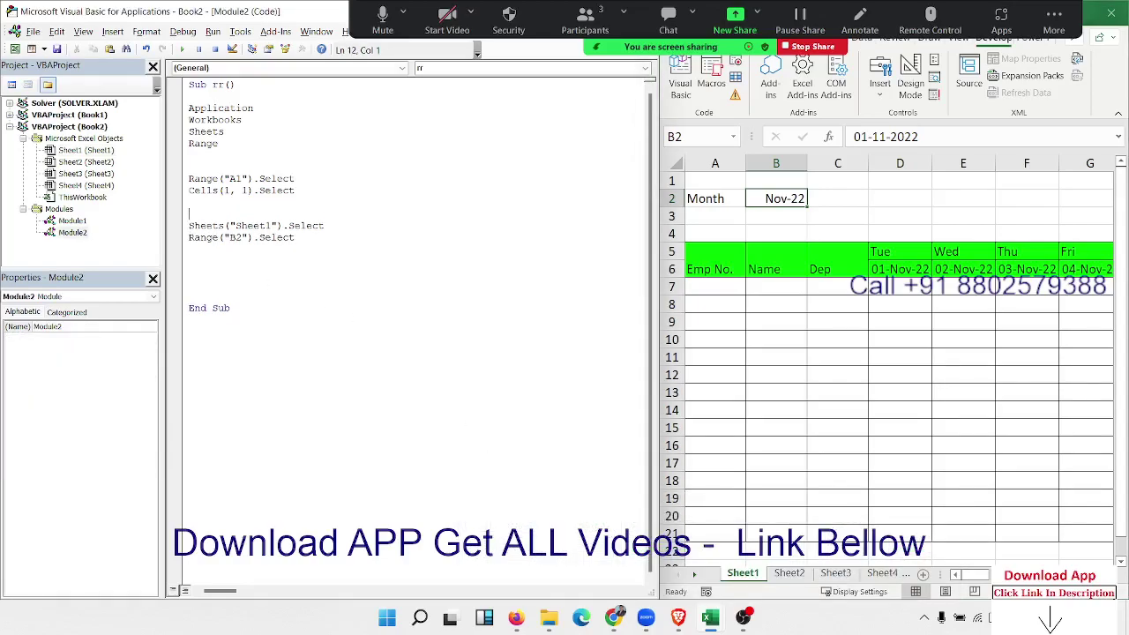
type("workbook")
type("s(\"")
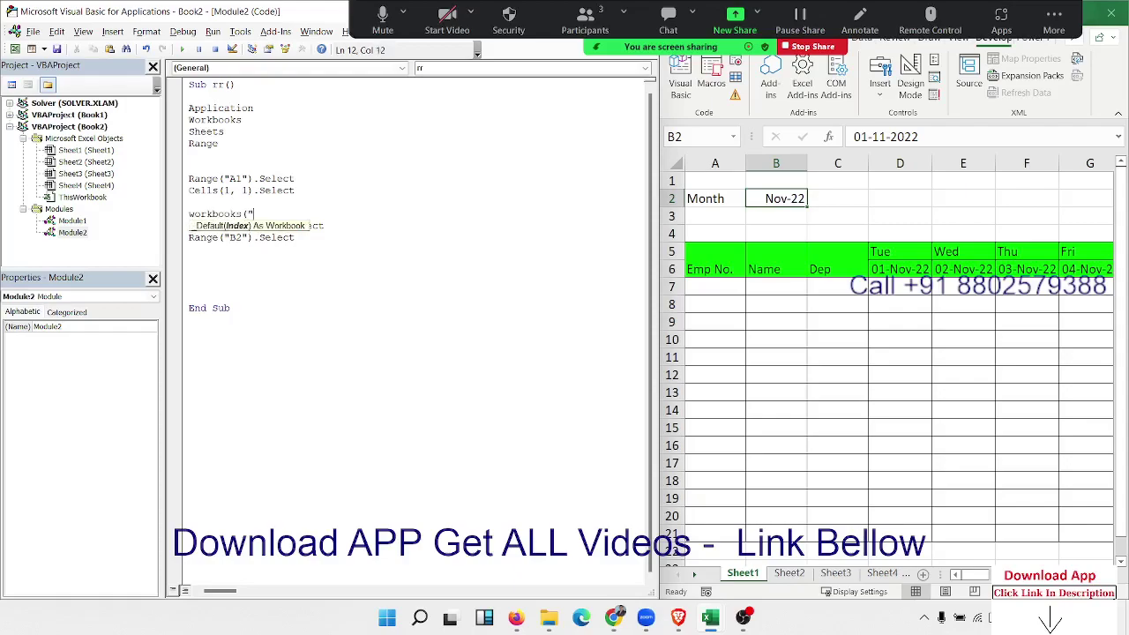
type("B")
type("ook")
type("2.xlsm")
type("\")")
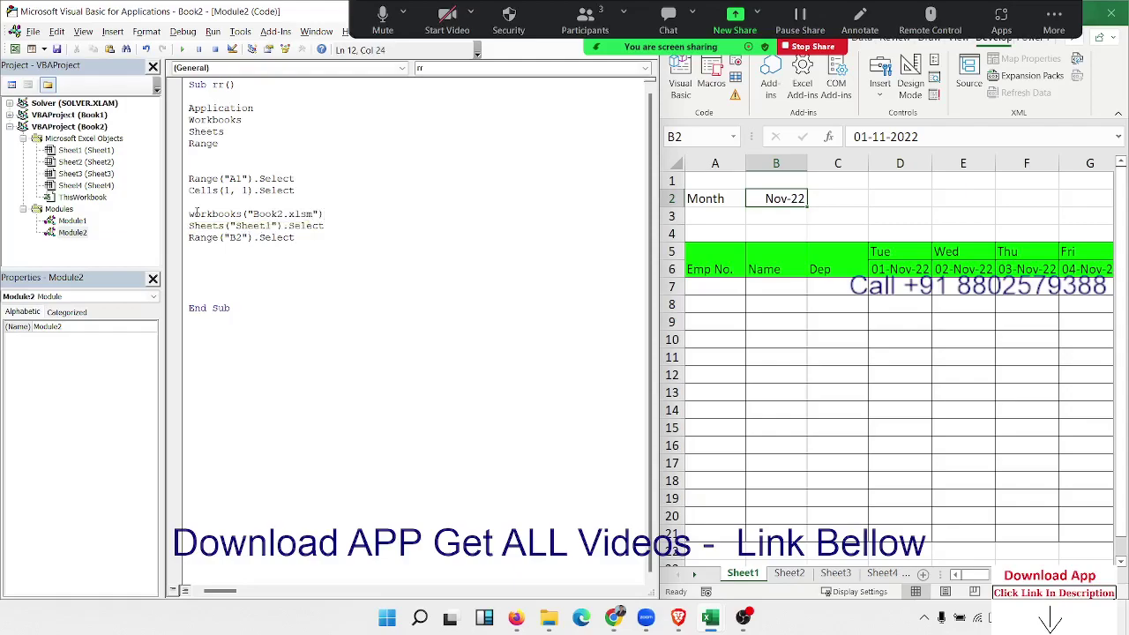
type(".act")
key("Tab")
key("Down")
key("Down")
Step: Add an ACTIVECELL line directly below Cells(1, 1).Select
key("Return")
key("Return")
key("Return")
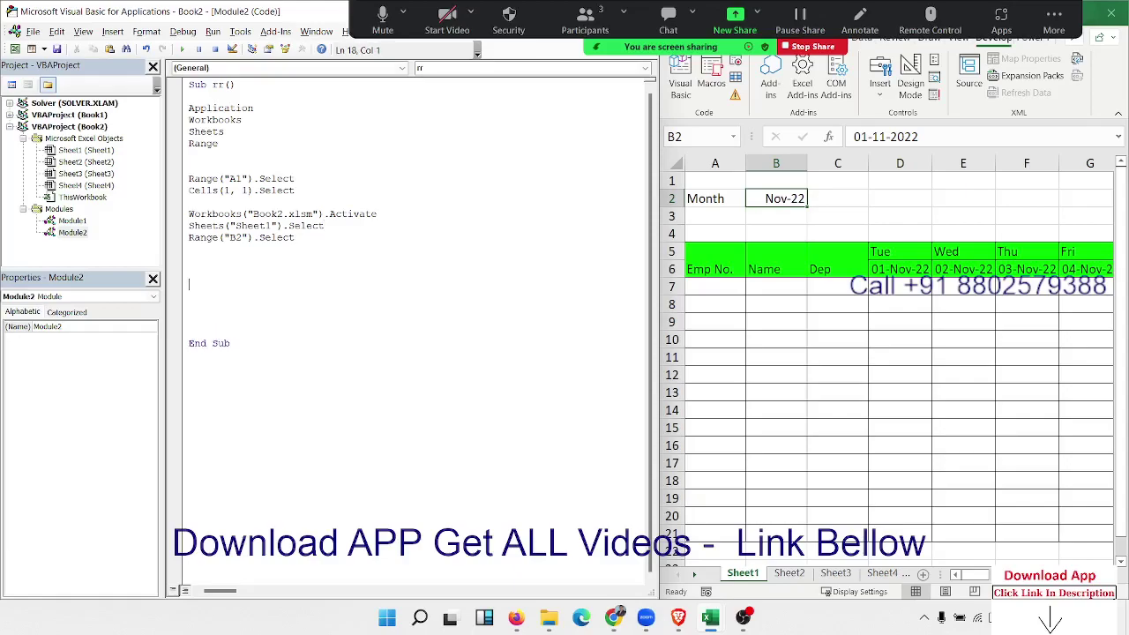
key("Up")
key("Up")
left_click(189, 202)
key("Up")
key("Up")
key("shift+Down")
key("Right")
key("shift+Down")
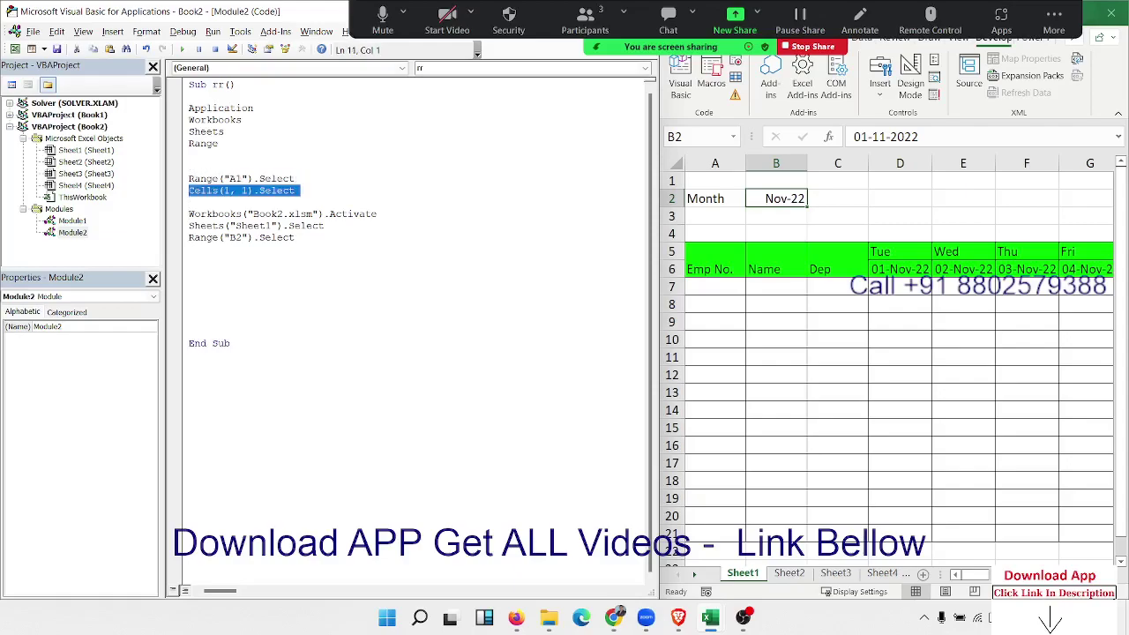
key("Right")
key("Return")
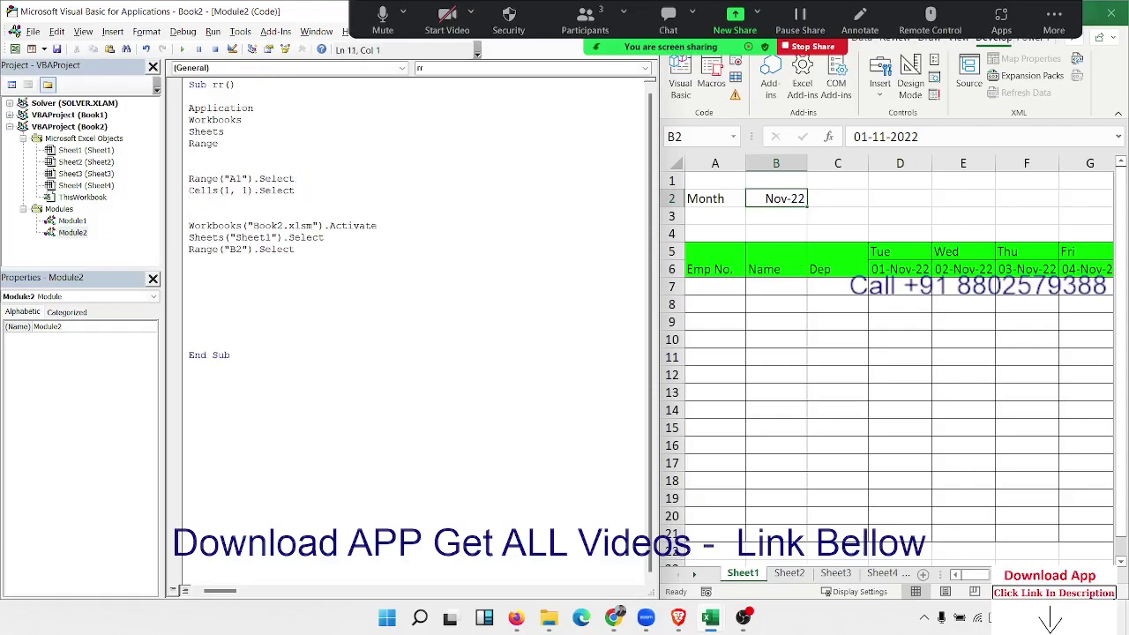
type("ACTIVE")
type("CELL")
key("Return")
Step: Add a SELECTION line under ActiveCell, illustrating with cell B2 and the range D1:F3 in Excel
left_click(804, 201)
key("Return")
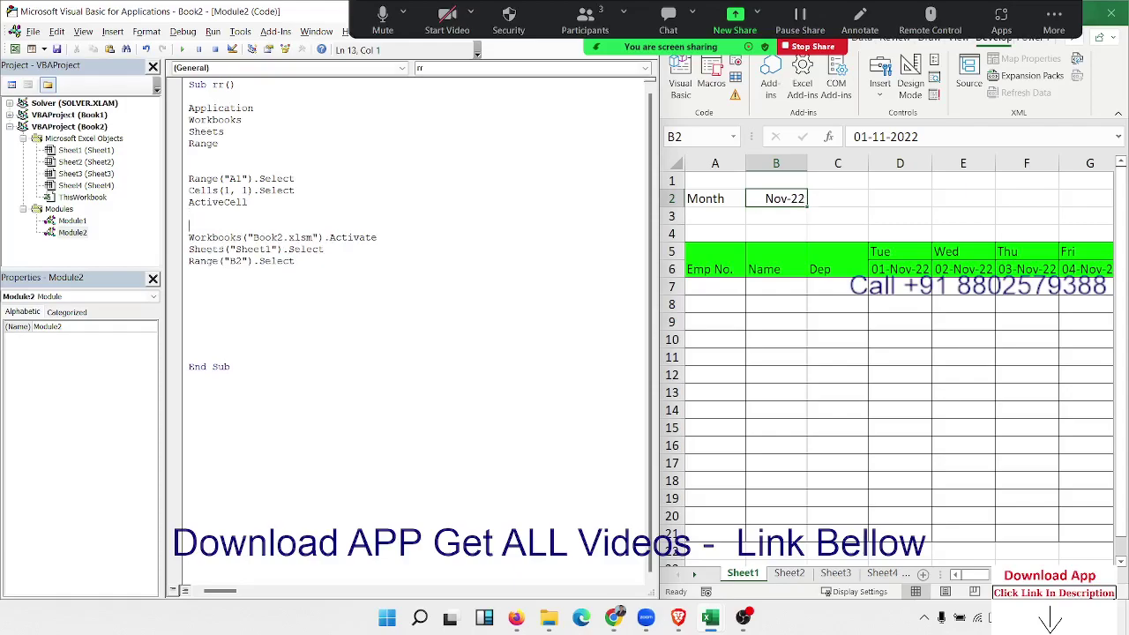
type("SELEC")
type("TION")
key("Return")
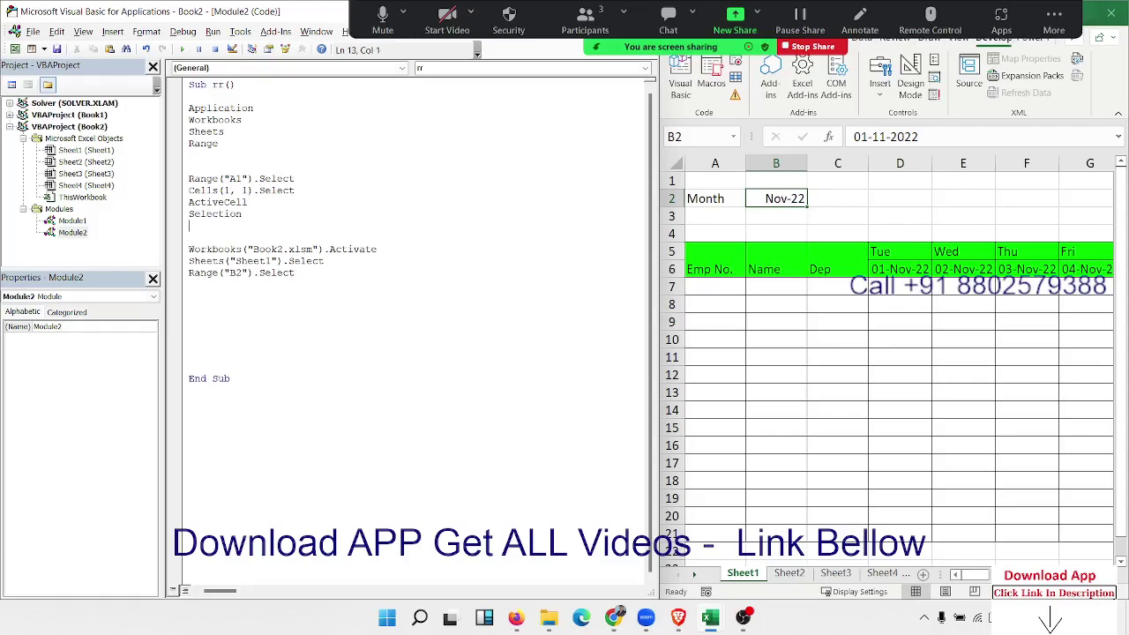
left_click_drag(870, 181, 1005, 219)
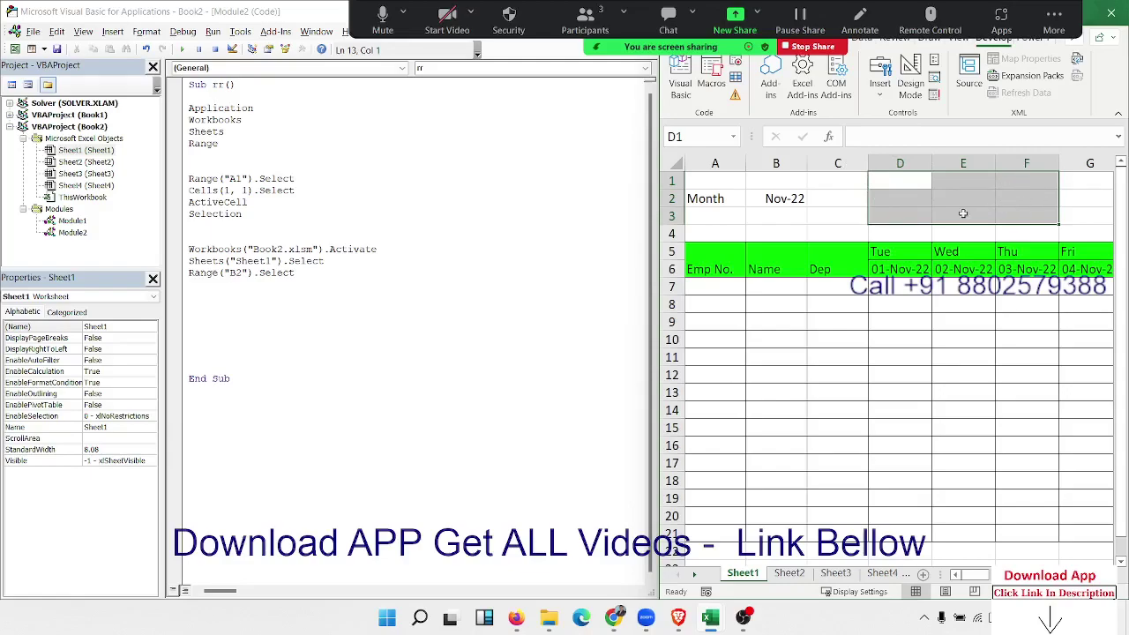
Step: Switch Excel to blank Sheet4 and add a blank line above End Sub in the macro
left_click(694, 574)
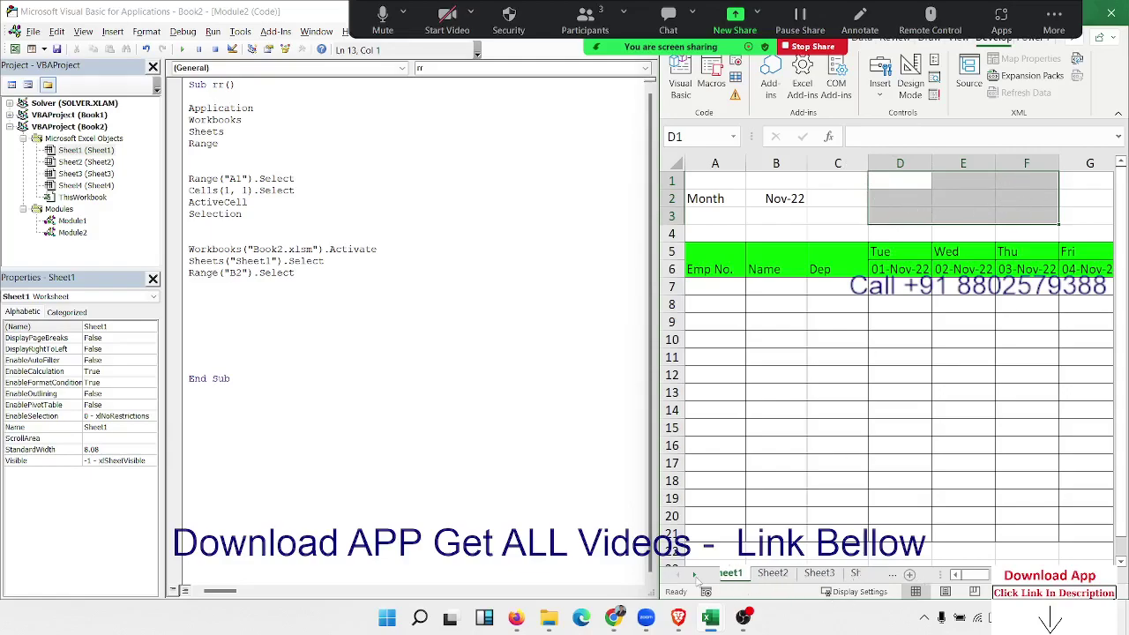
left_click(834, 573)
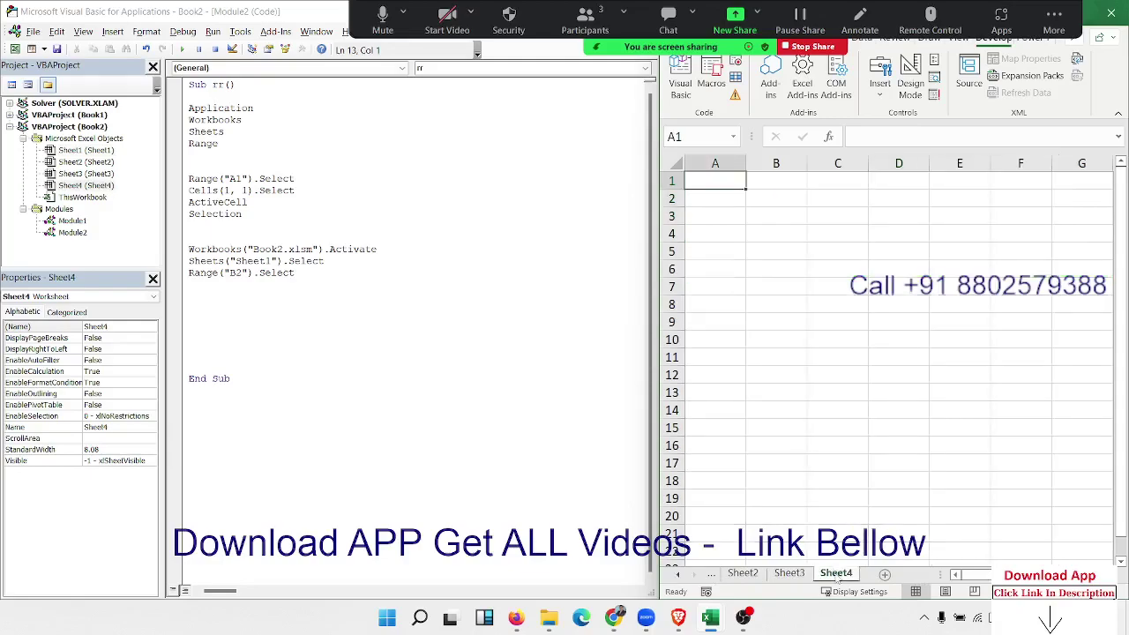
left_click(344, 338)
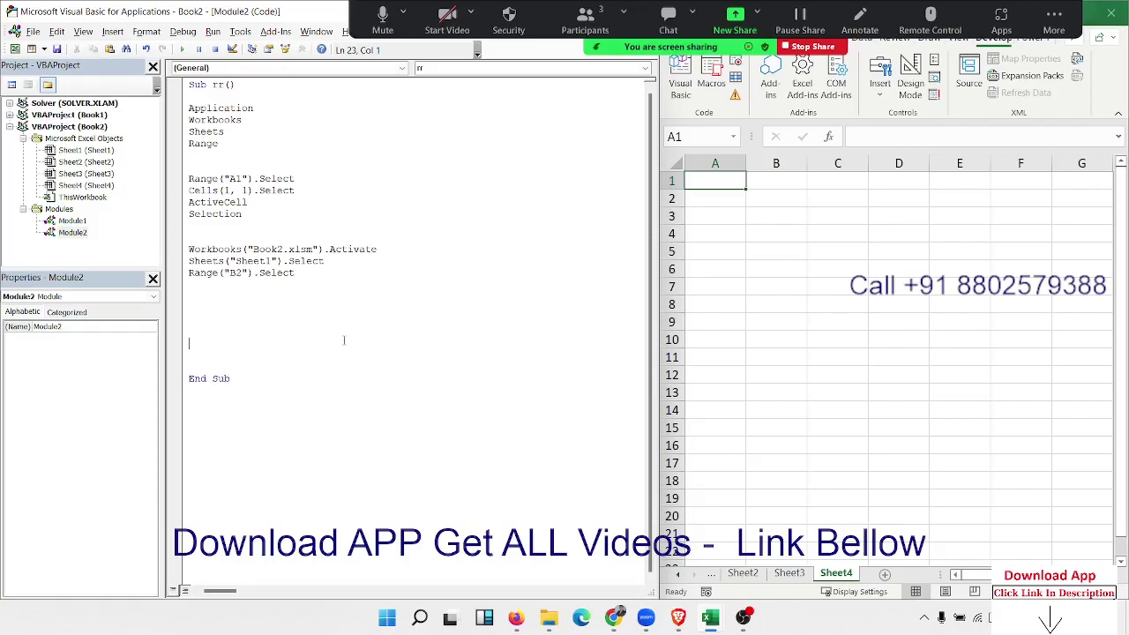
left_click(278, 307)
key("Return")
Step: Enter =RANDBETWEEN(10,90) in cell A1 of Sheet4
left_click(725, 177)
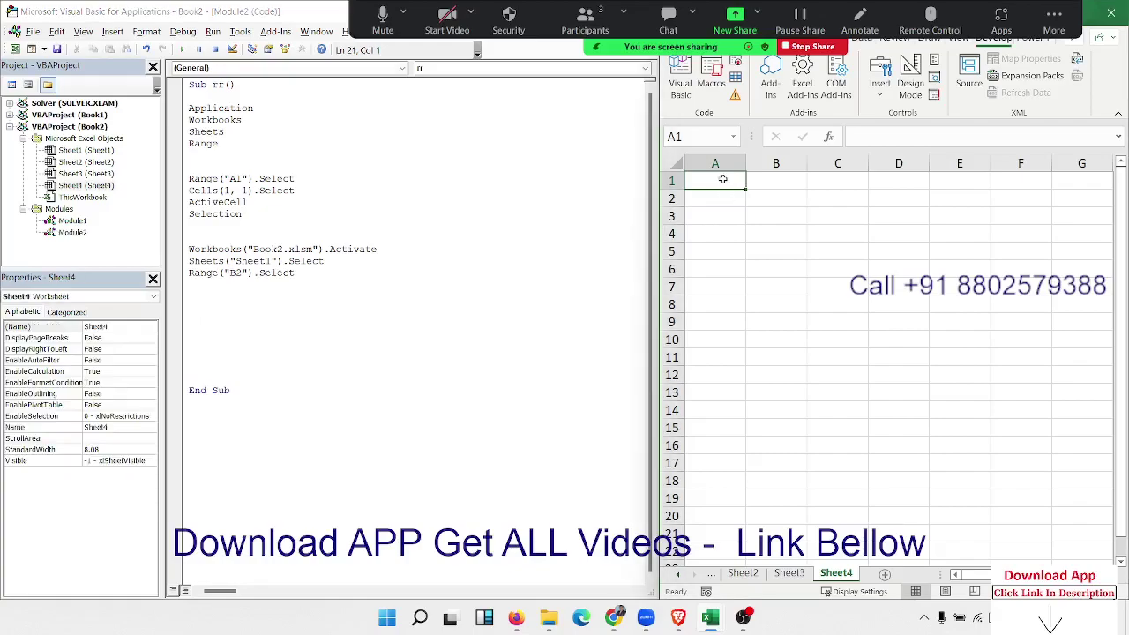
double_click(723, 179)
type("=RA")
key("Down")
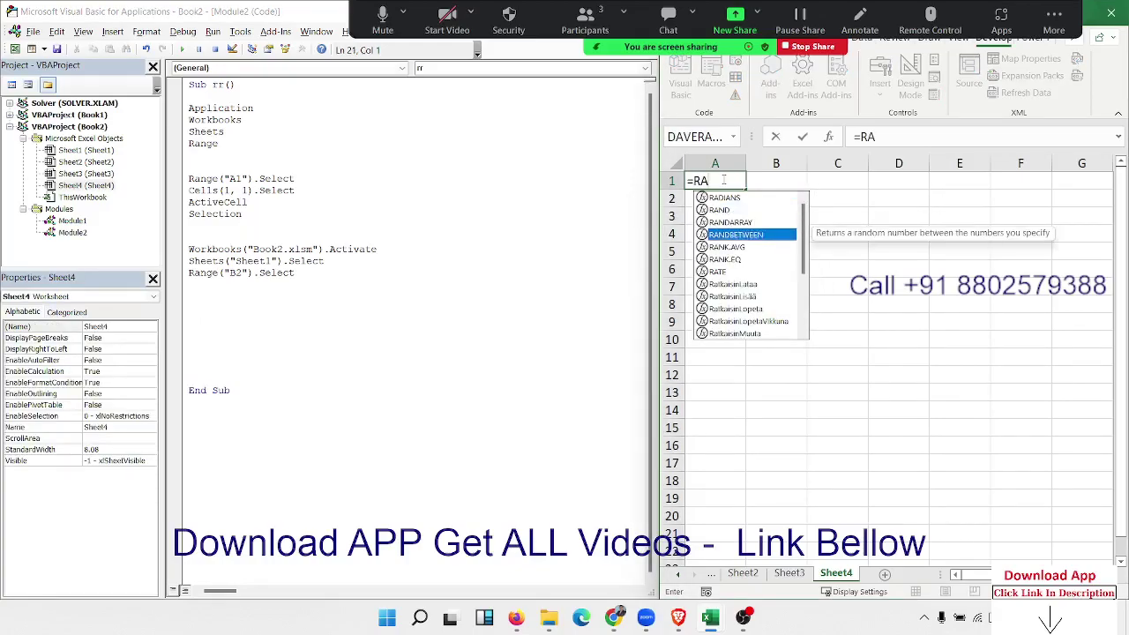
key("Tab")
type("10,9")
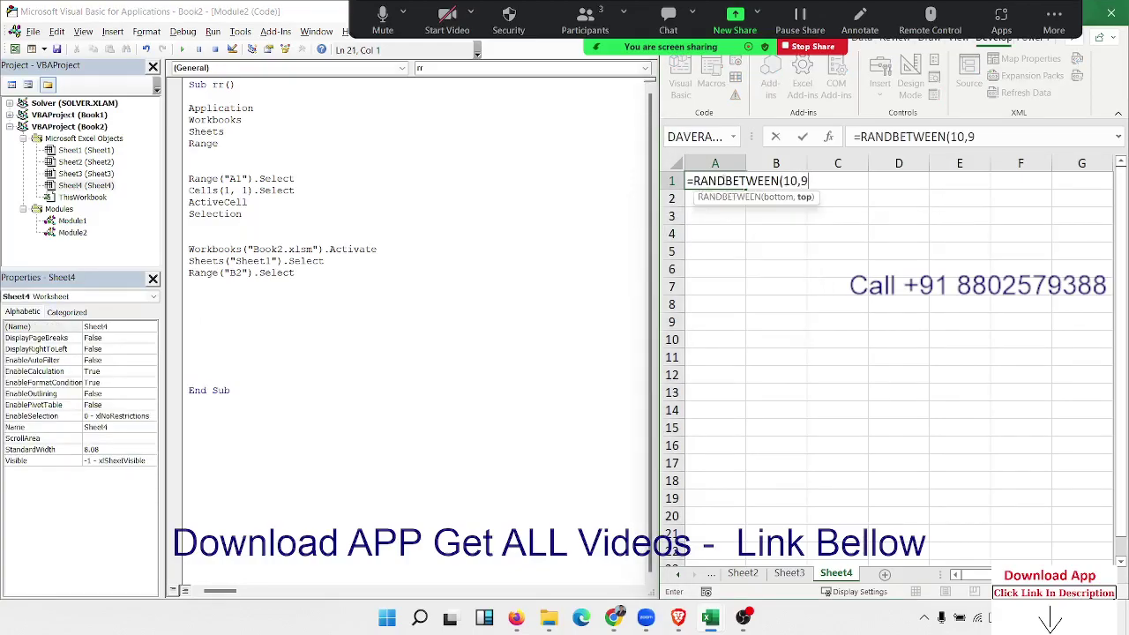
type("0)")
key("Return")
Step: Fill A1:E10 with the formula using Ctrl+R and Ctrl+D, then reselect A1
left_click_drag(715, 180, 957, 339)
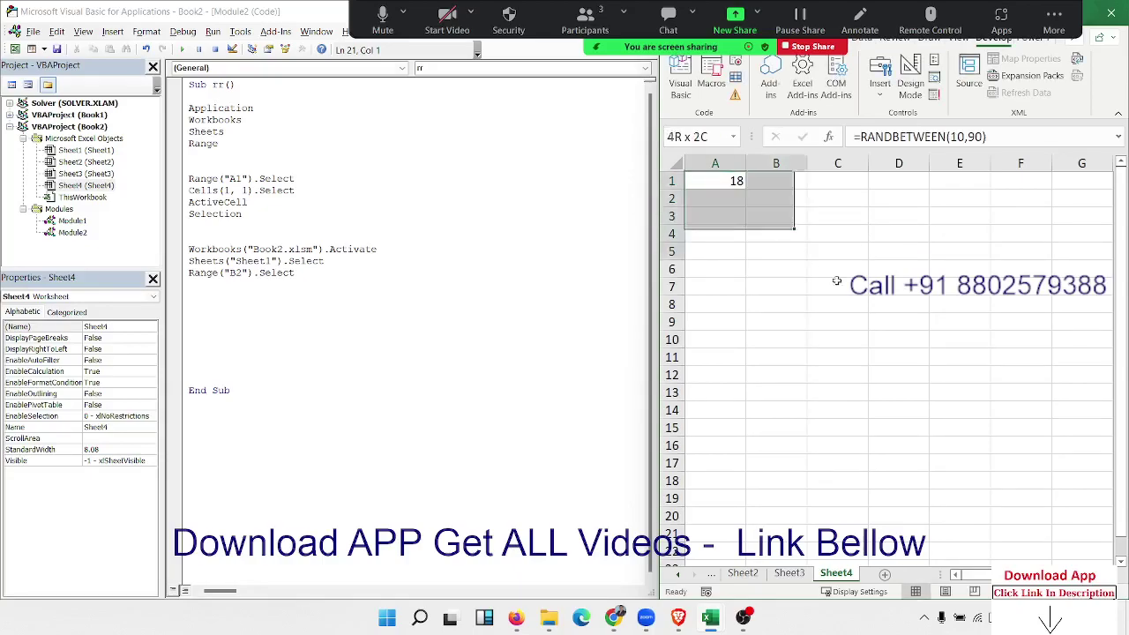
key("ctrl+r")
key("ctrl+d")
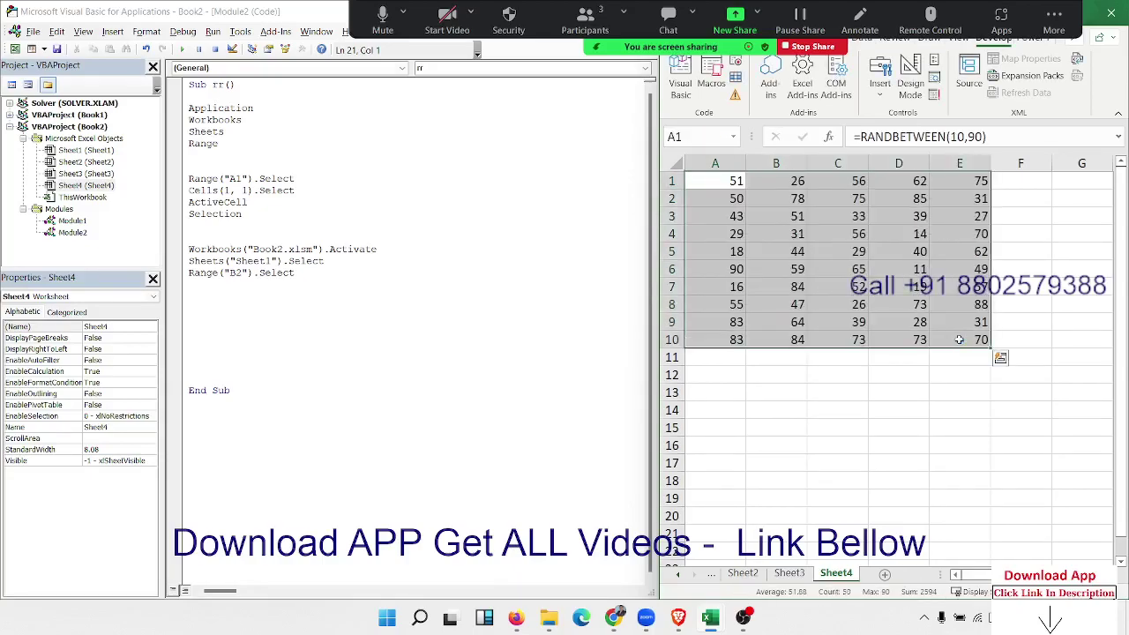
key("ctrl+c")
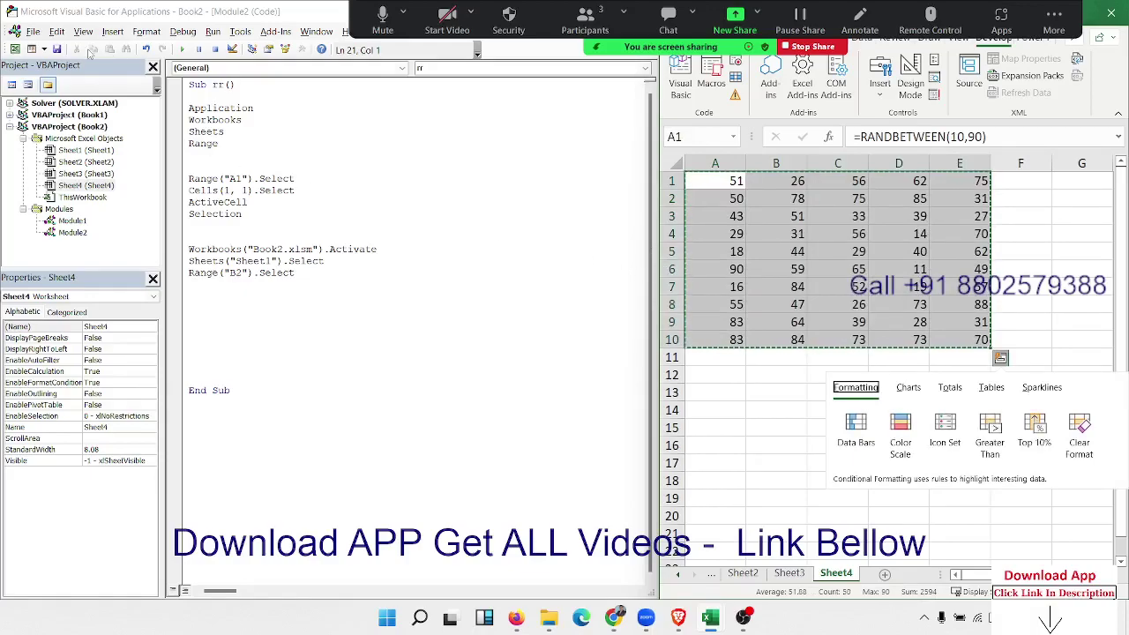
left_click(898, 427)
key("Escape")
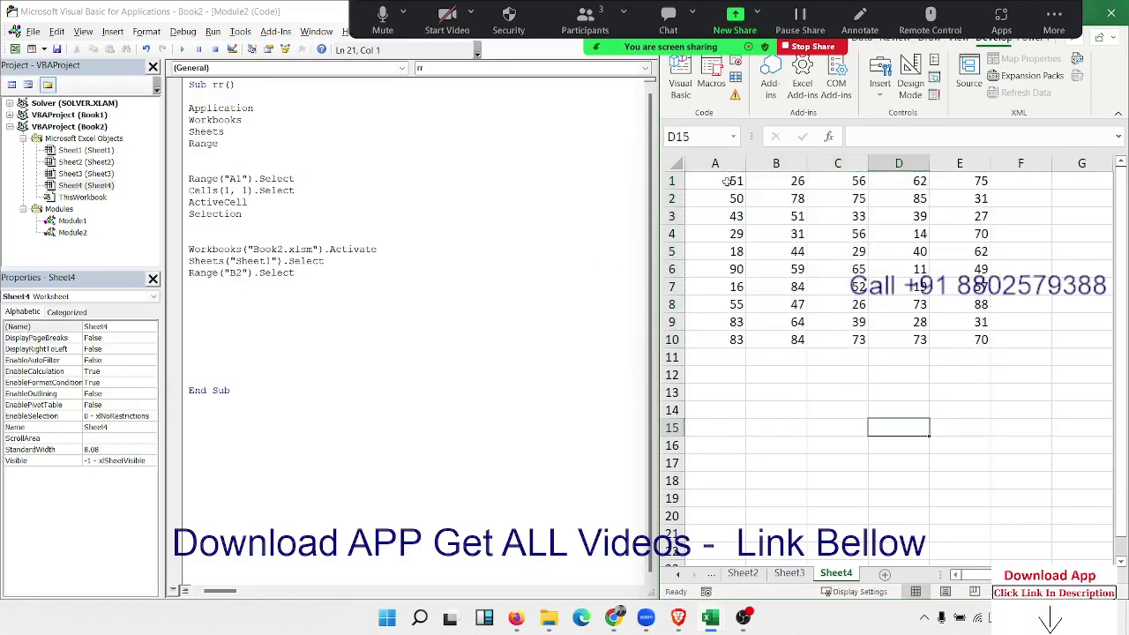
left_click(725, 181)
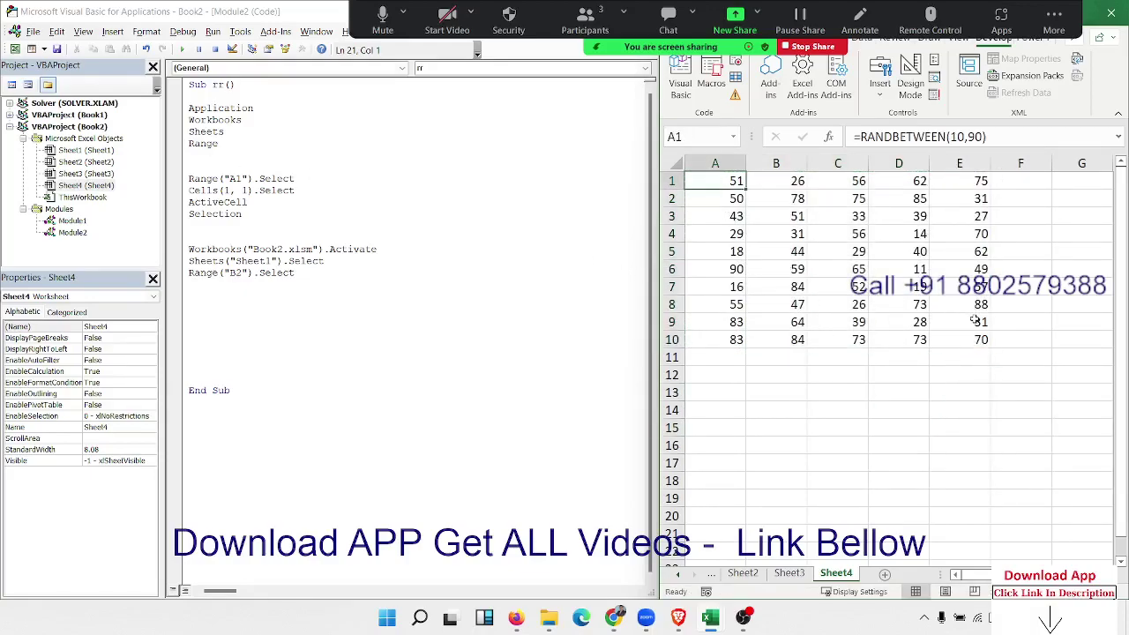
Step: Add the line Range("a1:e10").Select below Range("B2").Select
left_click(254, 298)
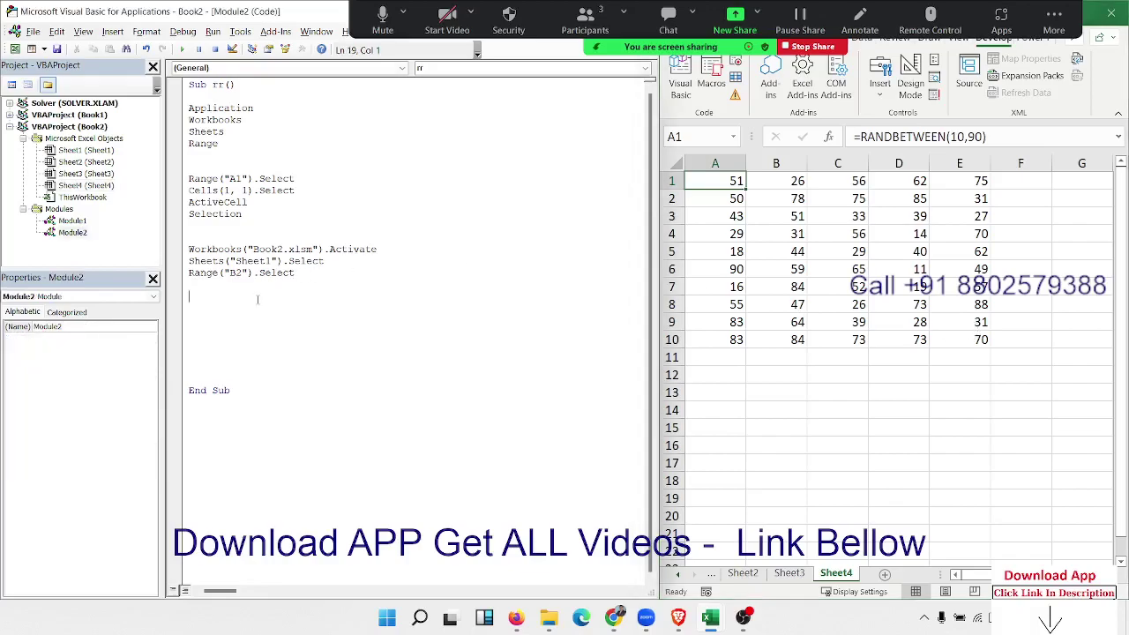
type("RANGE(")
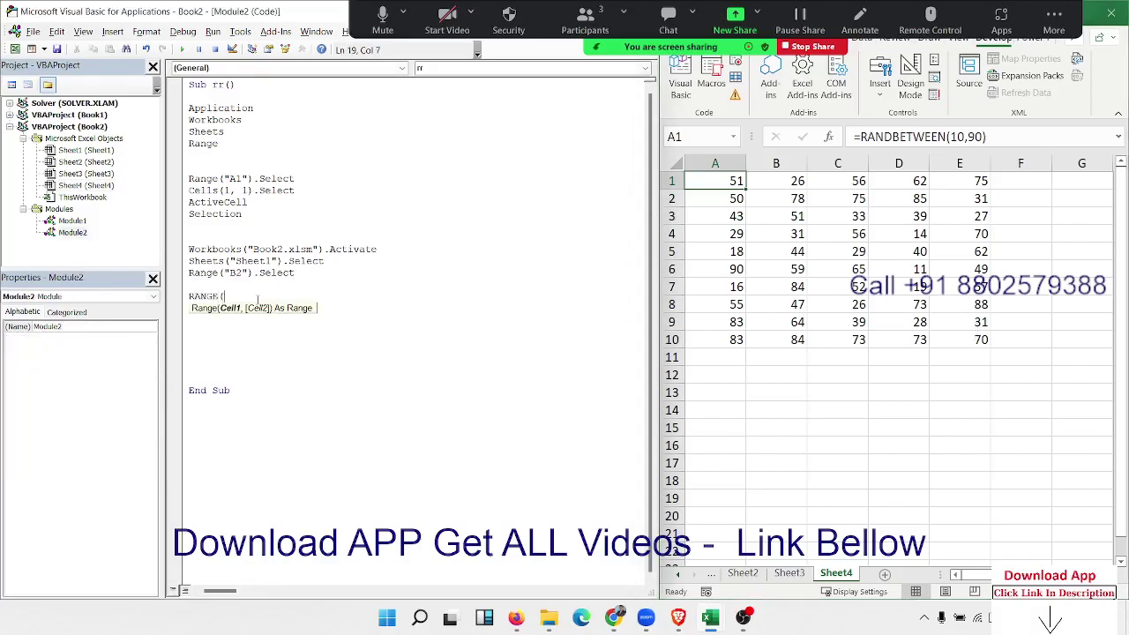
type("\"a")
type("1:")
type("e10\"")
type(").")
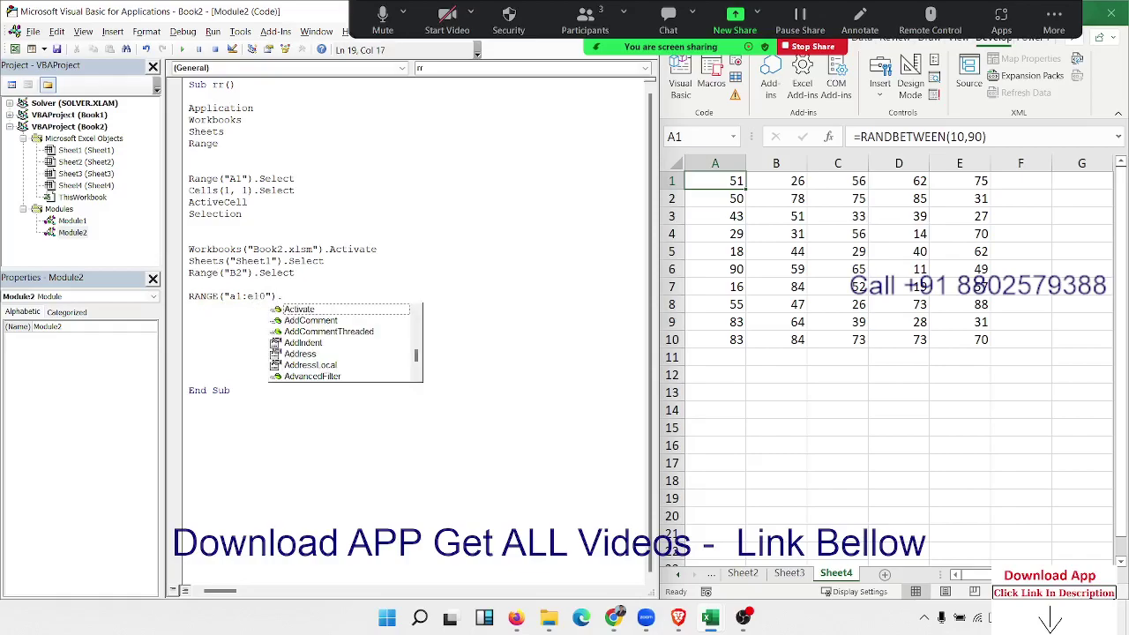
type("SE")
key("Tab")
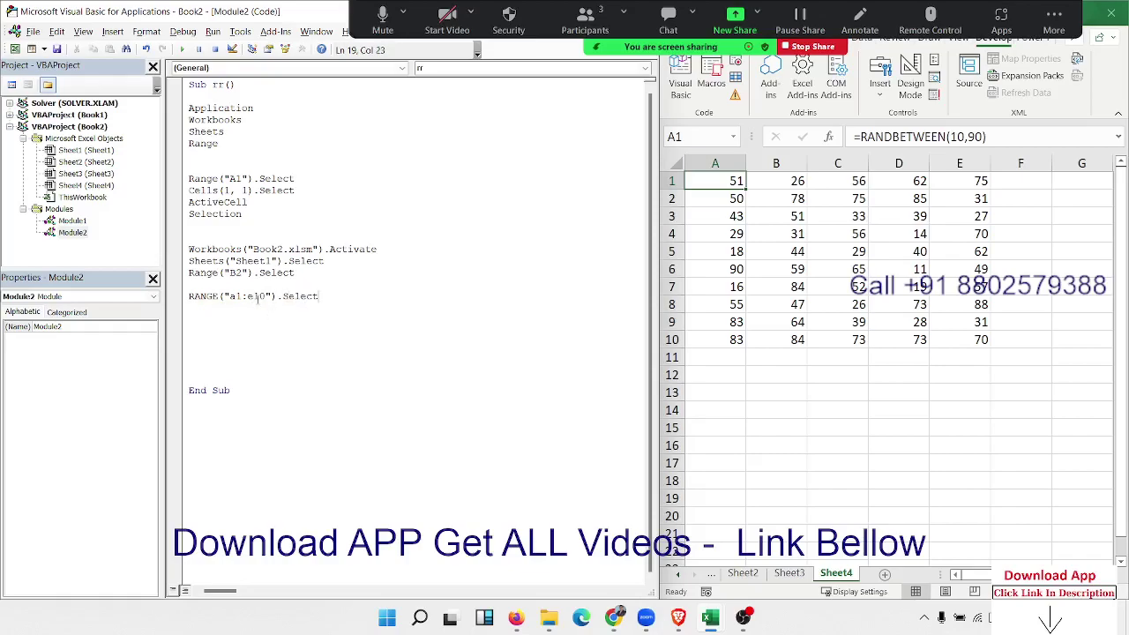
key("Return")
key("Return")
Step: Add Range("a1", "e10").Select, correcting the mistyped a10 corner, and highlight e10
left_click(188, 308)
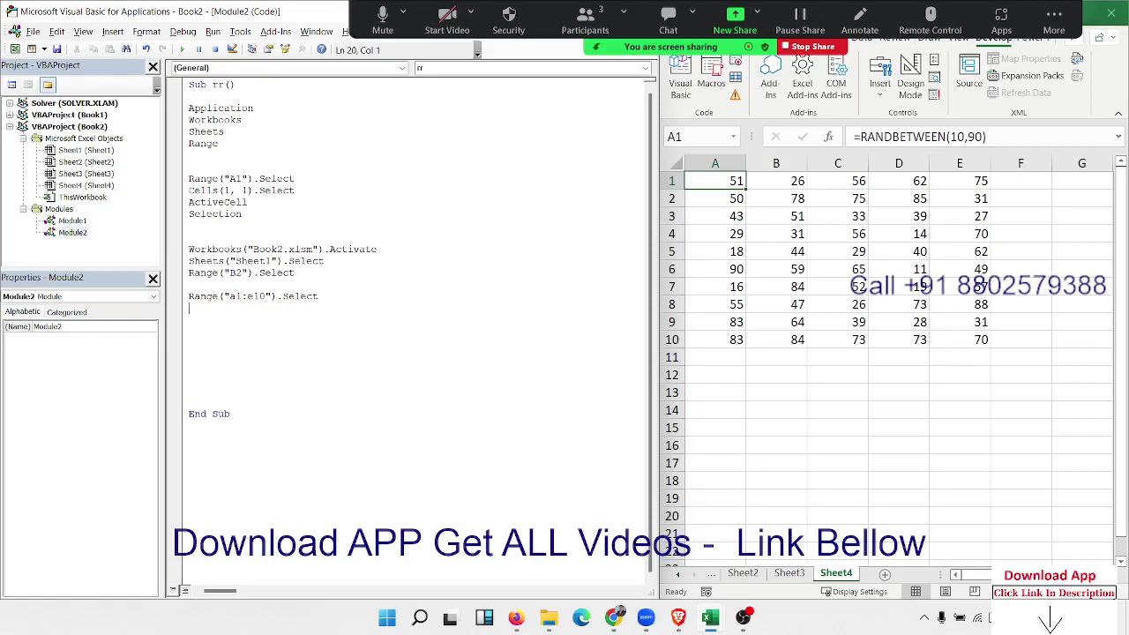
key("shift+Up")
key("Down")
type("RANGE")
type("(\"a1")
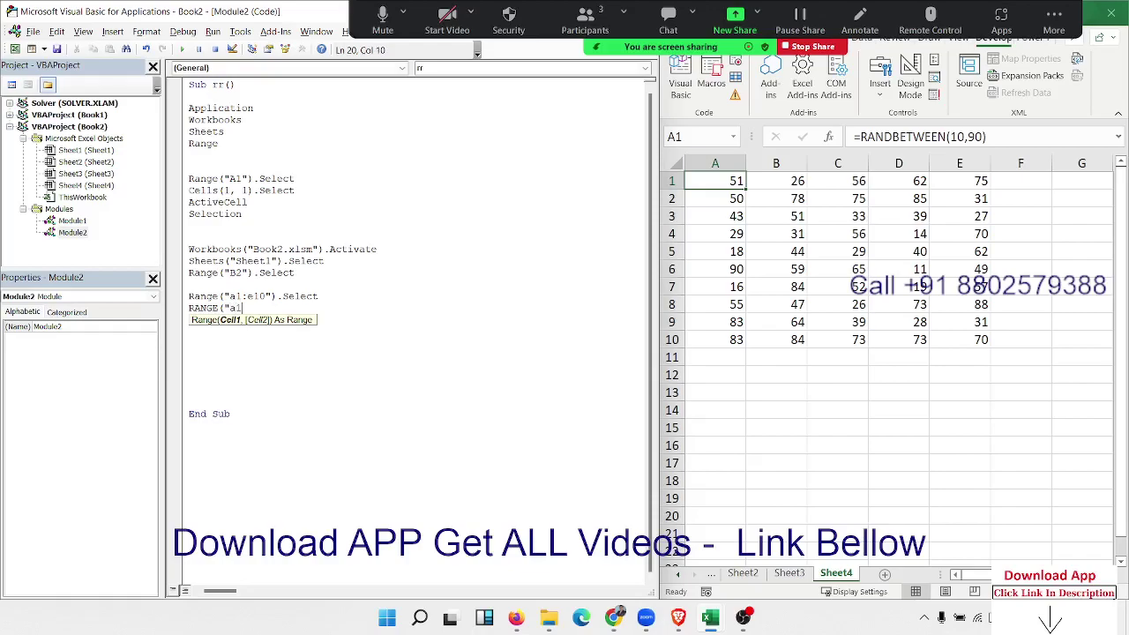
type("\",\"a")
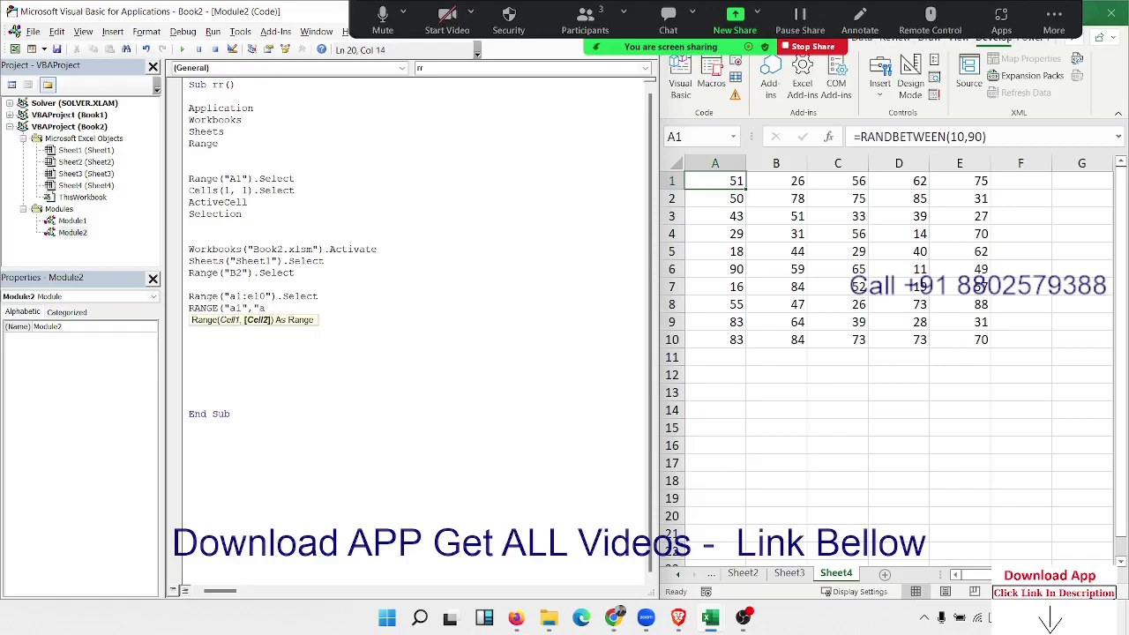
type("10")
key("BackSpace")
key("BackSpace")
key("BackSpace")
type("e10")
type("\").S")
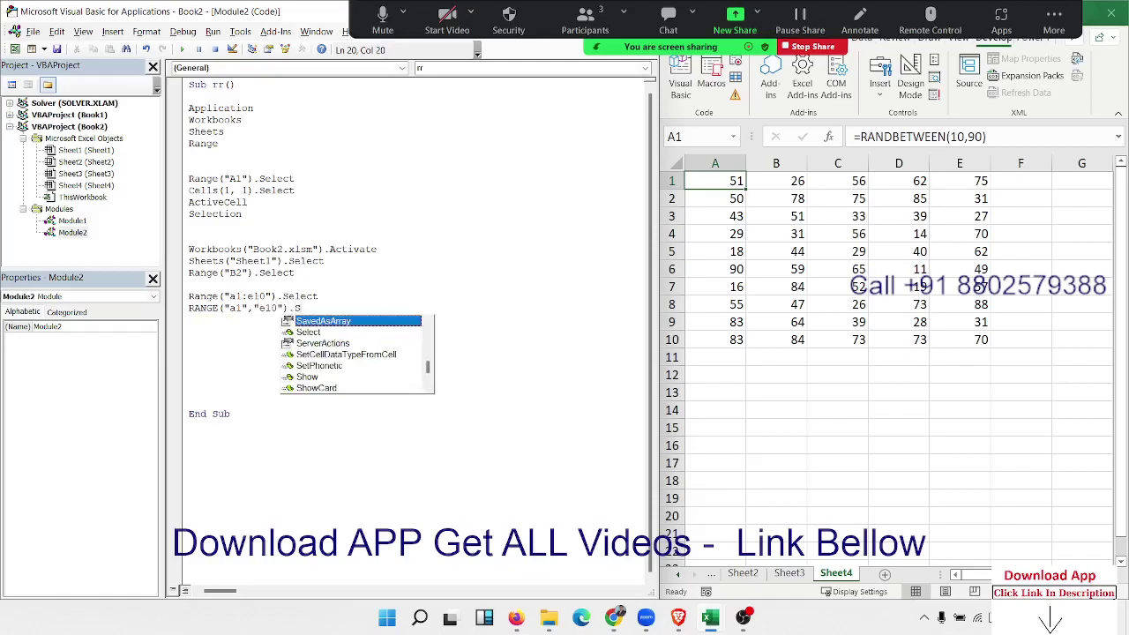
type("elect")
left_click(258, 297)
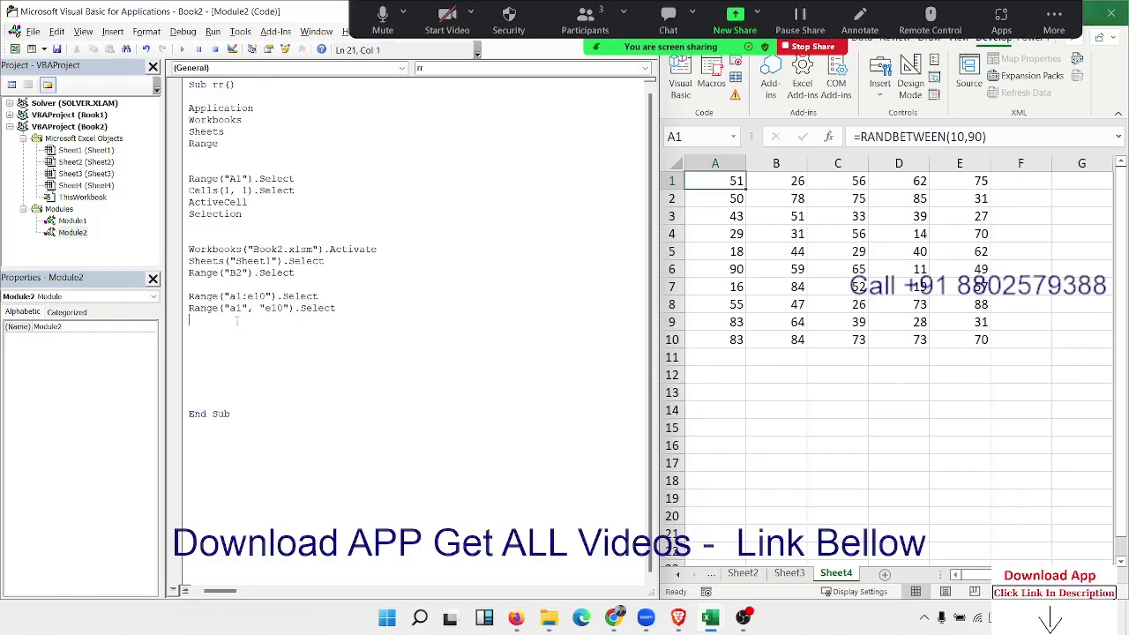
left_click(235, 309)
double_click(273, 309)
Step: Highlight the quoted "e10" second argument of the two-corner Range line
left_click(260, 308)
left_click_drag(260, 308, 286, 311)
left_click(232, 321)
key("Up")
Step: From cell A3 on Sheet4, use Ctrl+A to select A1:E10, then return to the empty line before End Sub
key("ctrl+a")
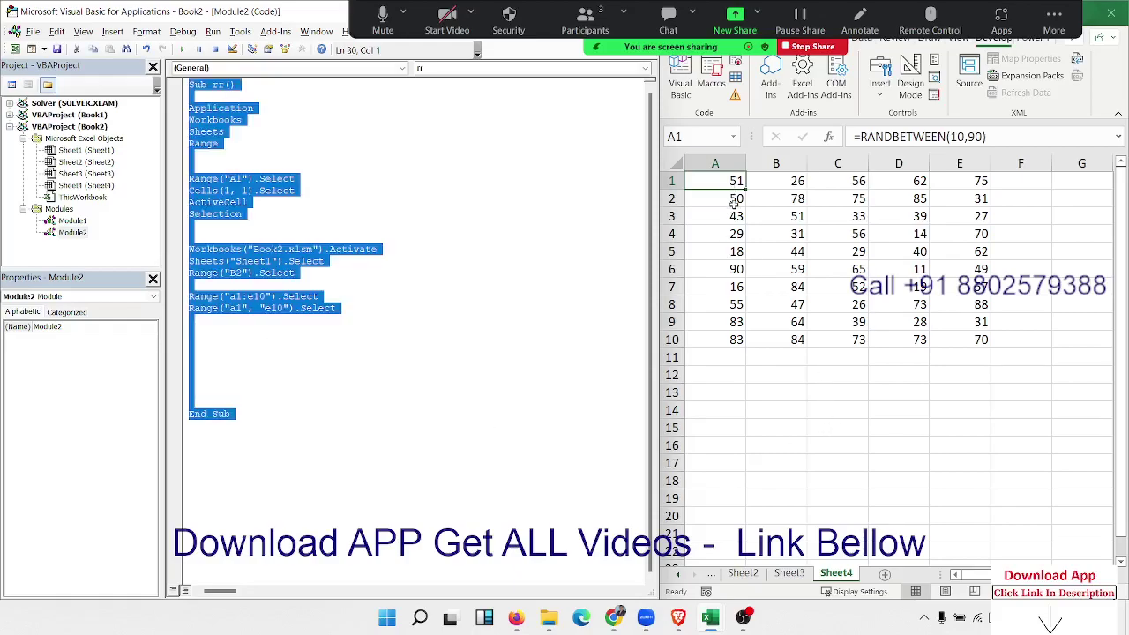
left_click(737, 215)
key("ctrl+a")
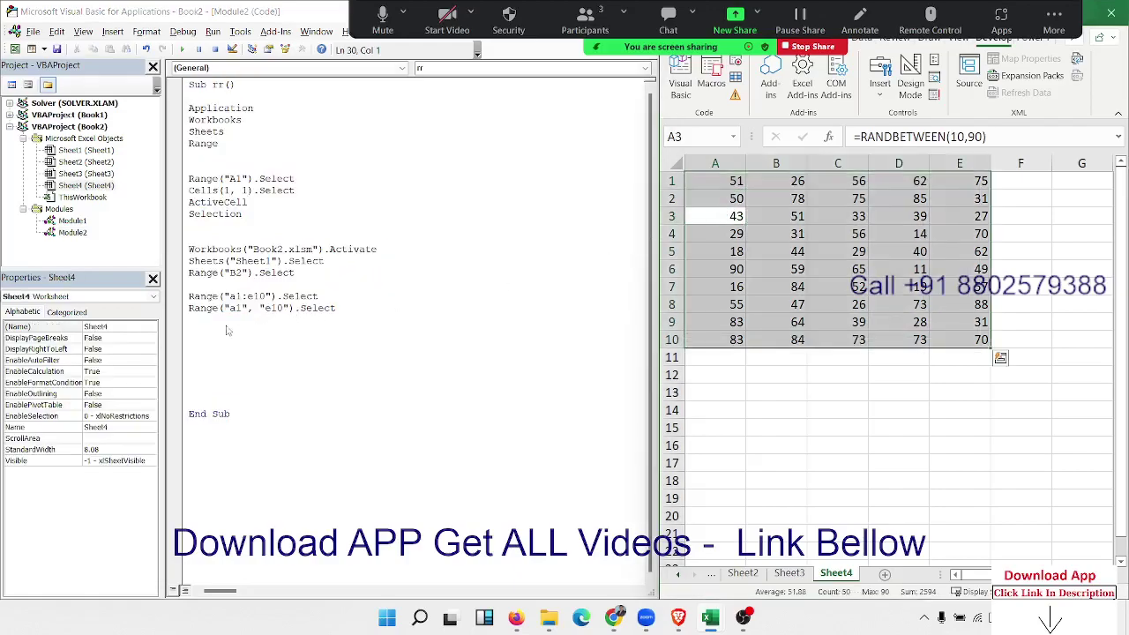
left_click(227, 331)
key("ctrl+a")
left_click(214, 340)
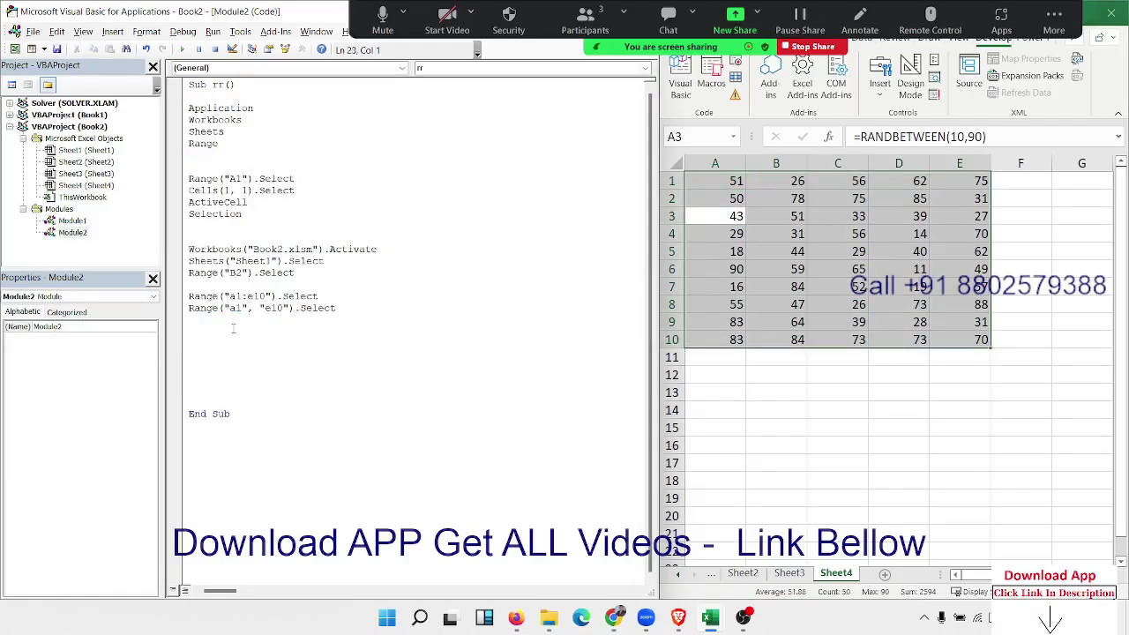
Step: Add the line Range("a1").CurrentRegion.Select using IntelliSense completion
type("RA")
type("NGE(\"")
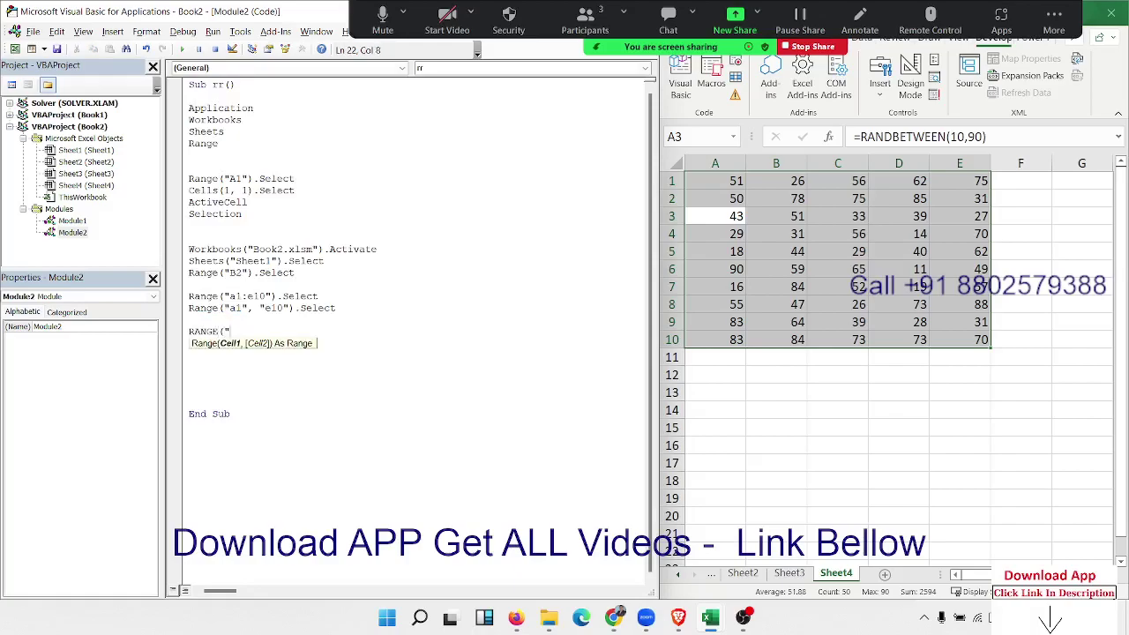
type("a1\").")
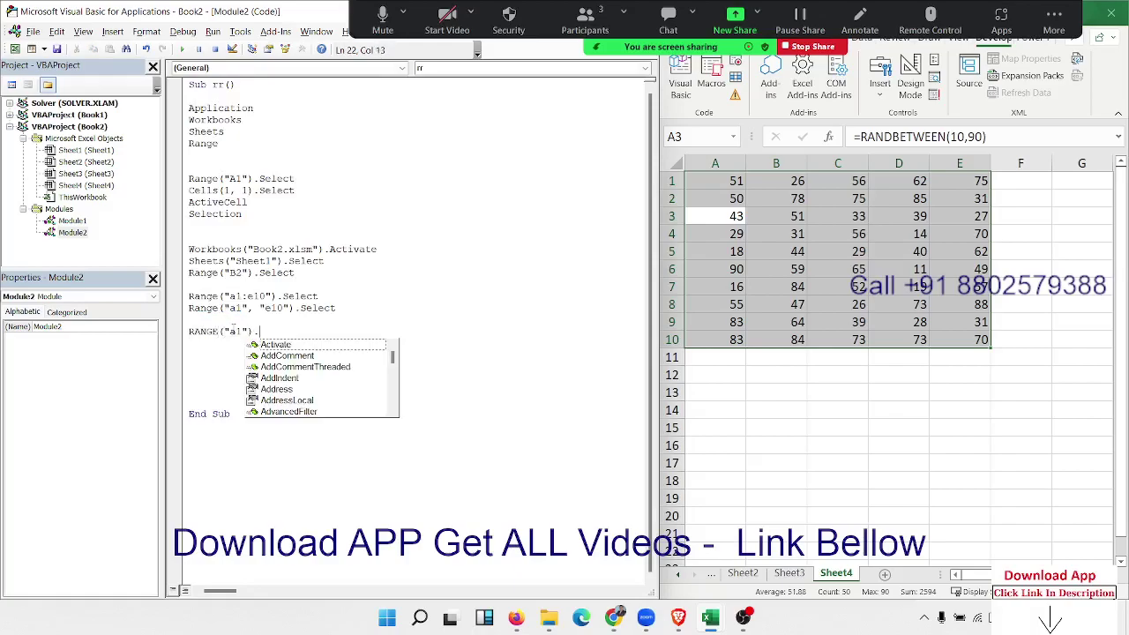
type("CU")
key("Down")
key("Tab")
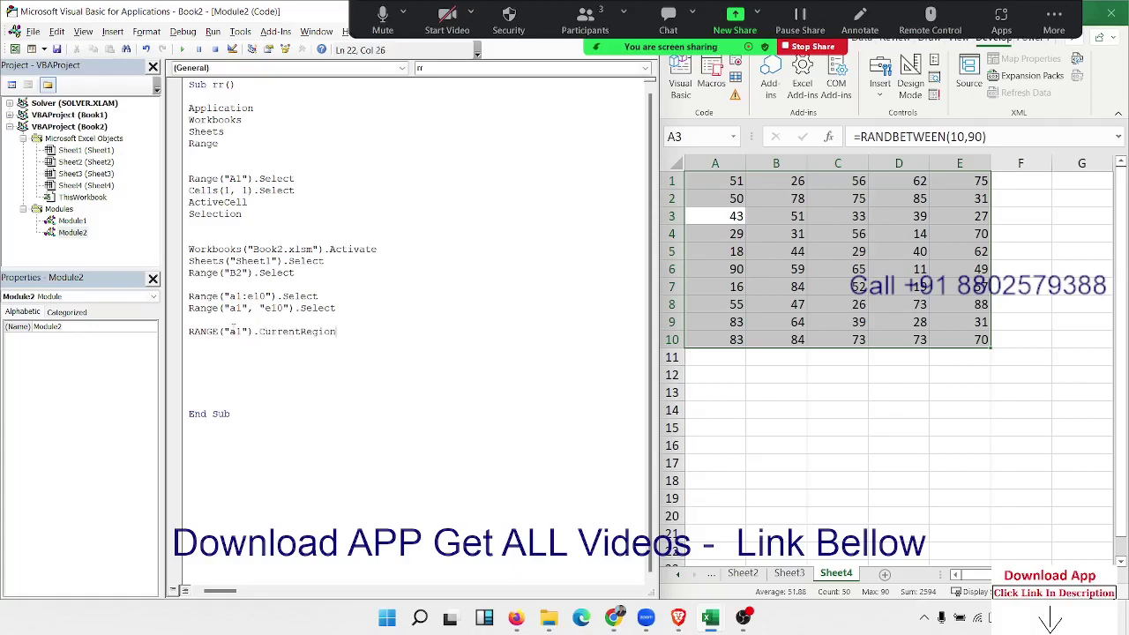
type(".SE")
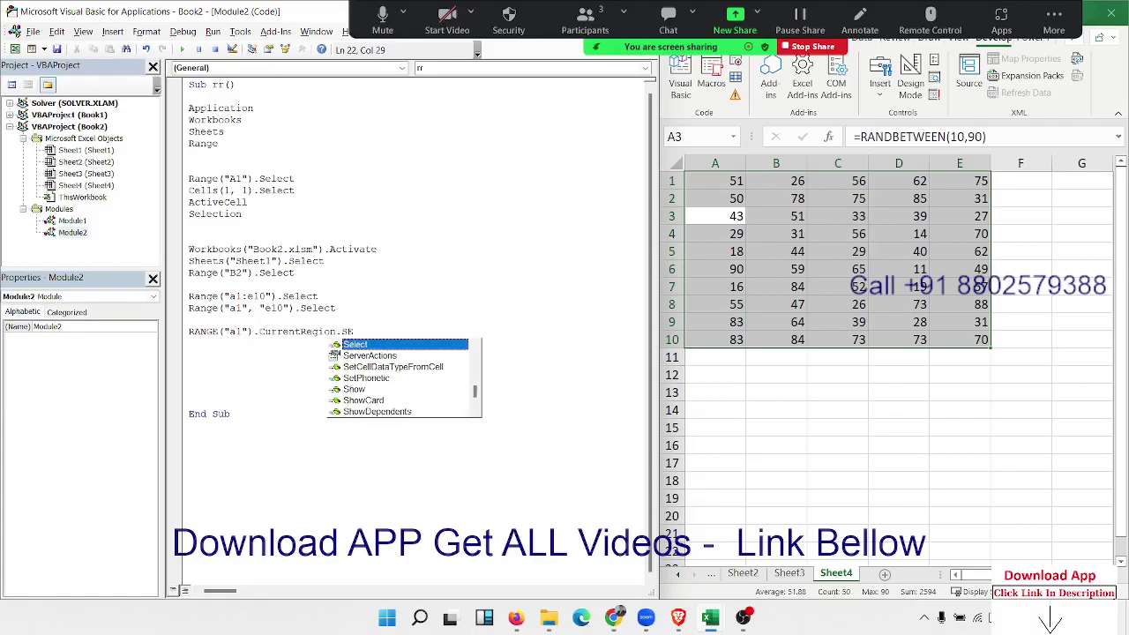
key("Tab")
key("Return")
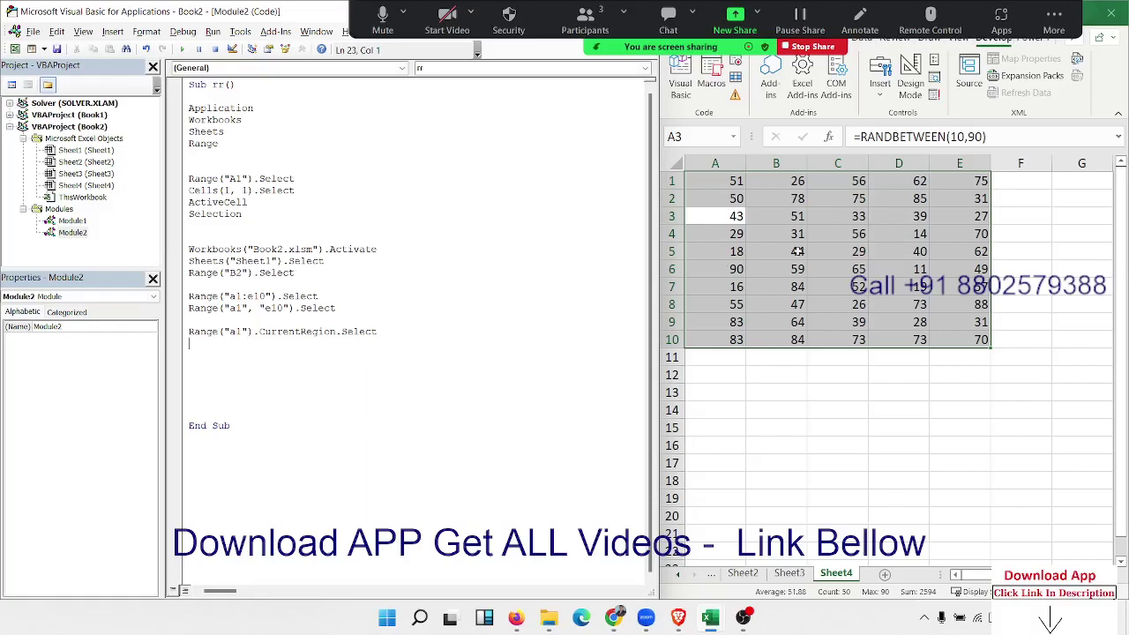
Step: Check in Excel that Ctrl+A from B4 selects the whole A1:E10 block, then reselect A1
left_click(798, 233)
key("ctrl+a")
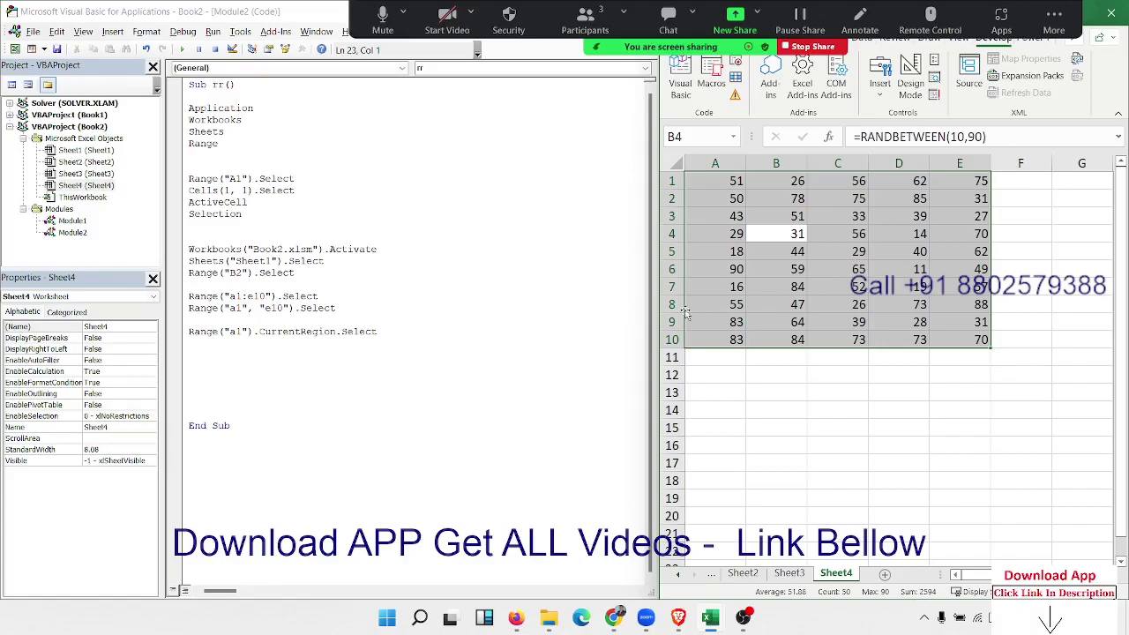
left_click(242, 371)
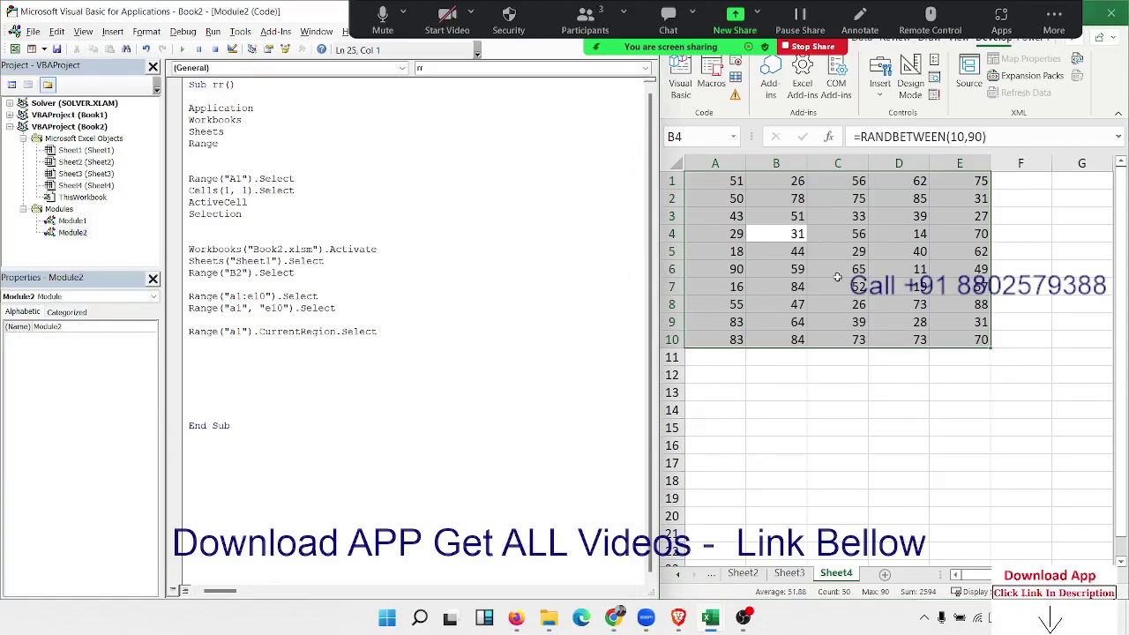
left_click(837, 273)
left_click(733, 181)
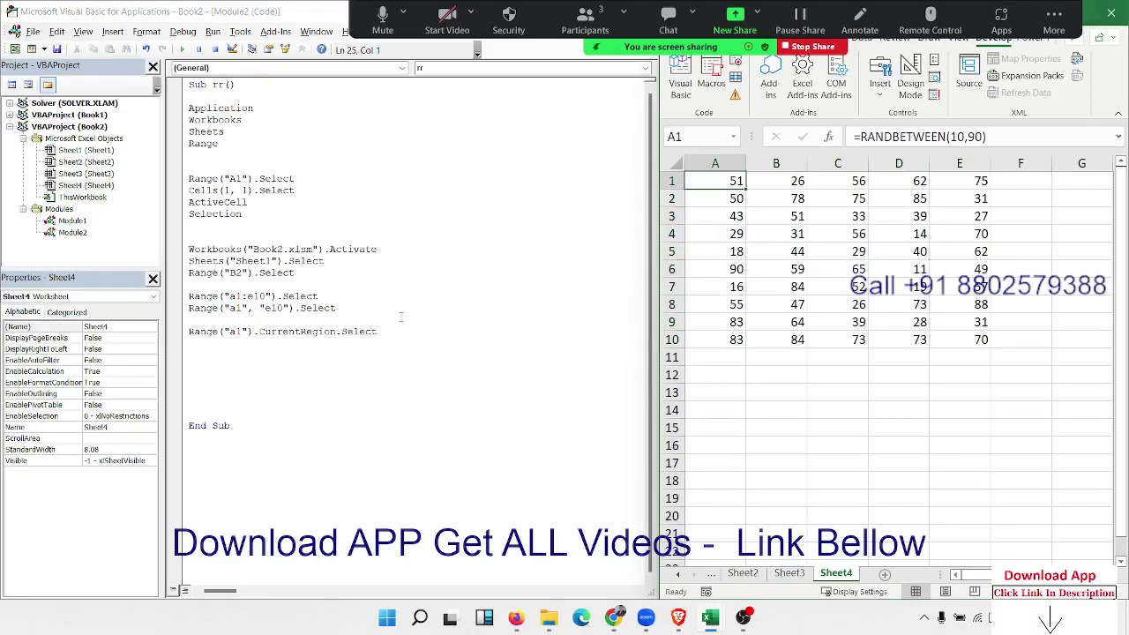
Step: Add the line Range("a1").End(xlDown).Select to rr, removing the stray trailing dot after the compile error
left_click(248, 357)
type("RAN")
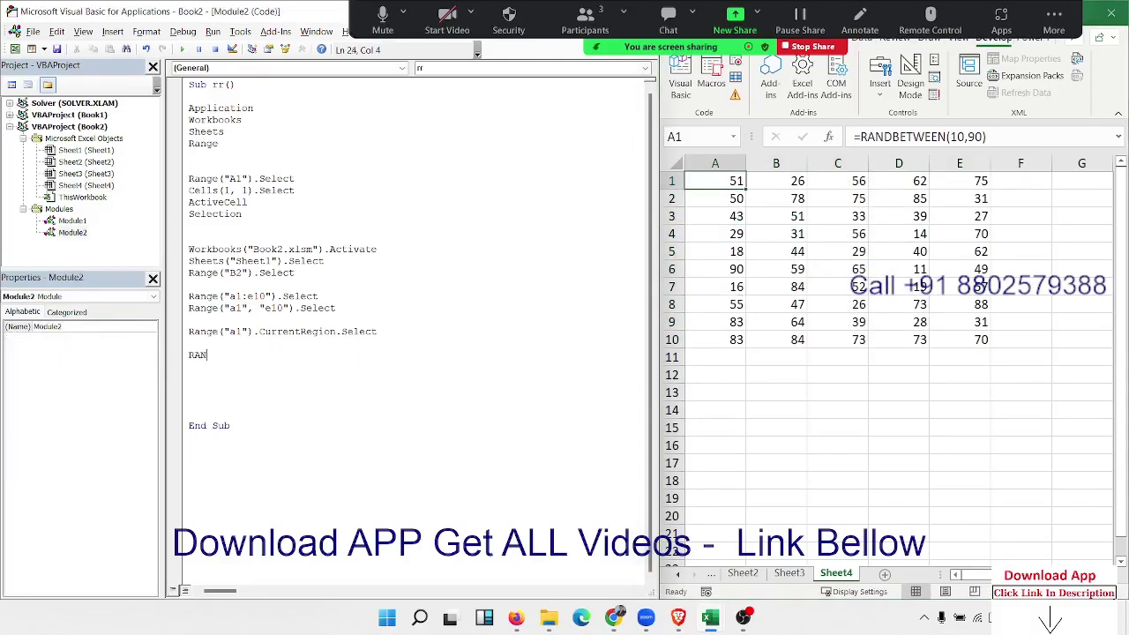
type("GE(\"a")
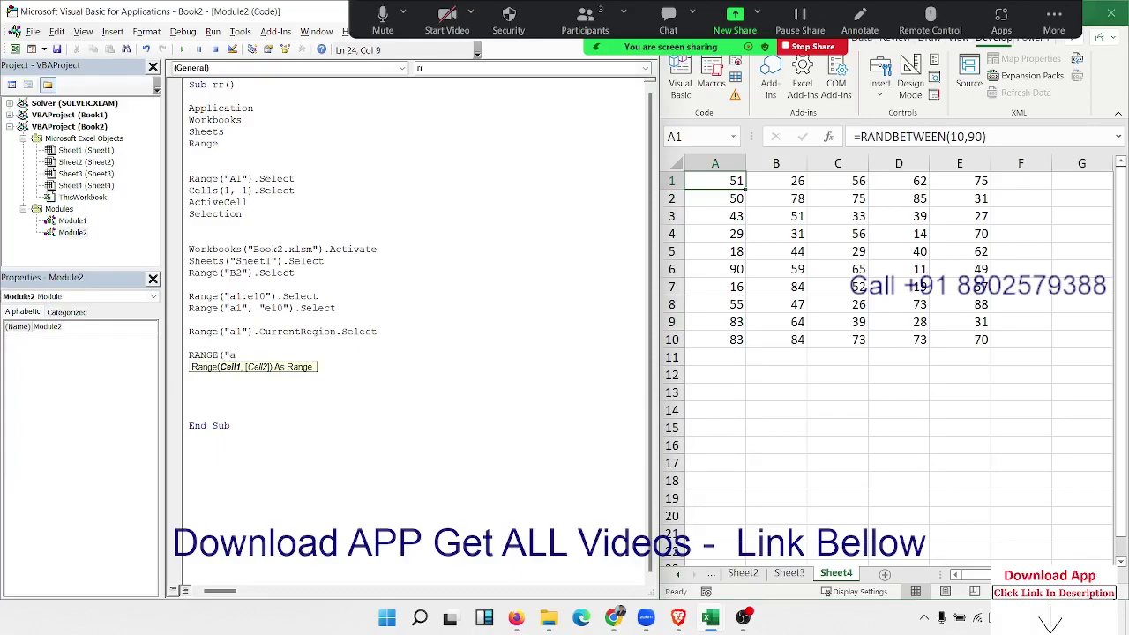
type("61")
type(")")
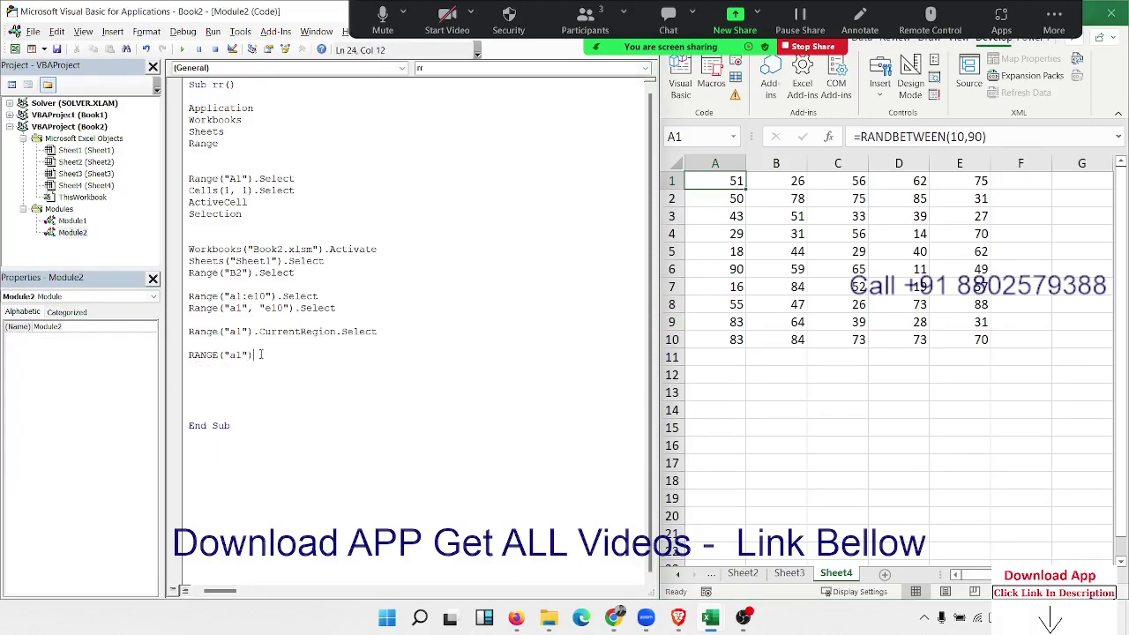
type(".E")
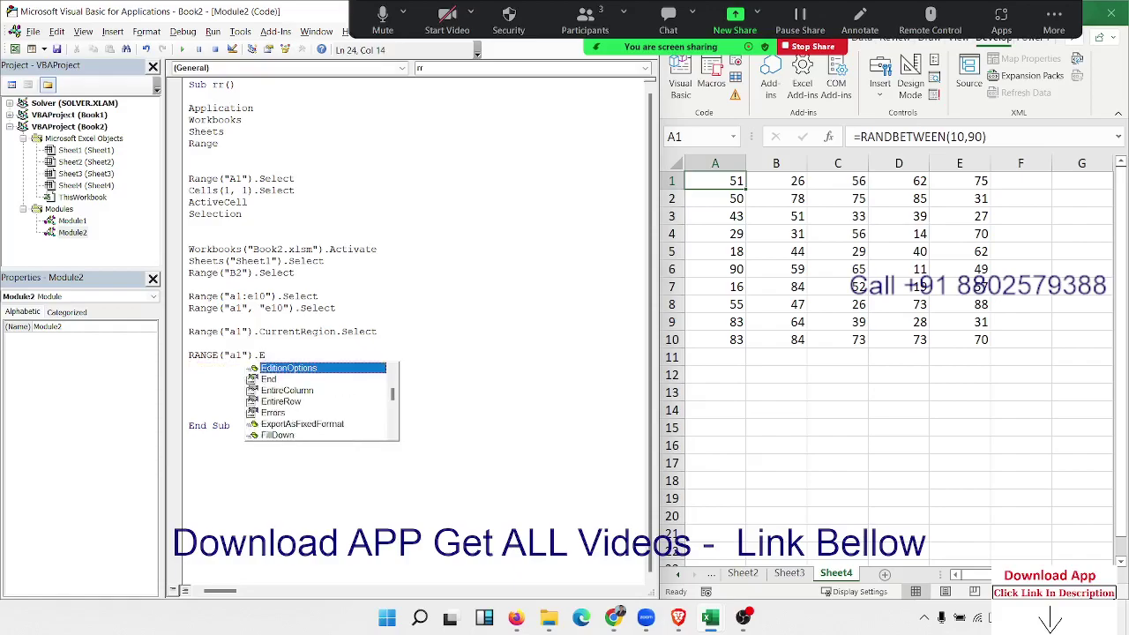
key("Up")
type("nd")
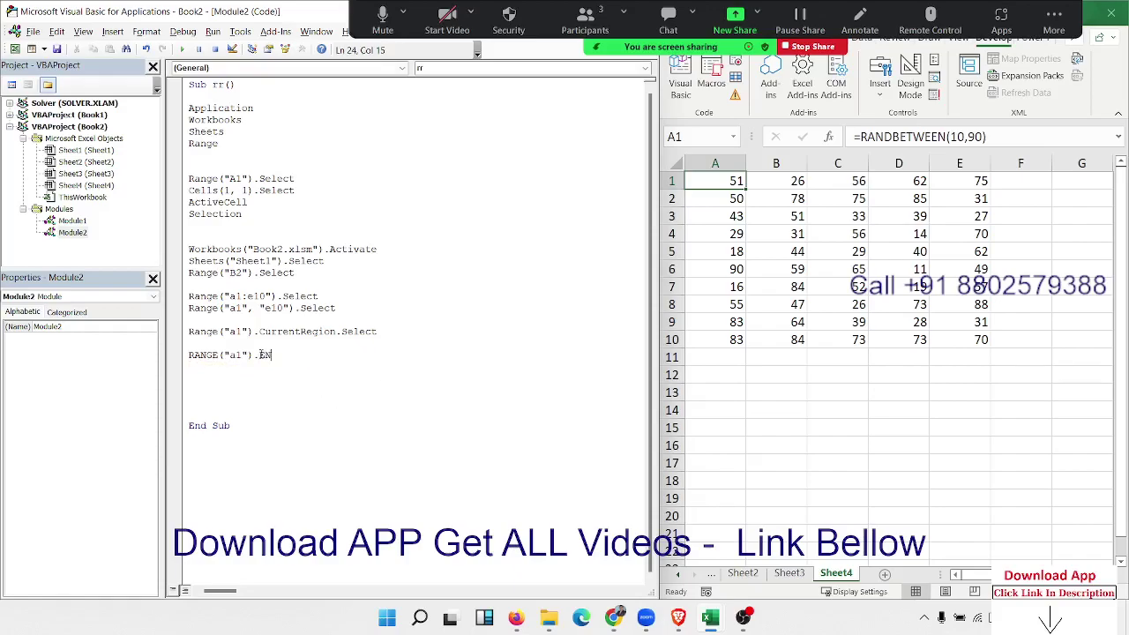
type("(")
key("Up")
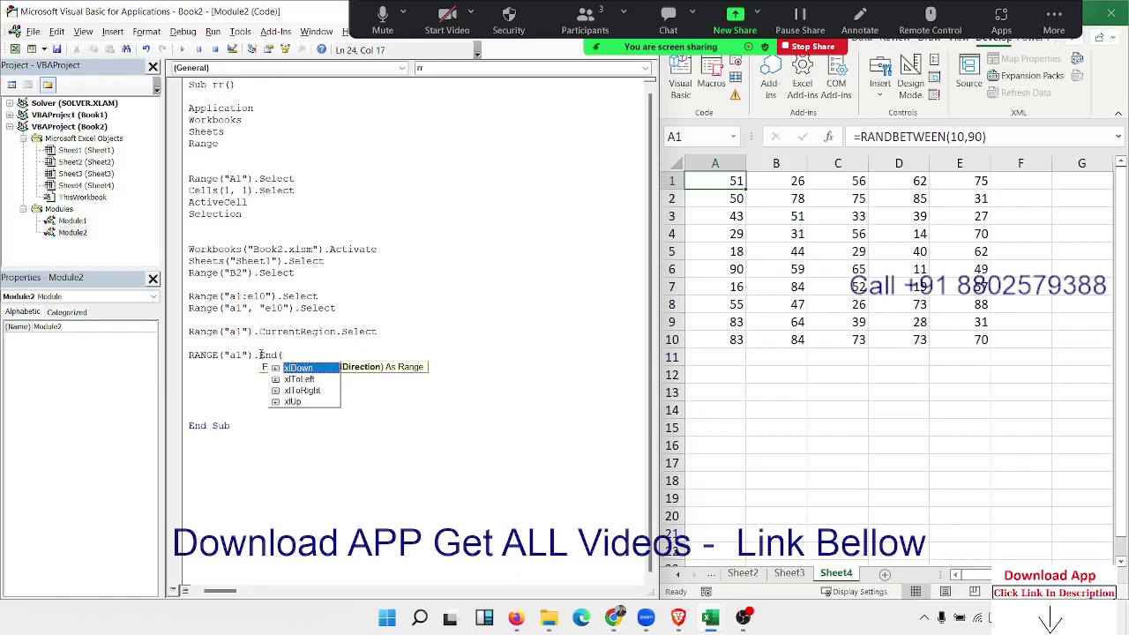
key("Tab")
type(").")
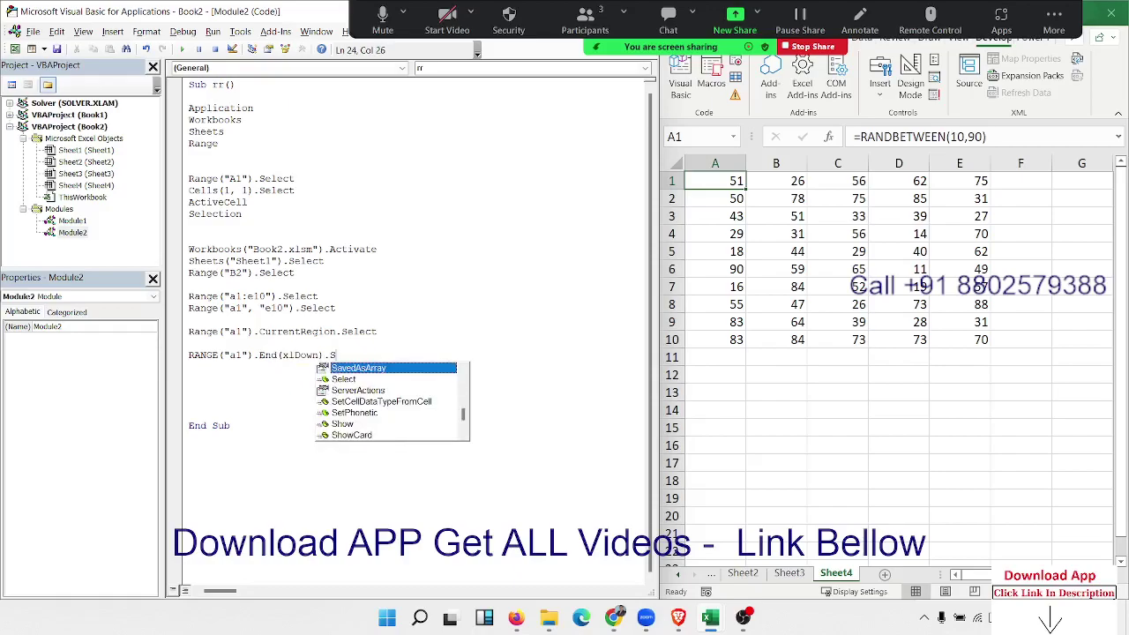
type("Select.")
key("Return")
key("Return")
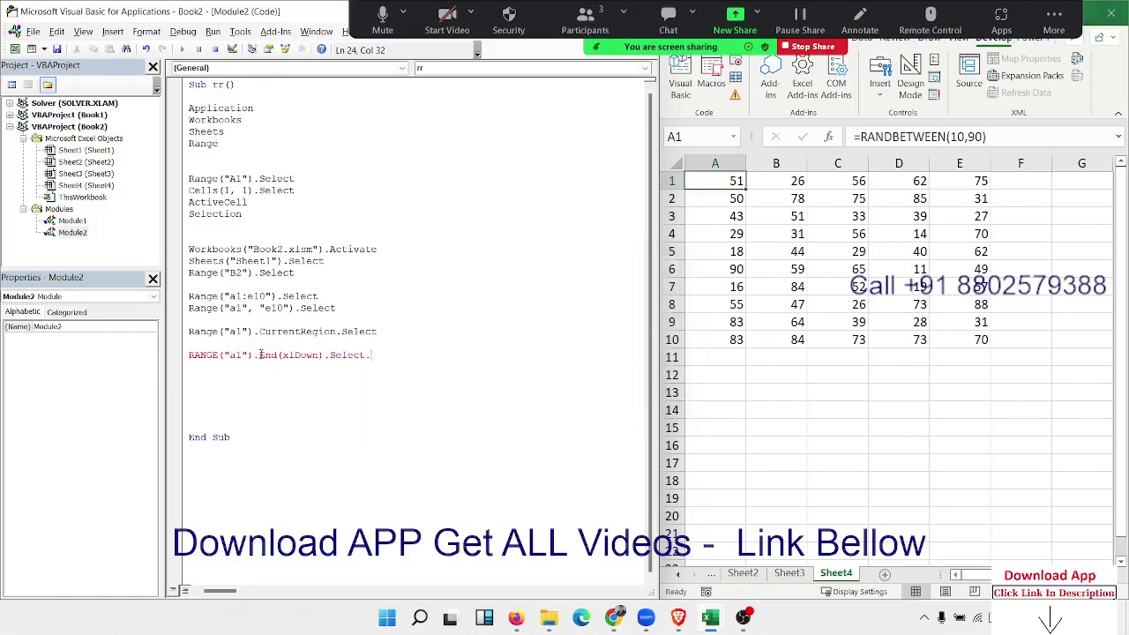
key("BackSpace")
key("Return")
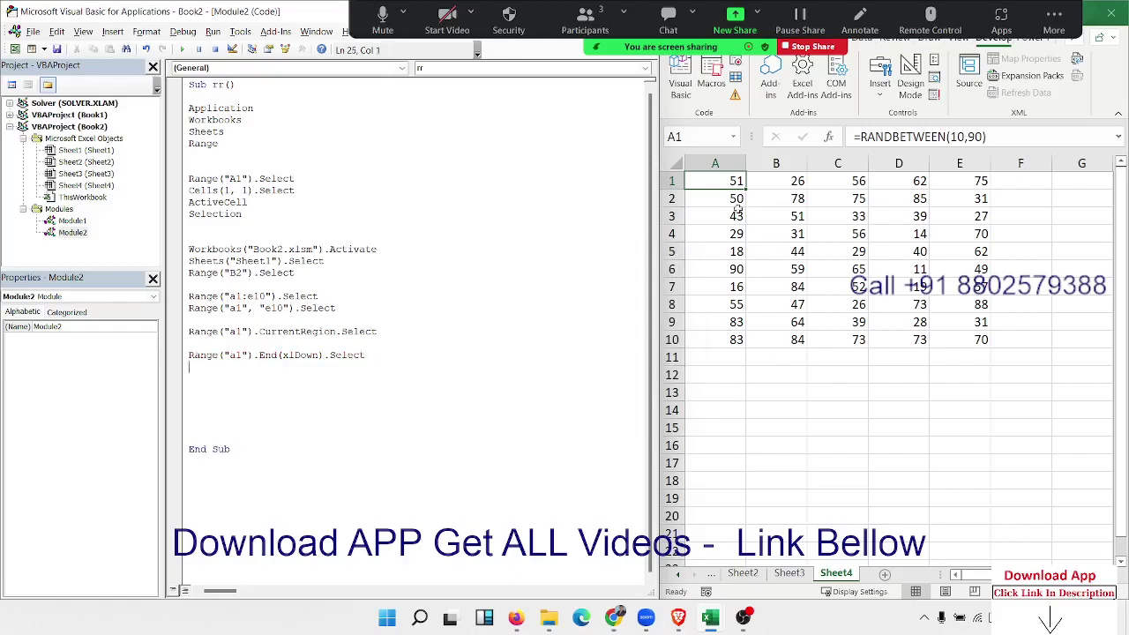
Step: Test Ctrl+Down and Ctrl+Up in column A, then review the End direction options besides xlDown
left_click(736, 182)
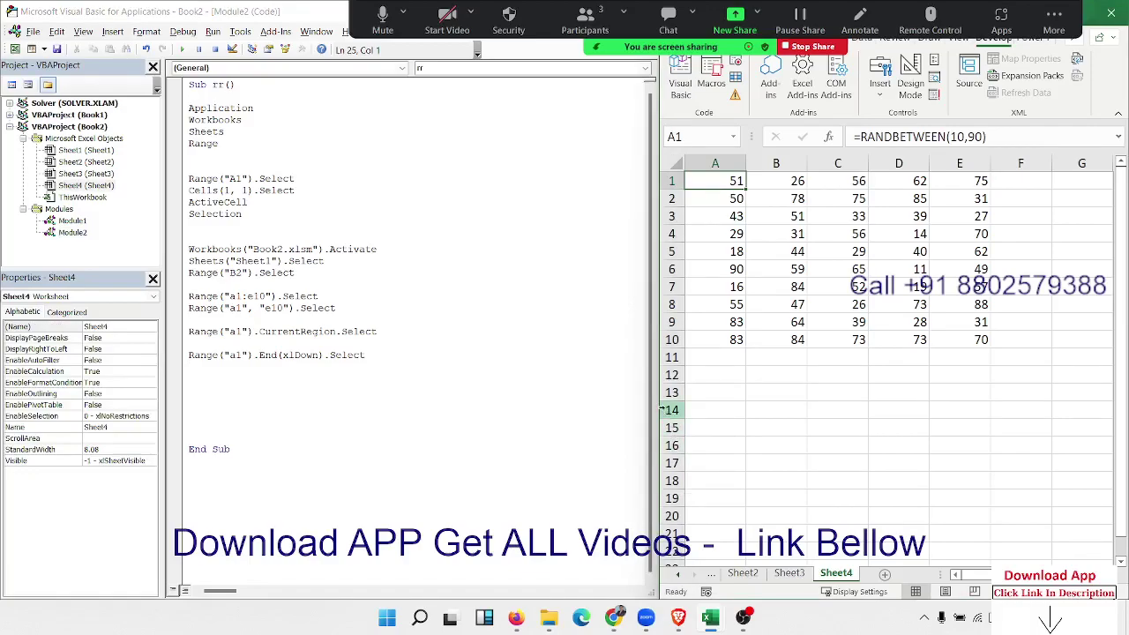
key("ctrl+Down")
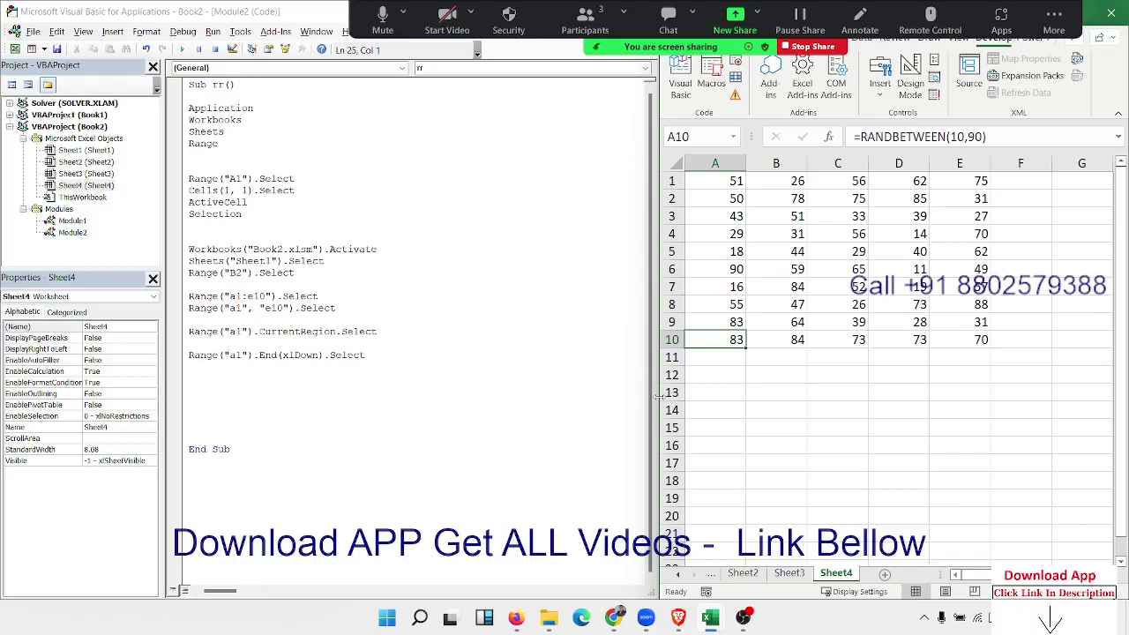
key("ctrl+Up")
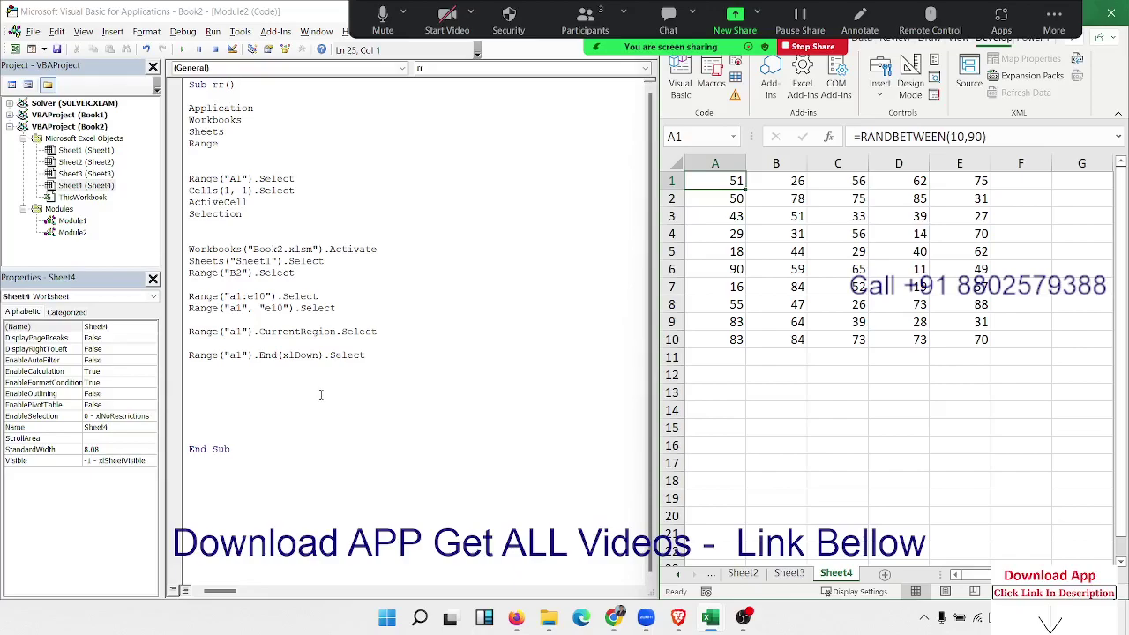
left_click(279, 355)
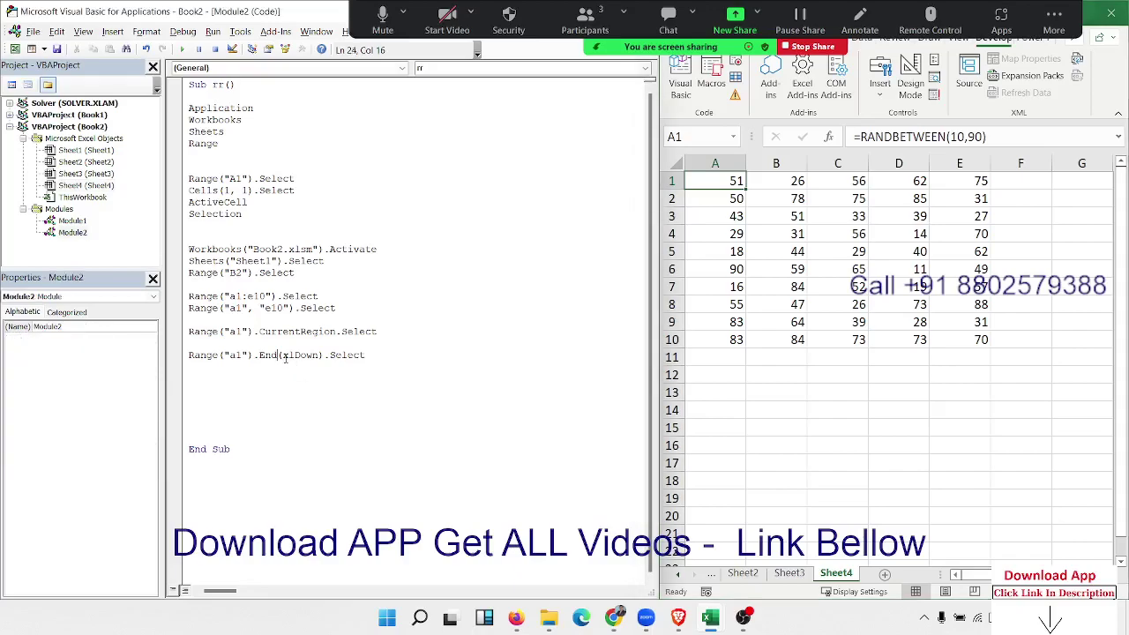
type("(")
key("Down")
key("Down")
key("Down")
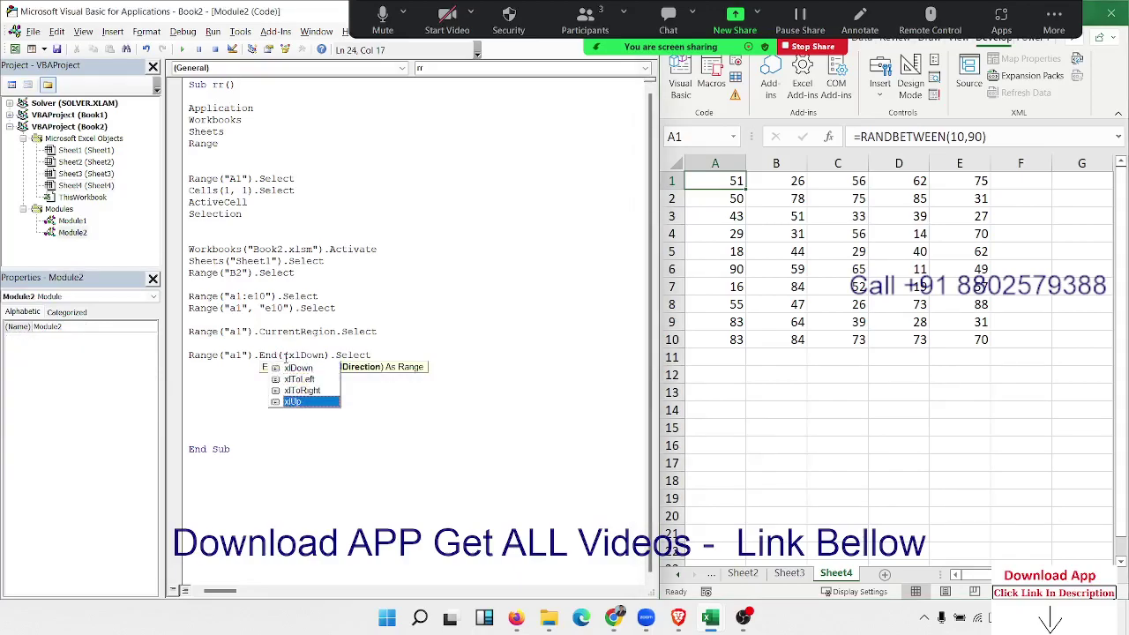
key("Up")
key("Up")
key("Up")
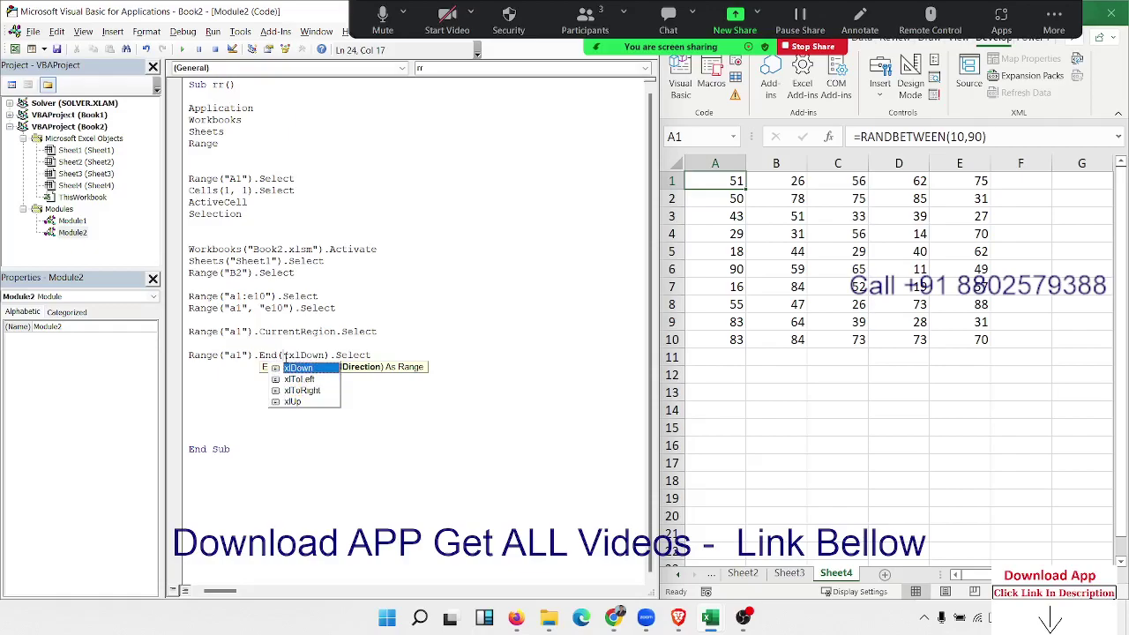
key("BackSpace")
left_click(270, 401)
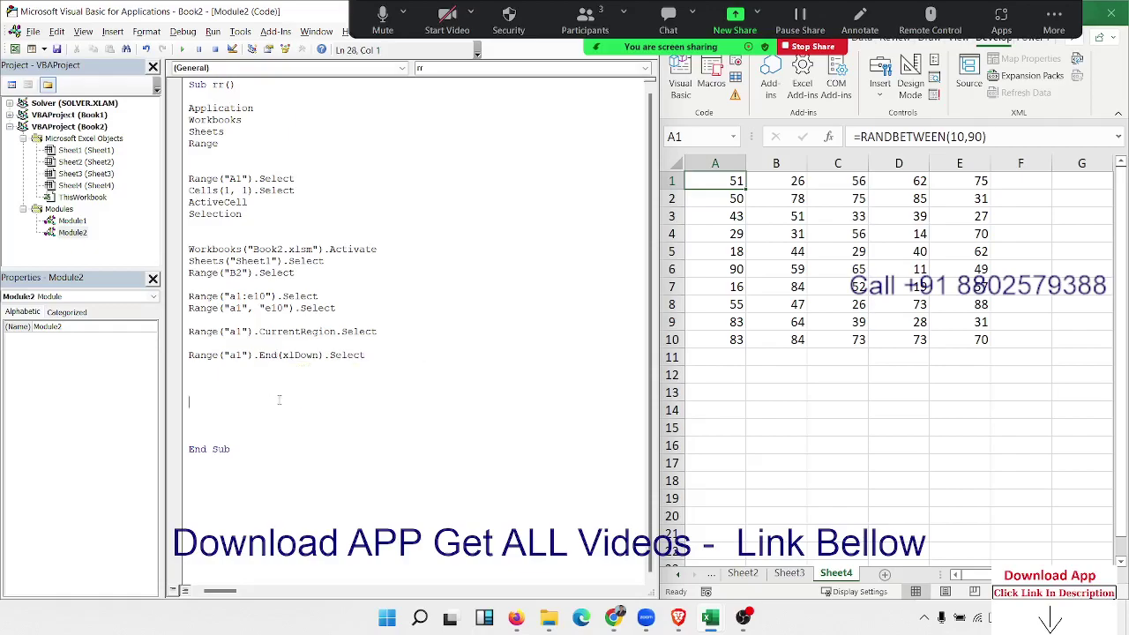
Step: From A1, extend the worksheet selection with Ctrl+Shift+Right to E1 and Ctrl+Shift+Down to row 10
left_click(725, 210)
left_click(731, 180)
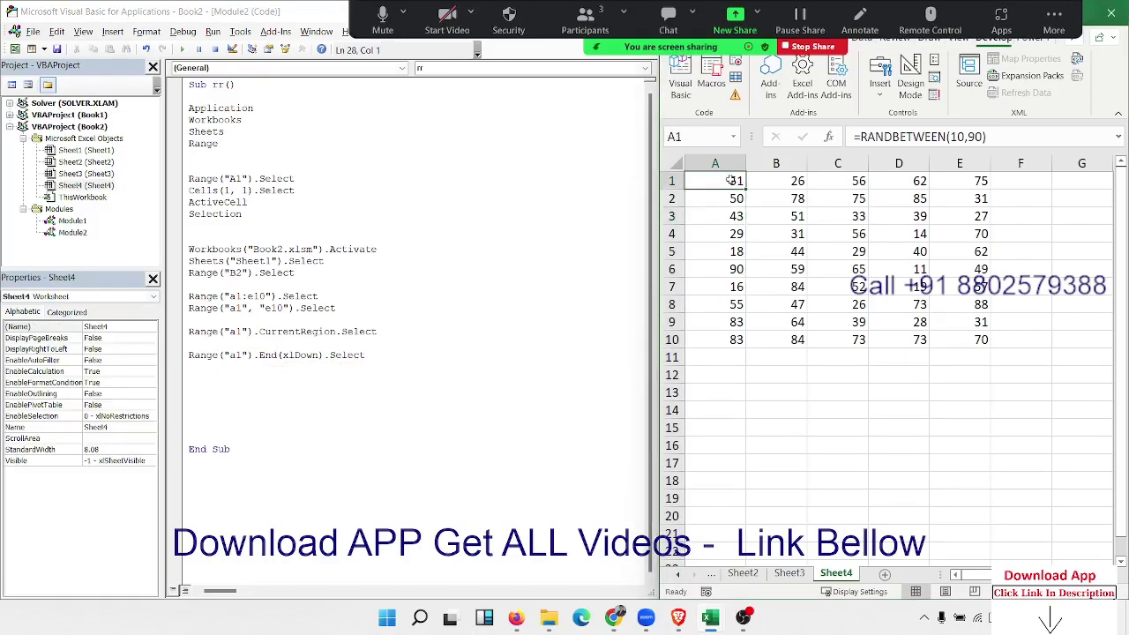
key("ctrl+shift+Right")
key("ctrl+q")
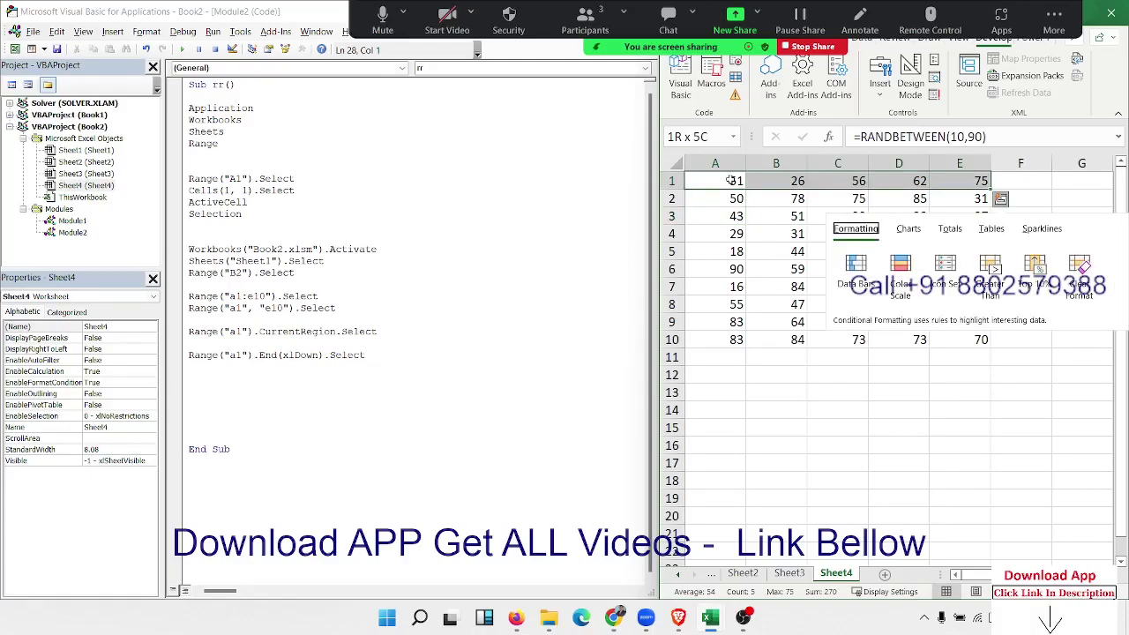
key("Escape")
key("ctrl+shift+Down")
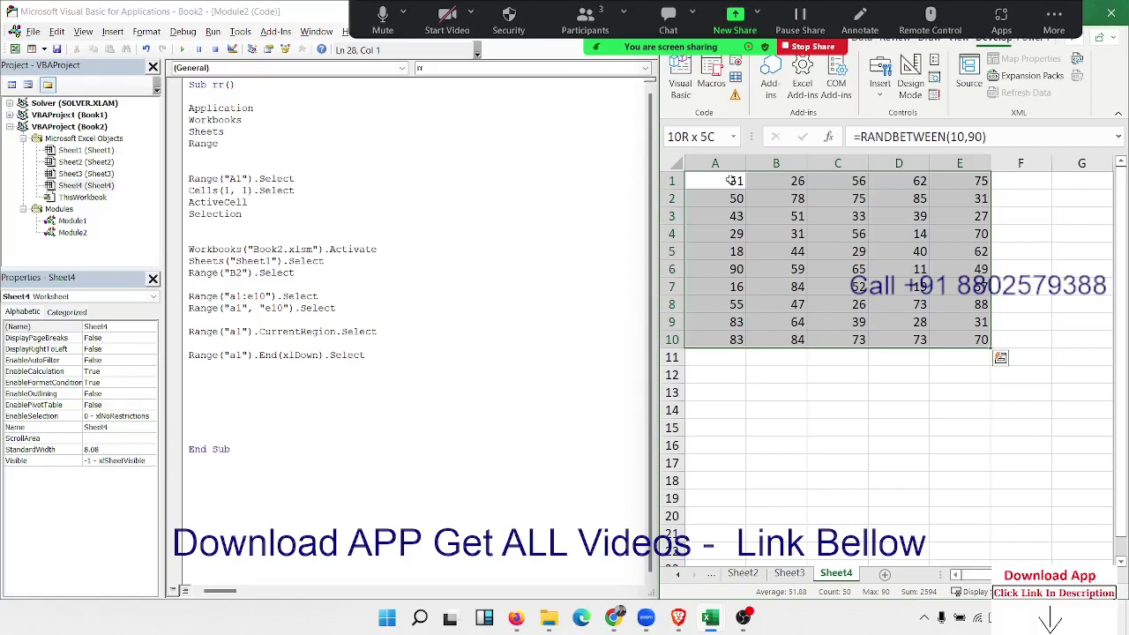
left_click(291, 389)
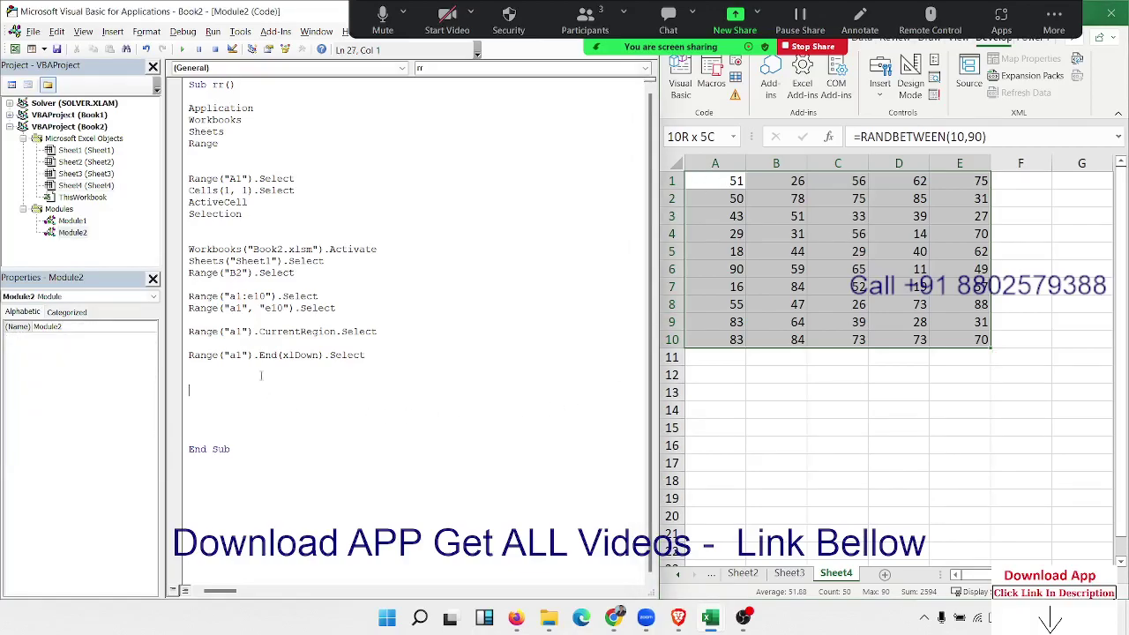
Step: Set a breakpoint on the Range("a1", "e10") line and write Range("a1", Range("a1").End(xlToLeft)).Select
left_click(174, 308)
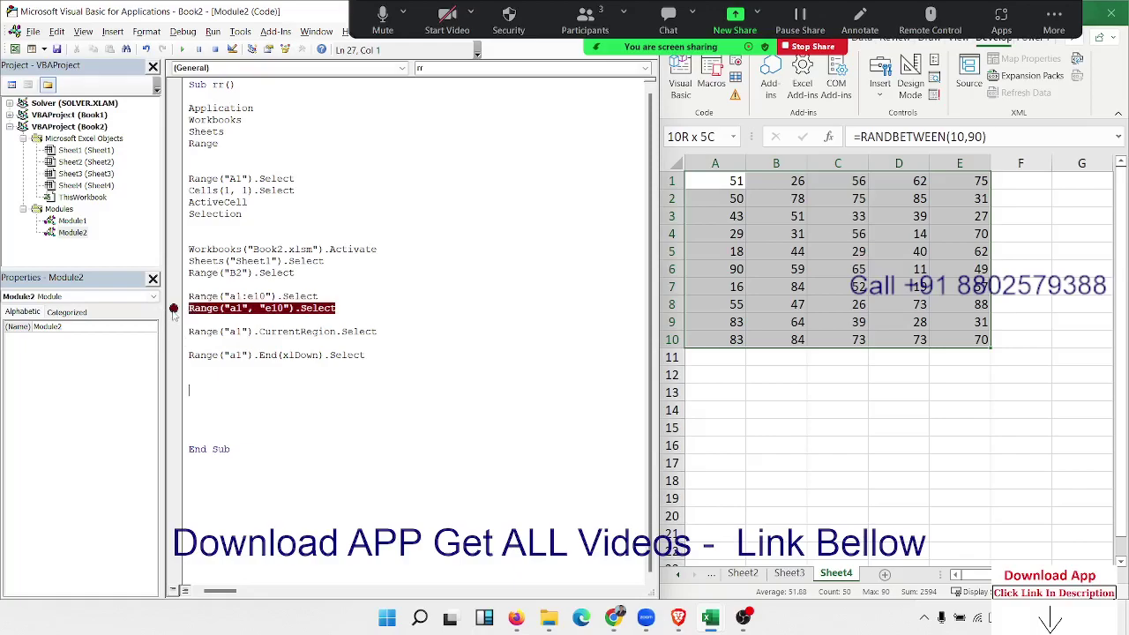
left_click(209, 380)
type("RAN")
type("GE(\"")
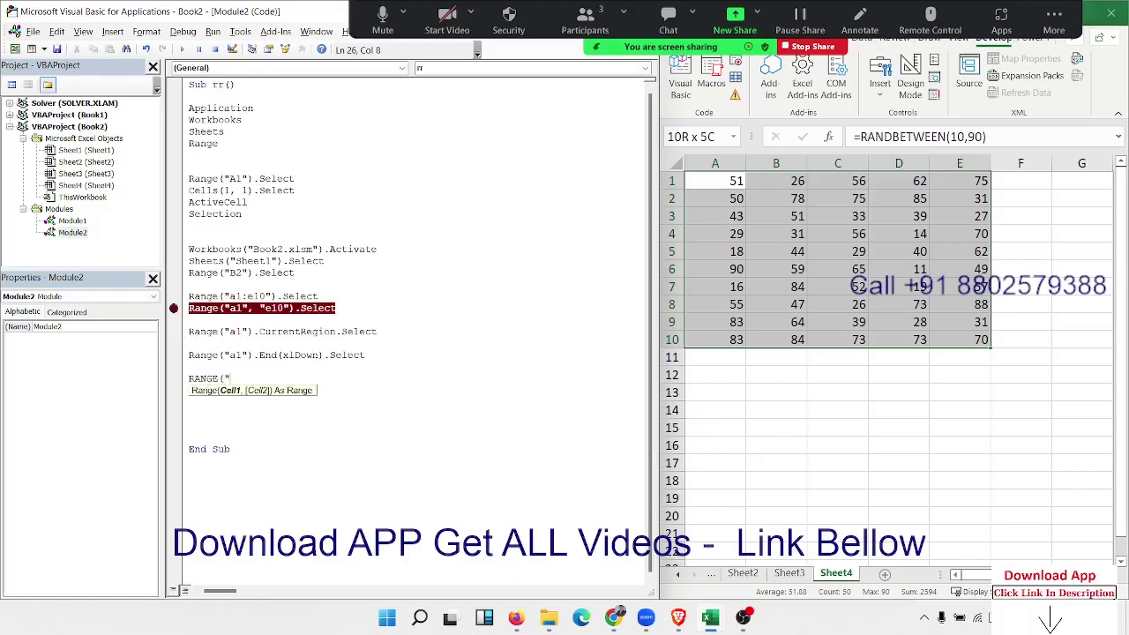
type("a1\",")
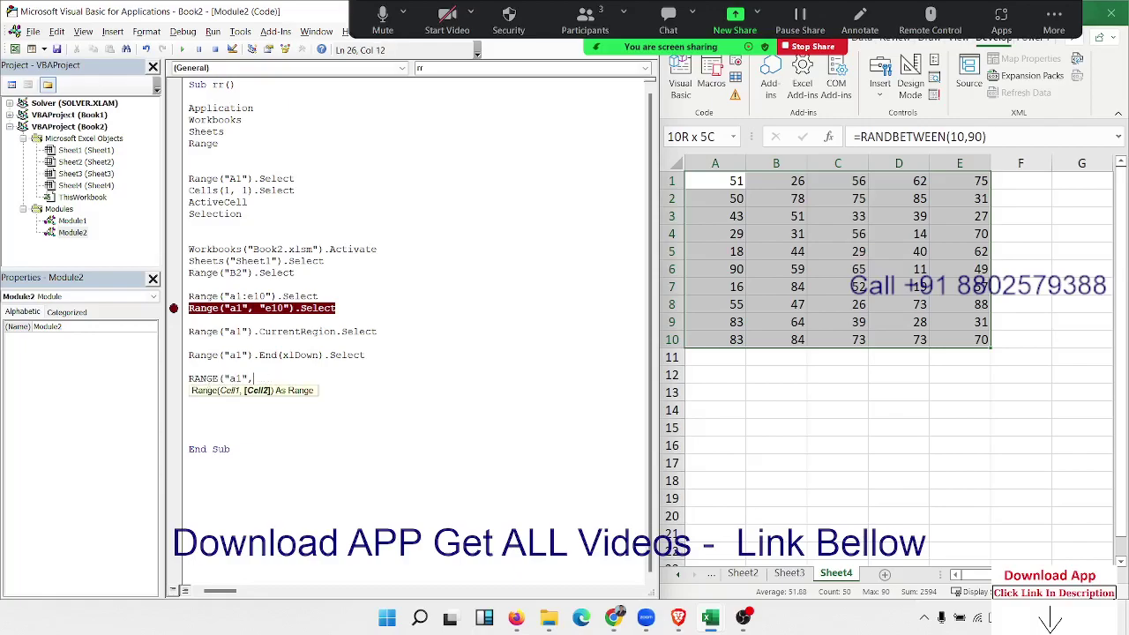
type("RANGE(")
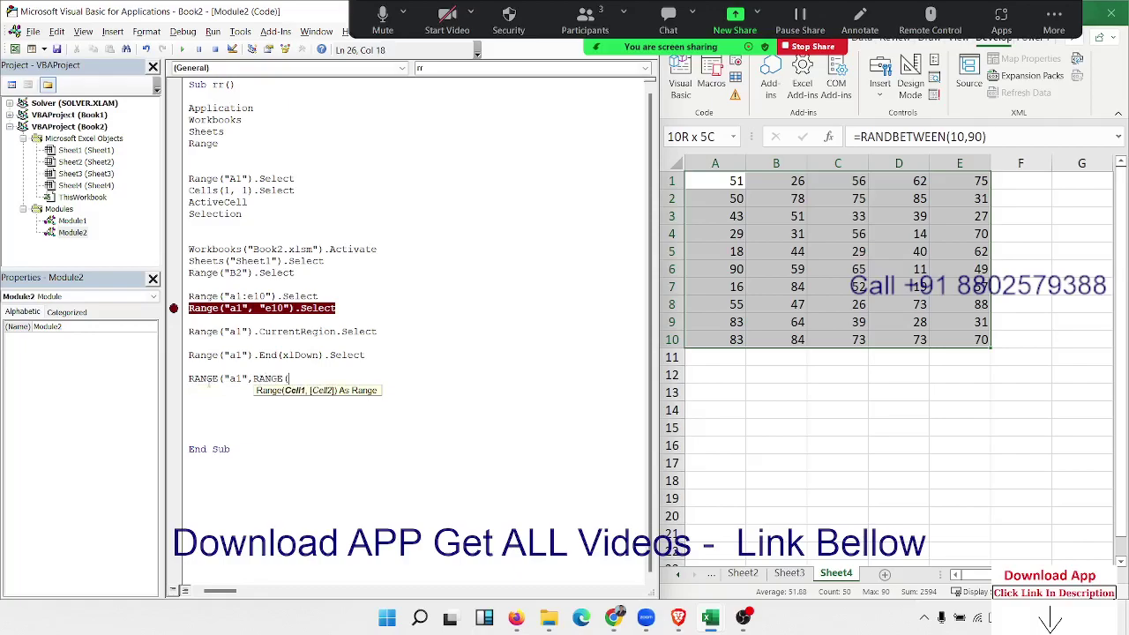
type("\"a1")
type("\").End")
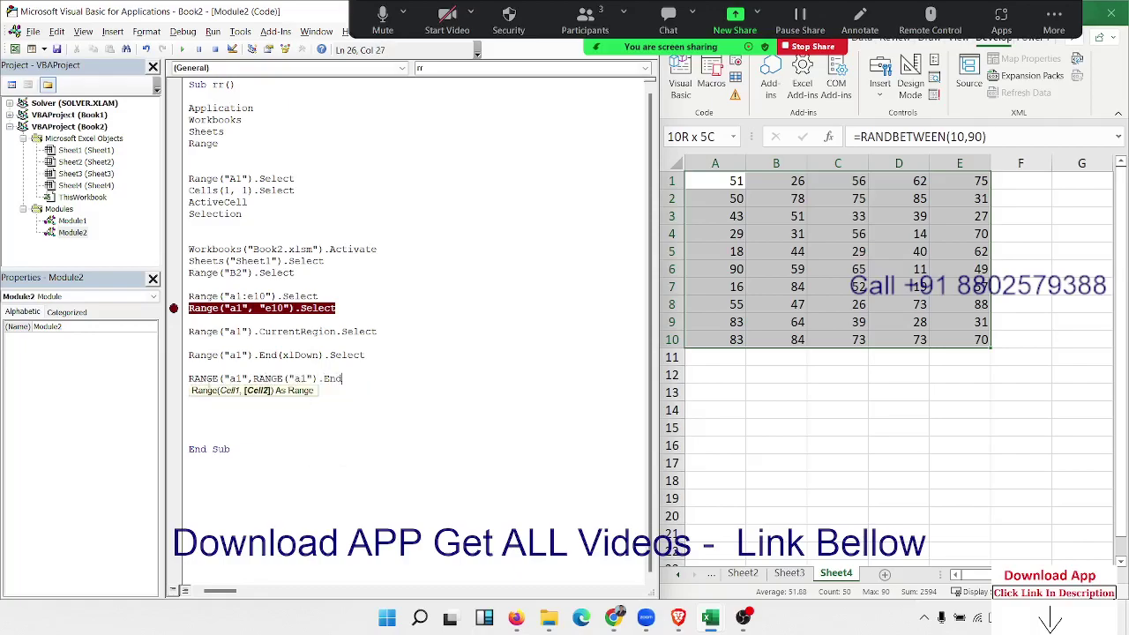
type("(xlT")
key("Tab")
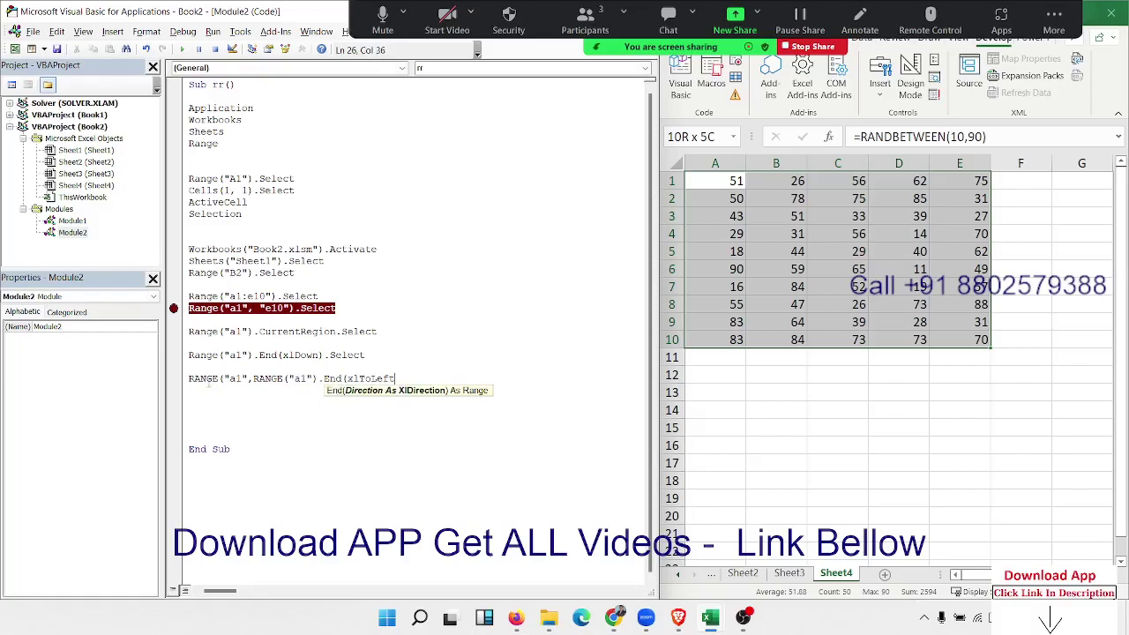
type(").SE")
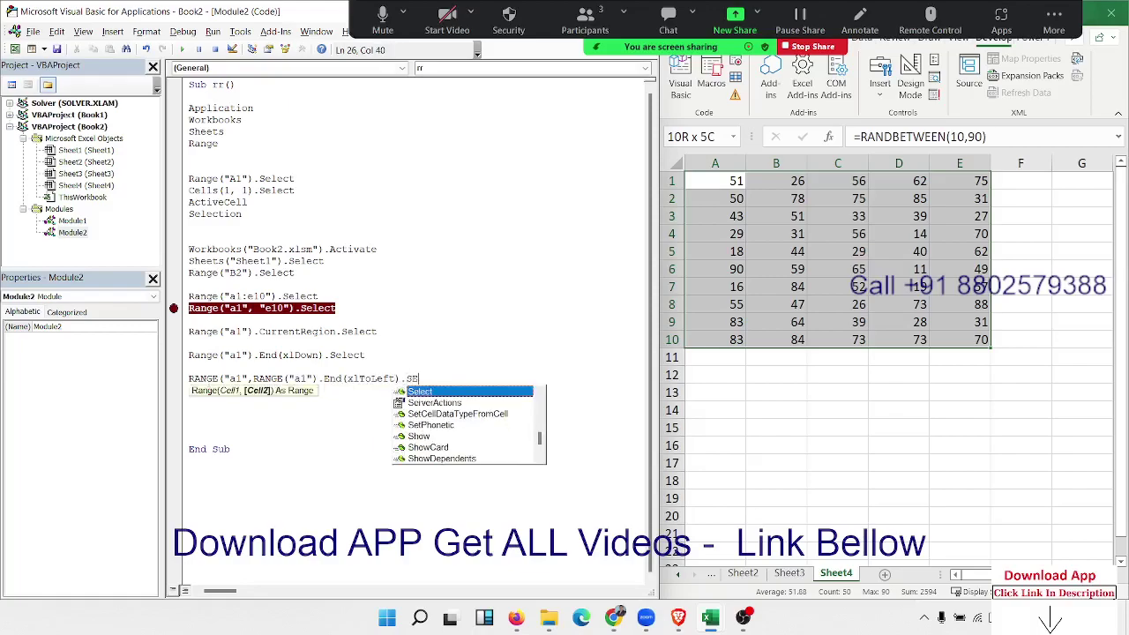
key("Tab")
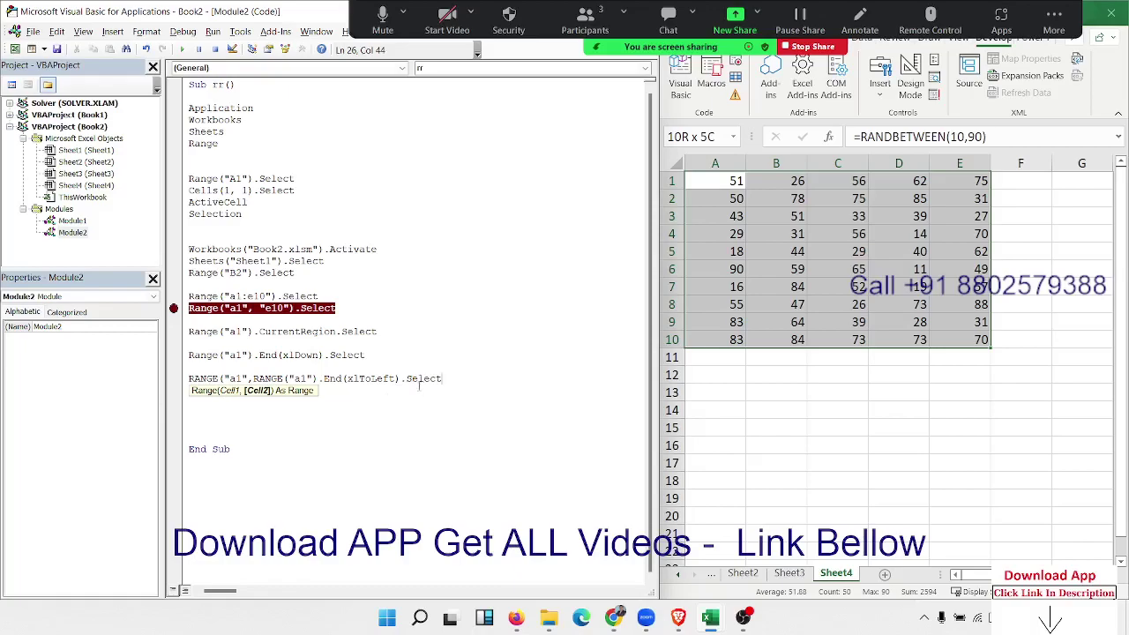
left_click(403, 380)
type(")")
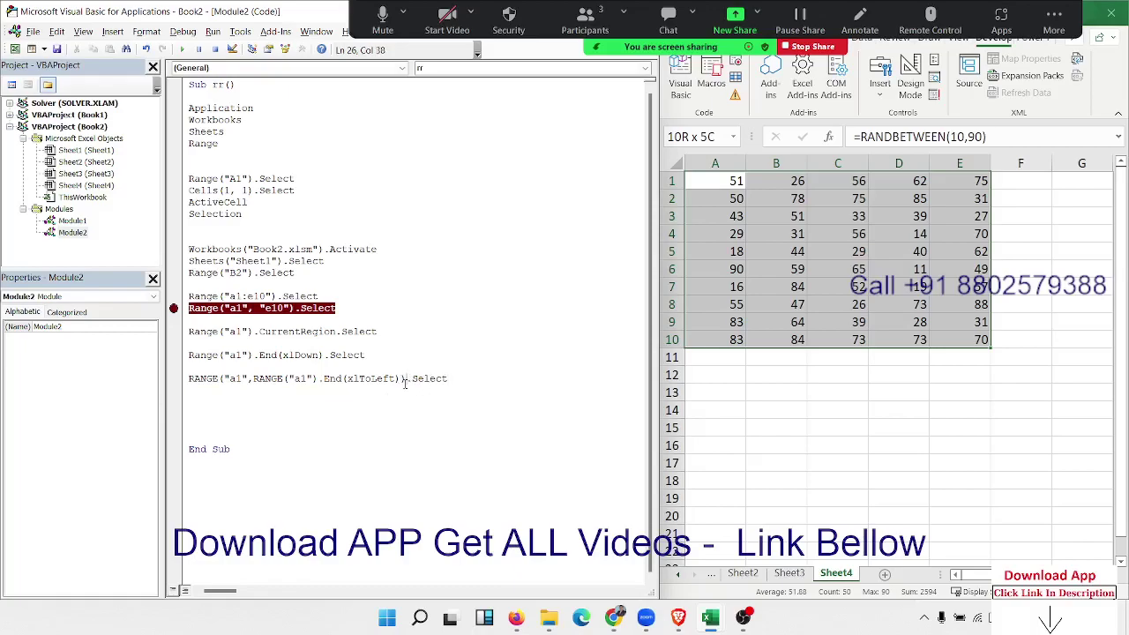
left_click(377, 402)
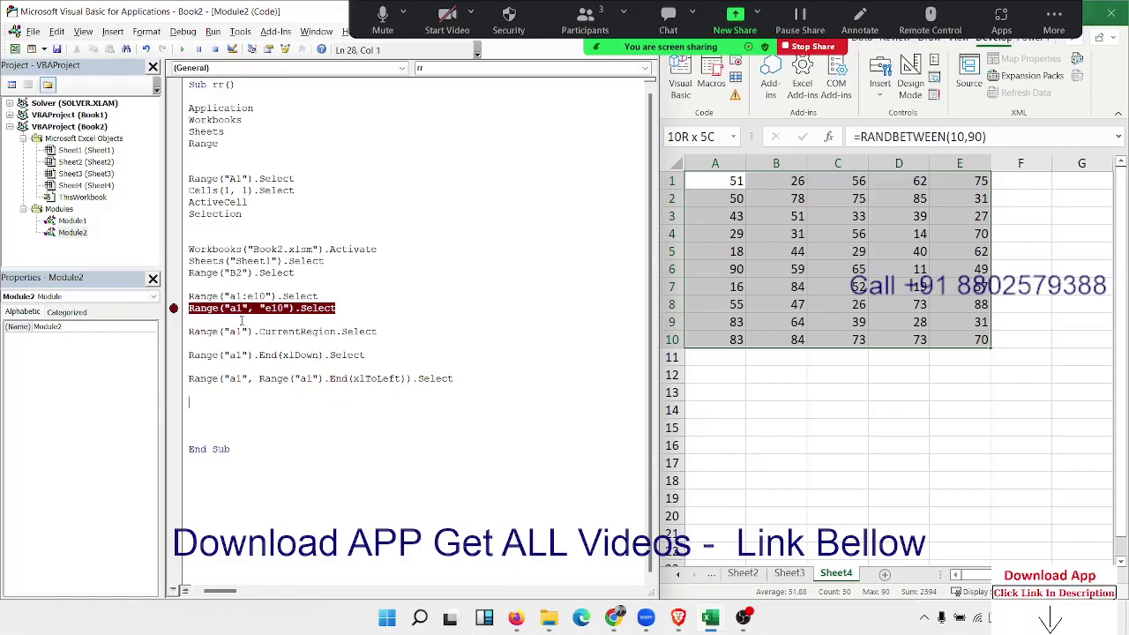
Step: Highlight the inner Range("a1").End(xlToLeft) expression, then select cell A1 on the worksheet
double_click(237, 378)
left_click_drag(258, 379, 366, 379)
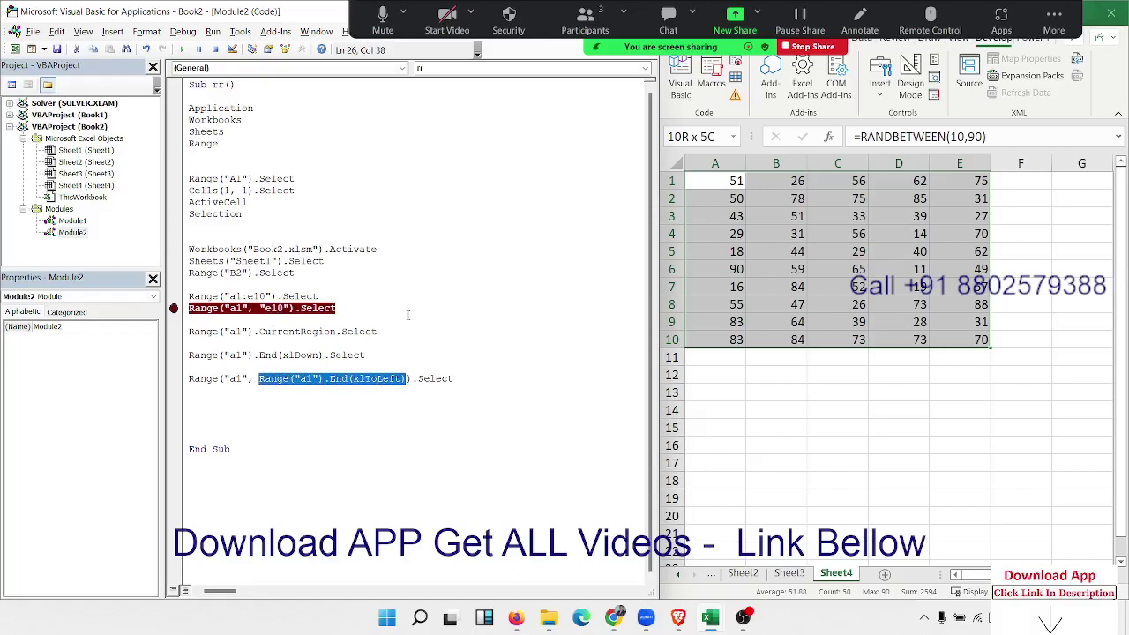
left_click(359, 320)
left_click(327, 248)
Step: Remove the breakpoint from the Range("a1", "e10") line and inspect the new Range line
left_click(731, 179)
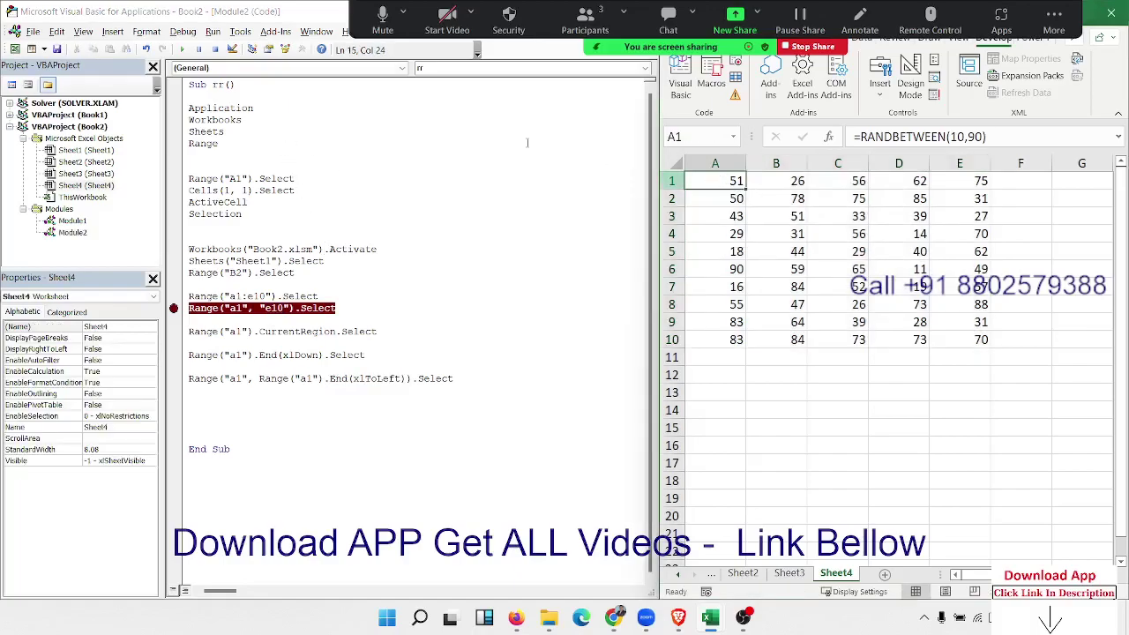
left_click(298, 344)
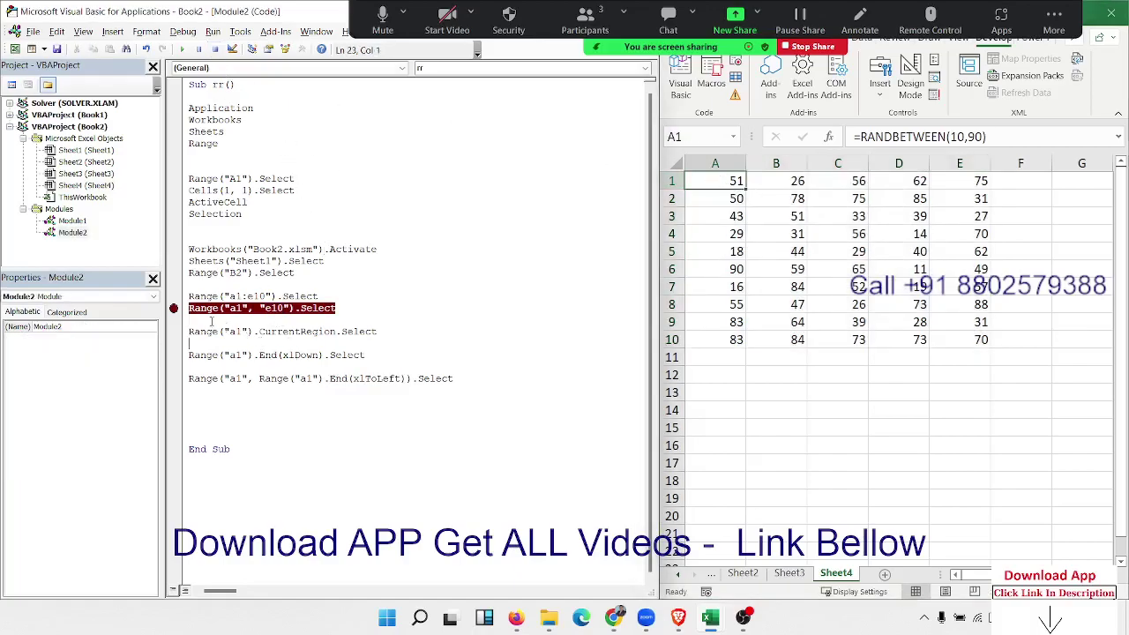
left_click(173, 310)
double_click(261, 379)
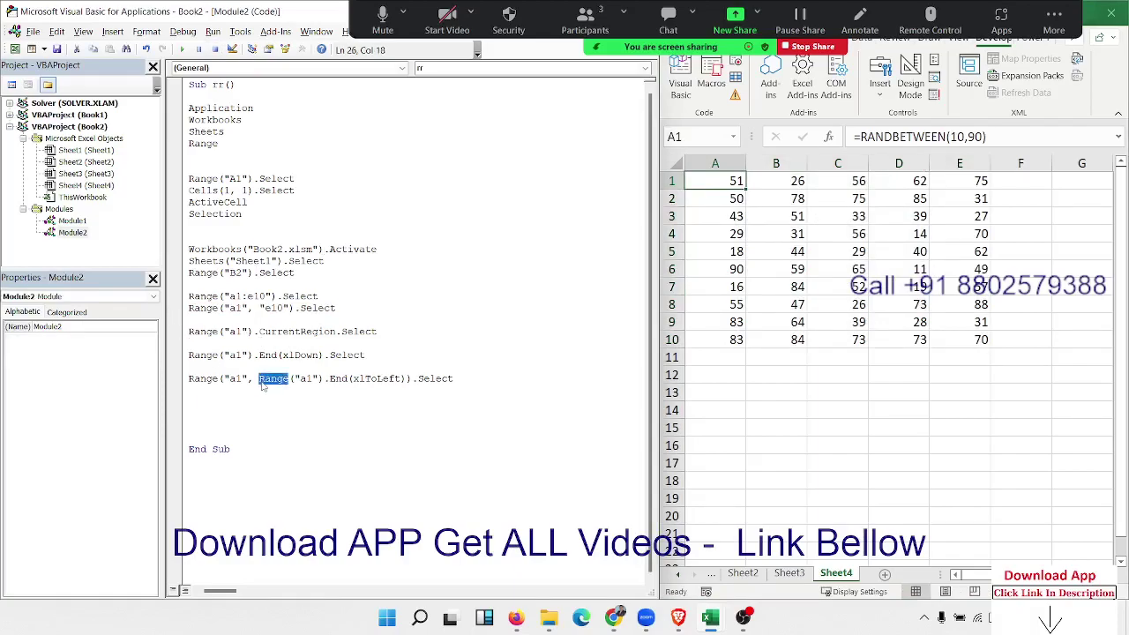
left_click(254, 368)
double_click(235, 379)
double_click(273, 379)
left_click(189, 378)
Step: Highlight the earlier example lines, then Step Into rr from the Debug menu
left_click_drag(201, 370, 175, 149)
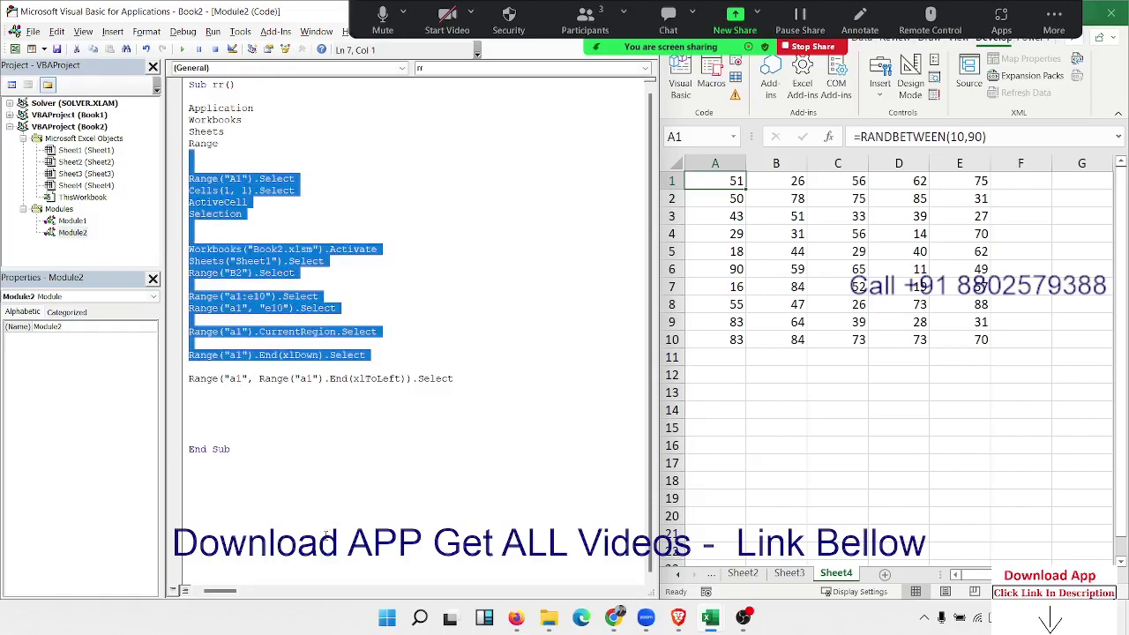
left_click(246, 424)
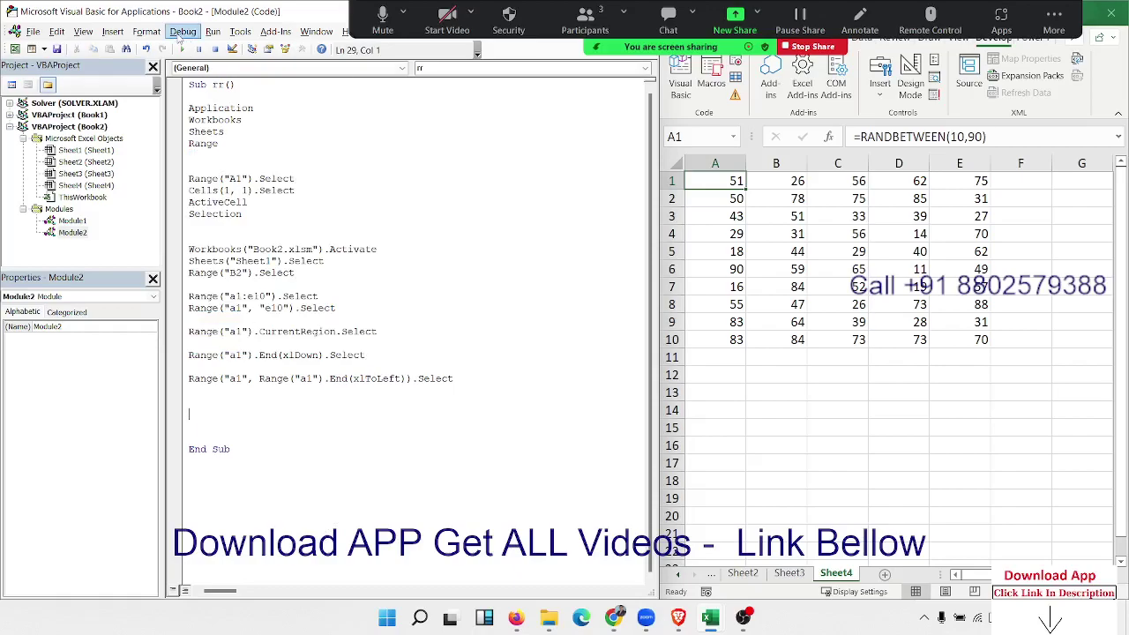
left_click(183, 32)
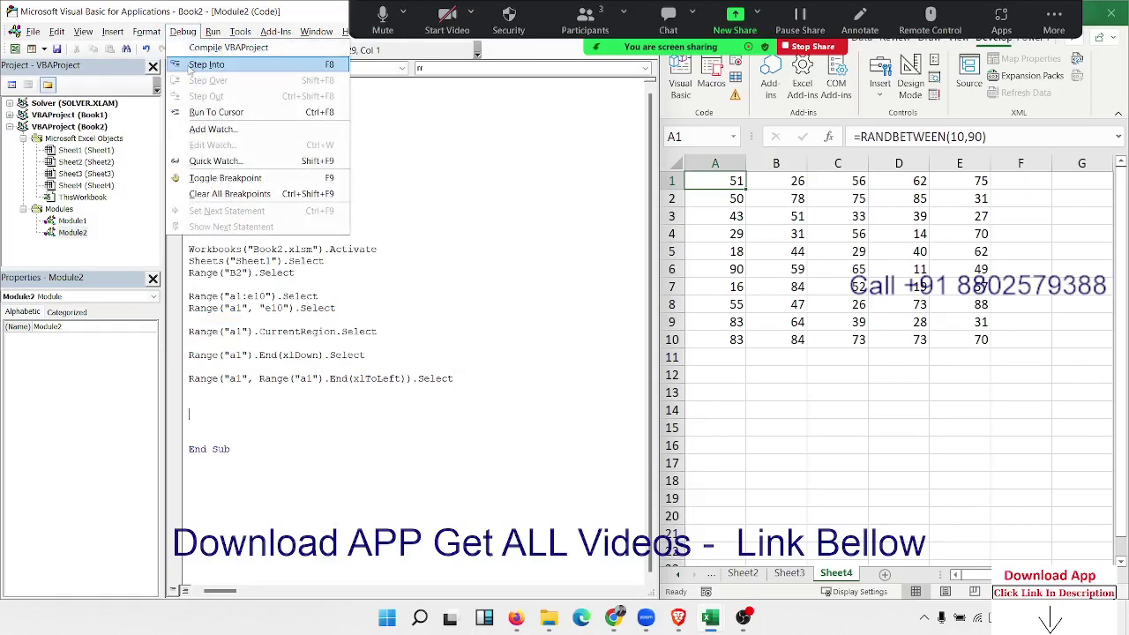
left_click(191, 67)
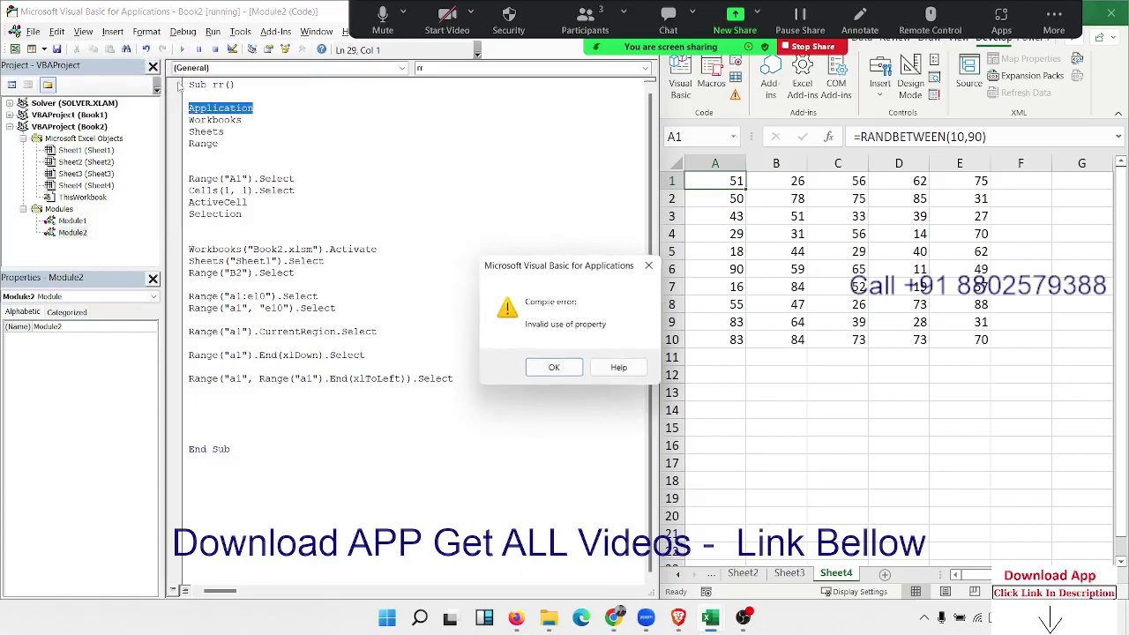
Step: Delete the bare Application, Workbooks, Sheets and Range lines, then stop and step into rr again
left_click(554, 366)
left_click_drag(221, 151, 182, 122)
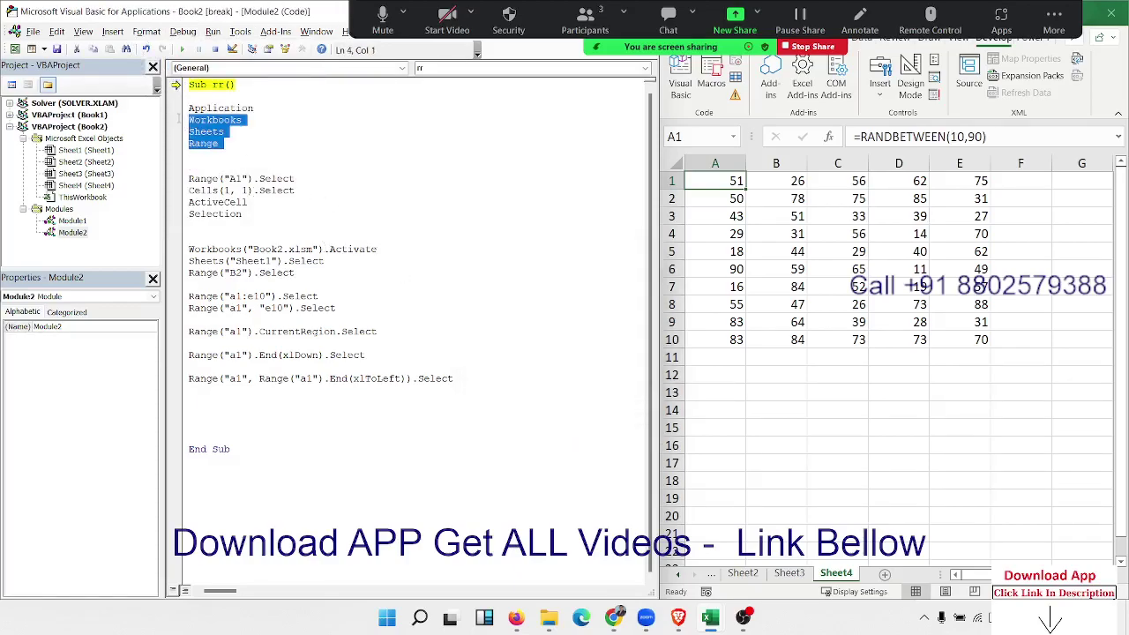
key("shift+Up")
key("Delete")
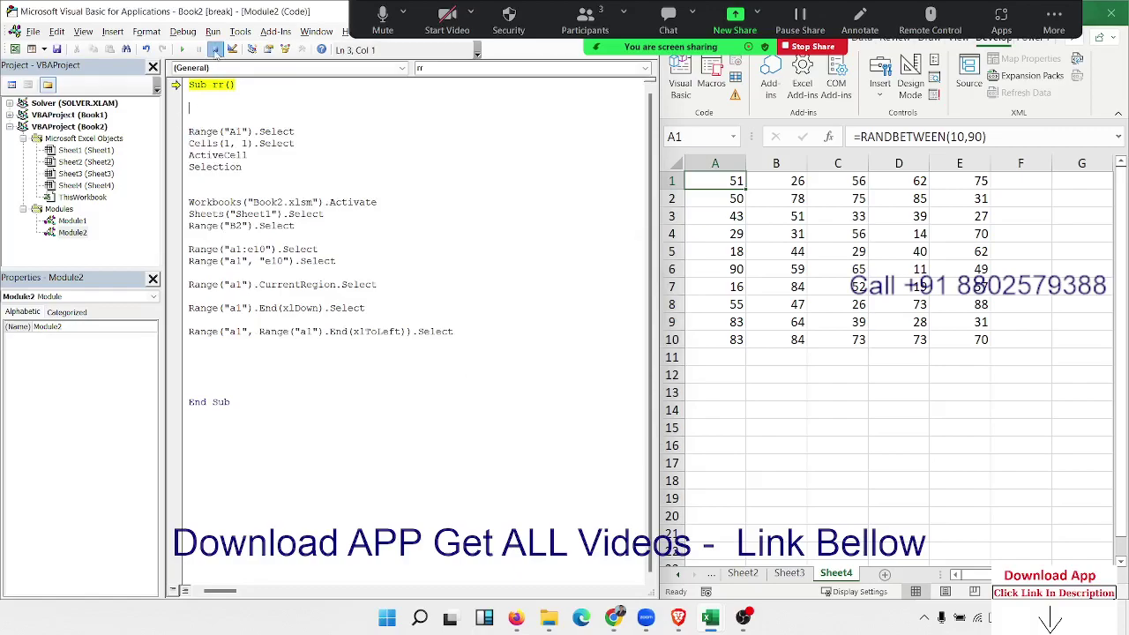
left_click(215, 49)
left_click(182, 31)
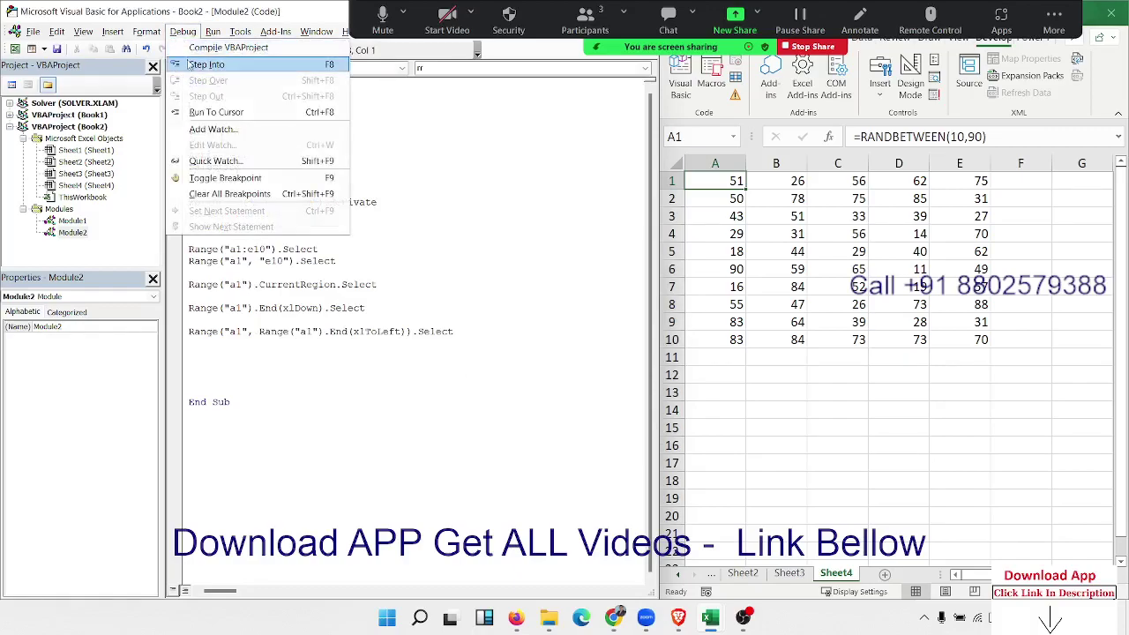
left_click(205, 64)
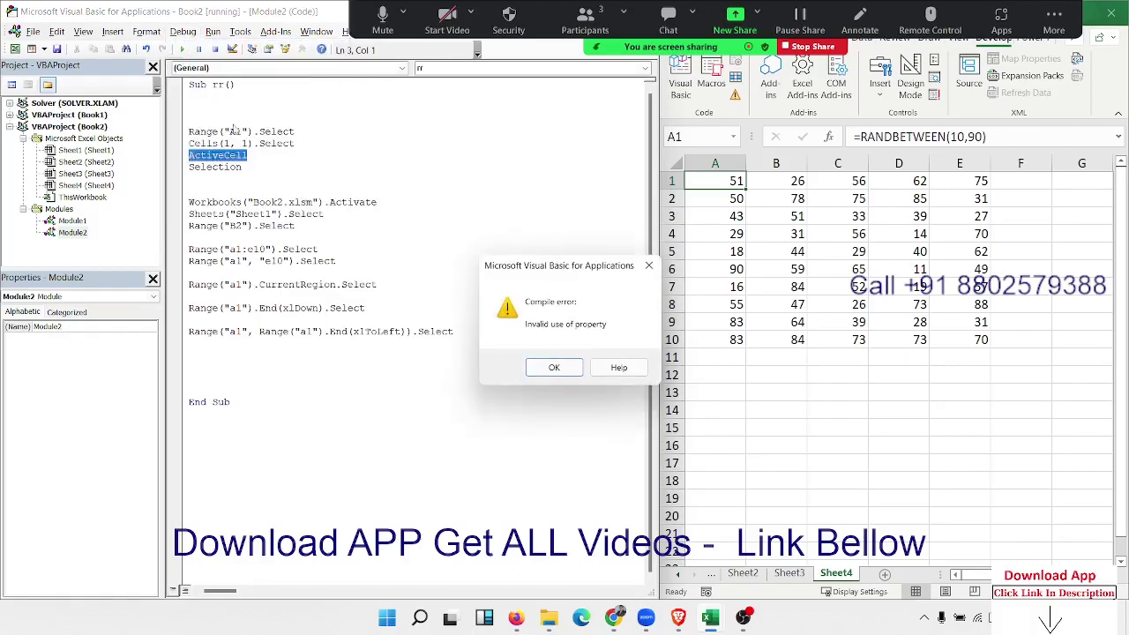
left_click(554, 368)
Step: Change the ActiveCell and Selection lines into ActiveCell.Select and Selection.Select
left_click(263, 156)
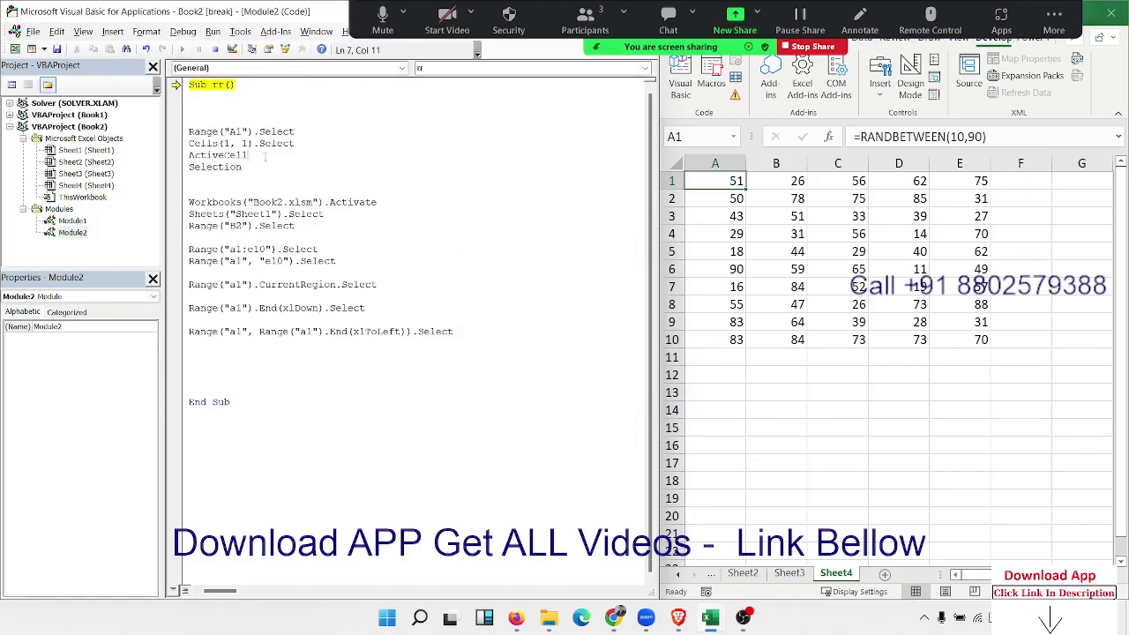
type(".s")
key("Tab")
key("Down")
type("SE")
type("LWE")
key("BackSpace")
type("C")
type("T")
key("BackSpace")
key("BackSpace")
key("BackSpace")
type("ect")
left_click(299, 214)
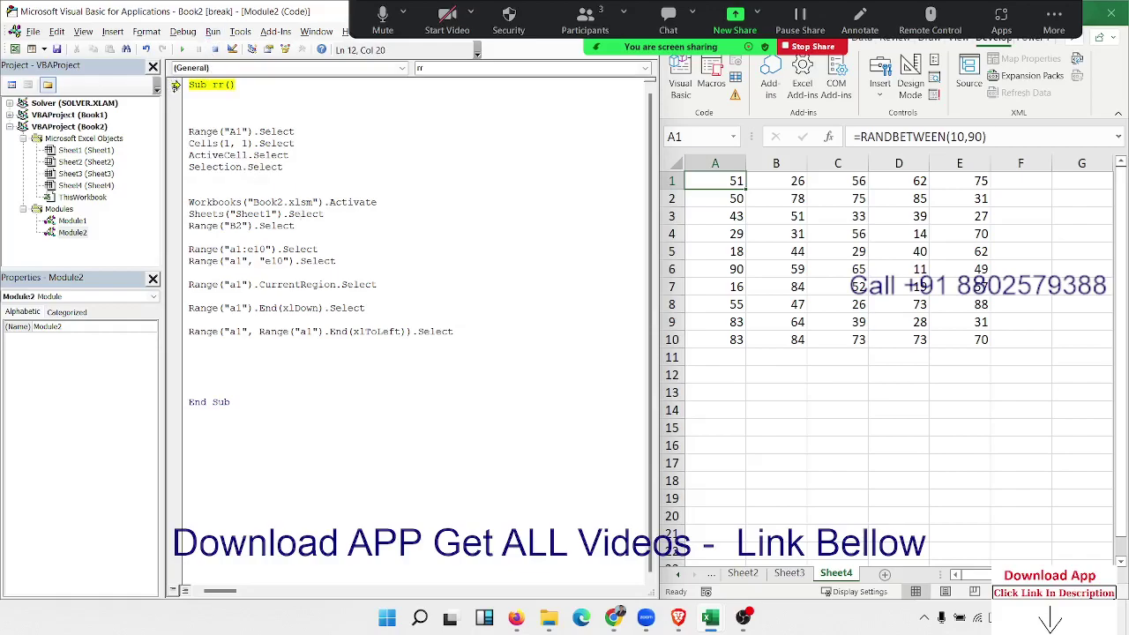
left_click_drag(176, 86, 188, 336)
Step: Restart rr, move the next statement to the xlToLeft Range line, and step it to End Sub
left_click(216, 49)
left_click(183, 32)
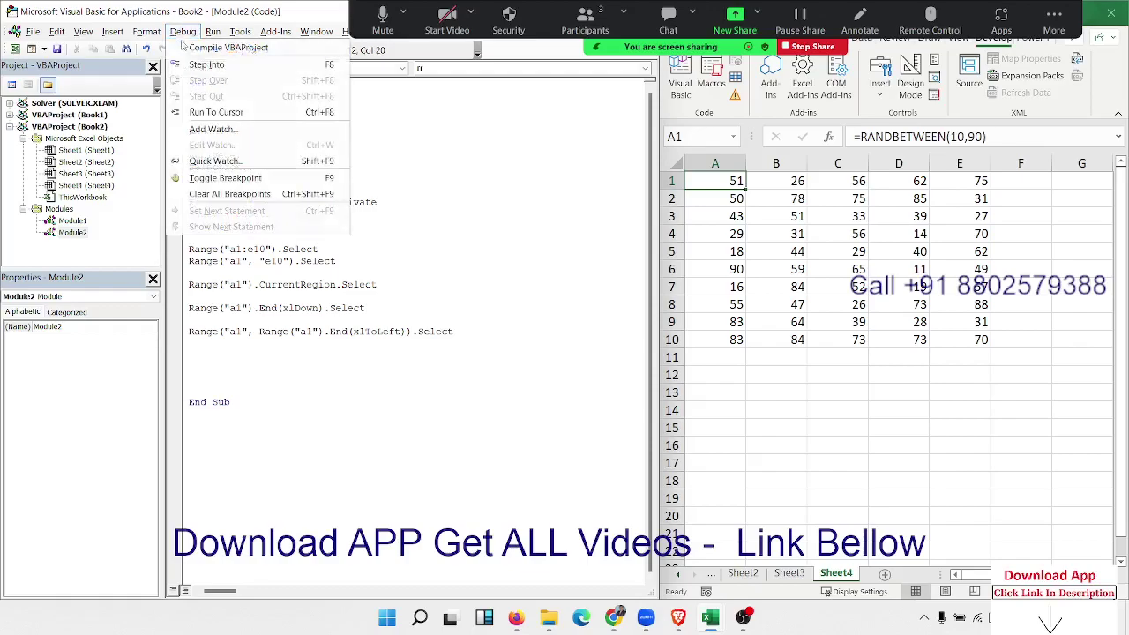
left_click(203, 68)
mouse_move(176, 85)
left_mouse_down()
mouse_move(187, 138)
mouse_move(177, 132)
mouse_move(177, 331)
left_mouse_up()
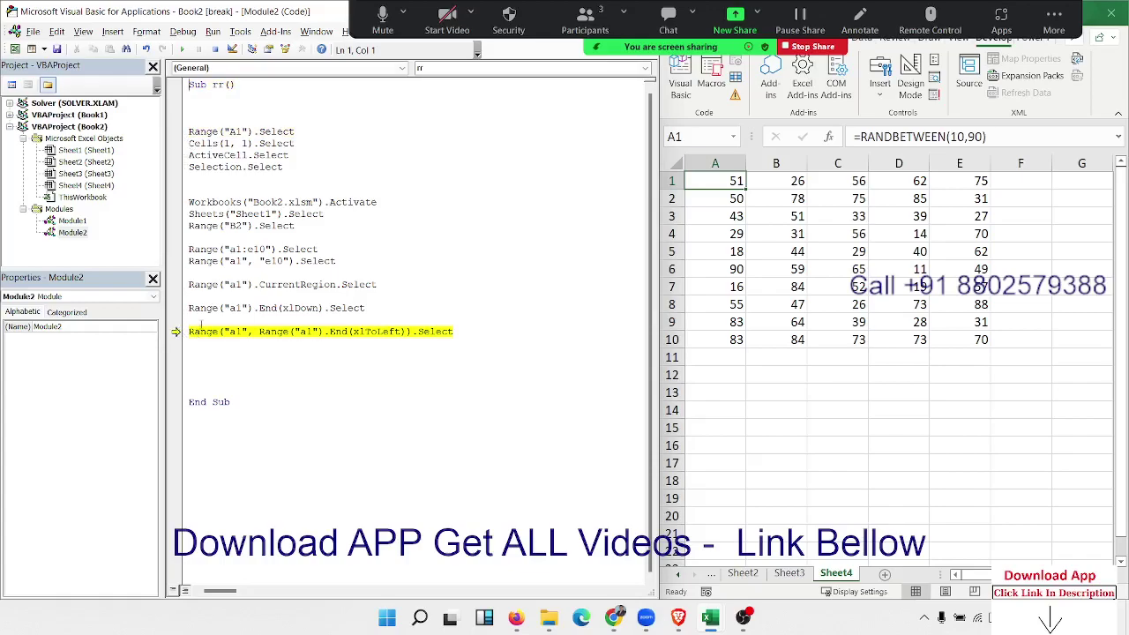
left_click(193, 34)
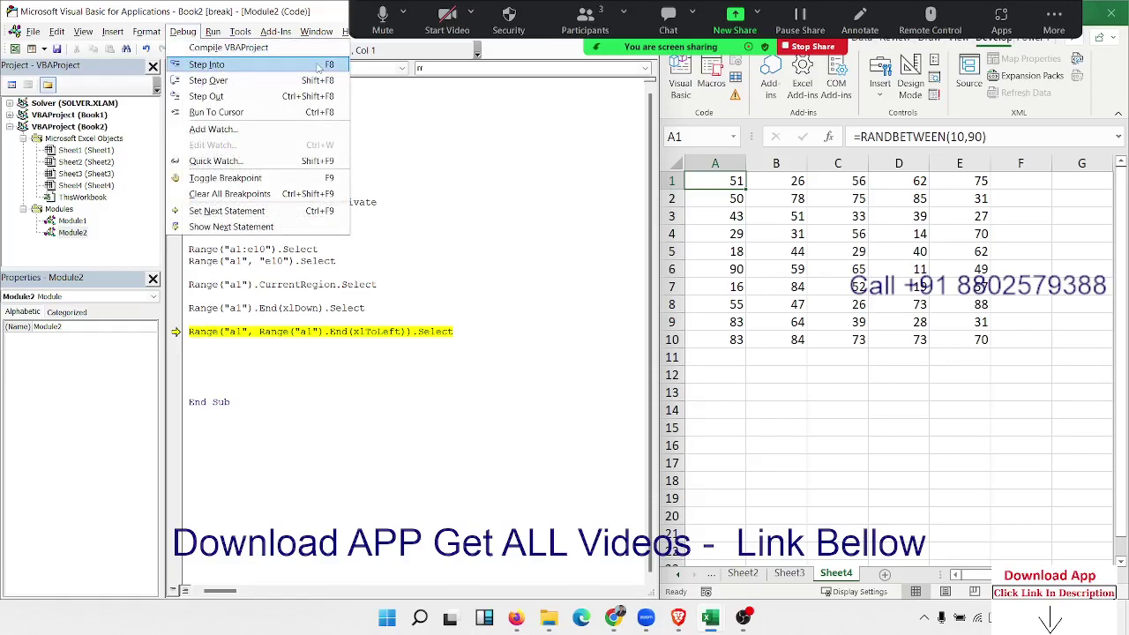
left_click(494, 224)
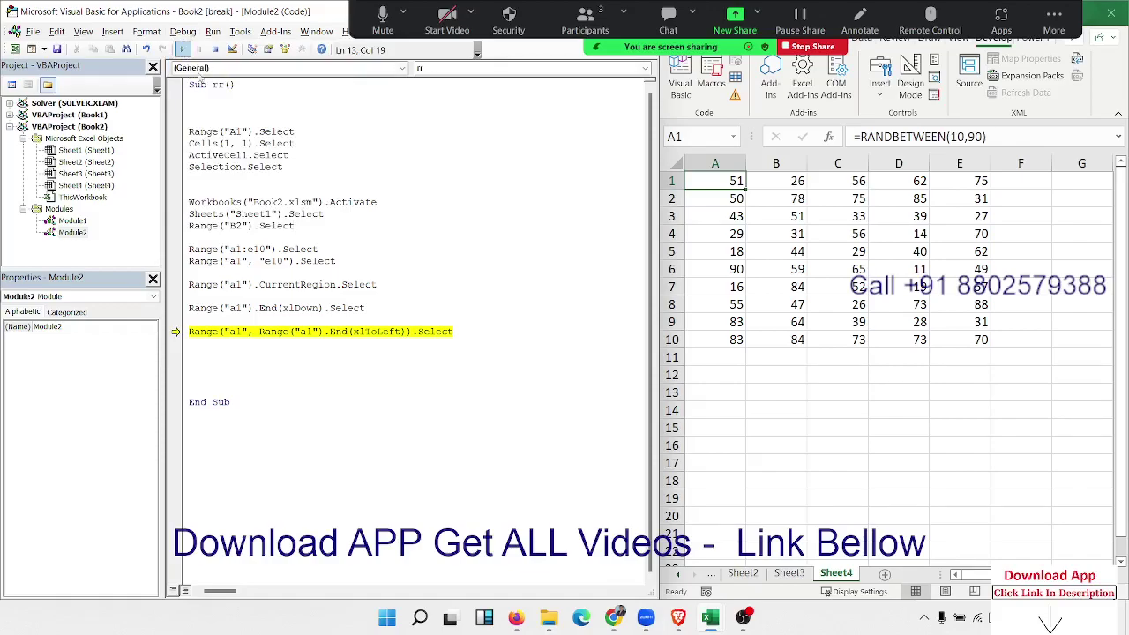
left_click(182, 31)
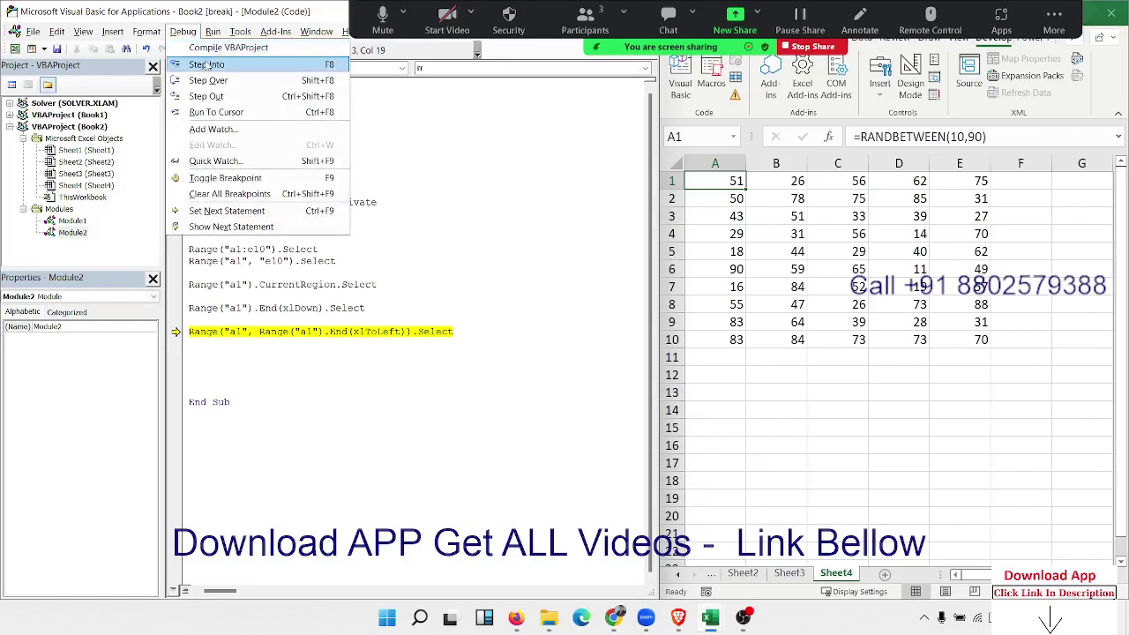
left_click(290, 71)
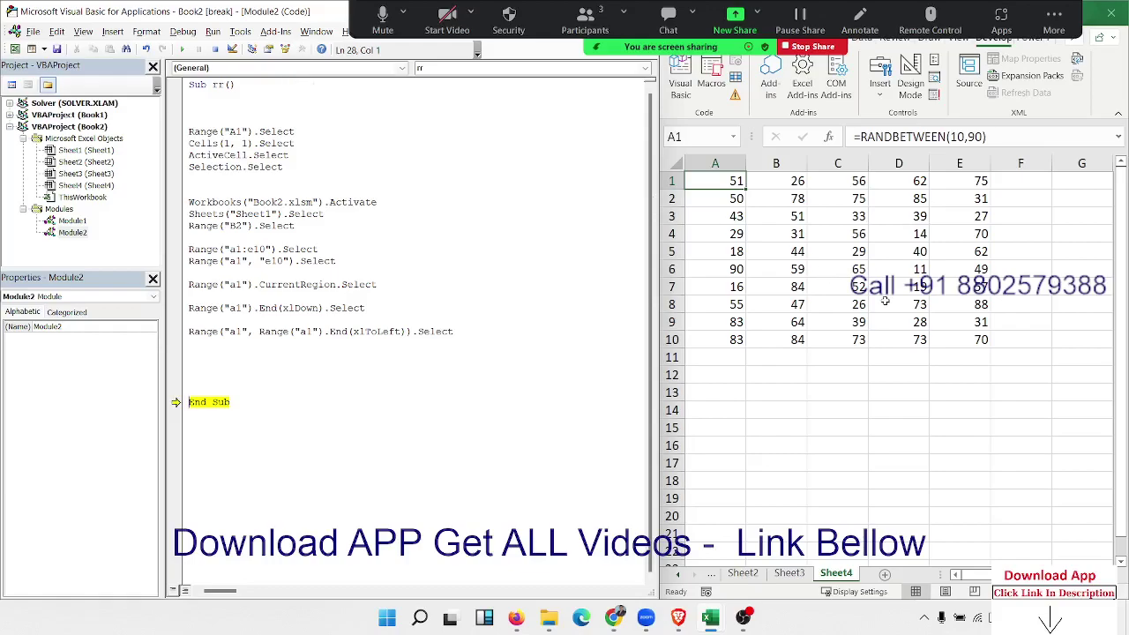
Step: Replace xlToLeft with xlToRight in the A1 range line
double_click(381, 331)
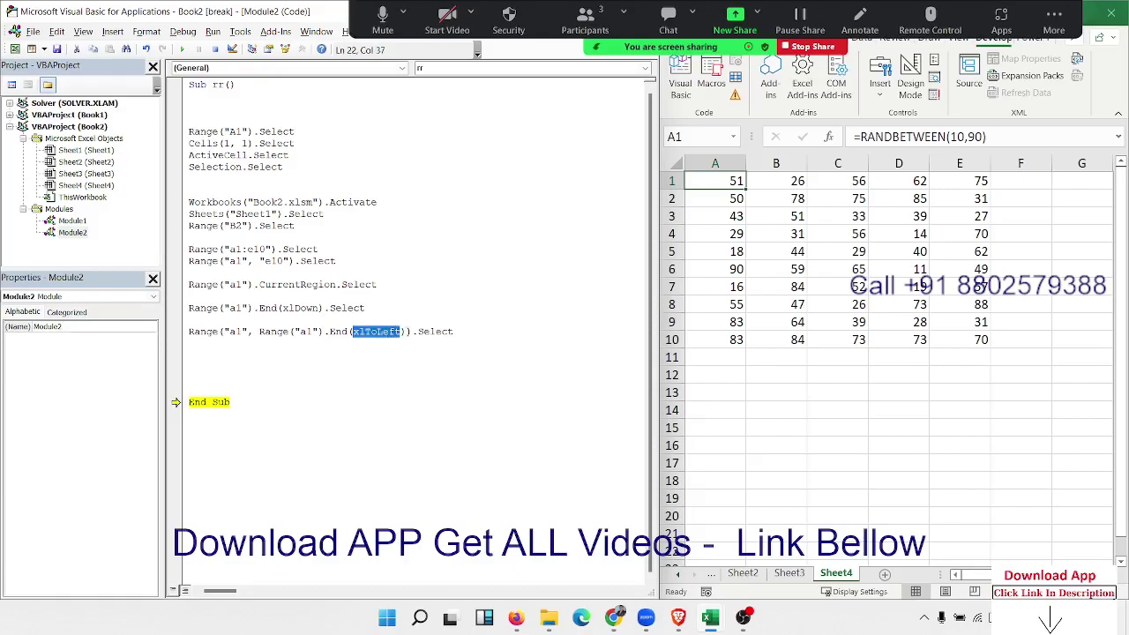
left_click(954, 182)
key("ctrl+shift+Left")
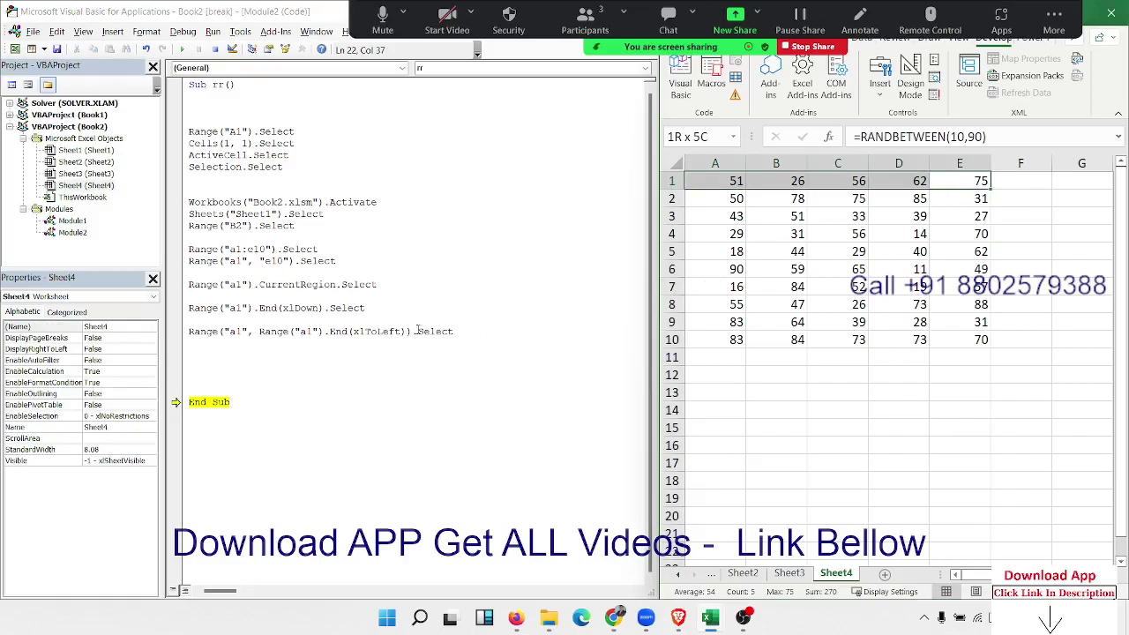
double_click(379, 331)
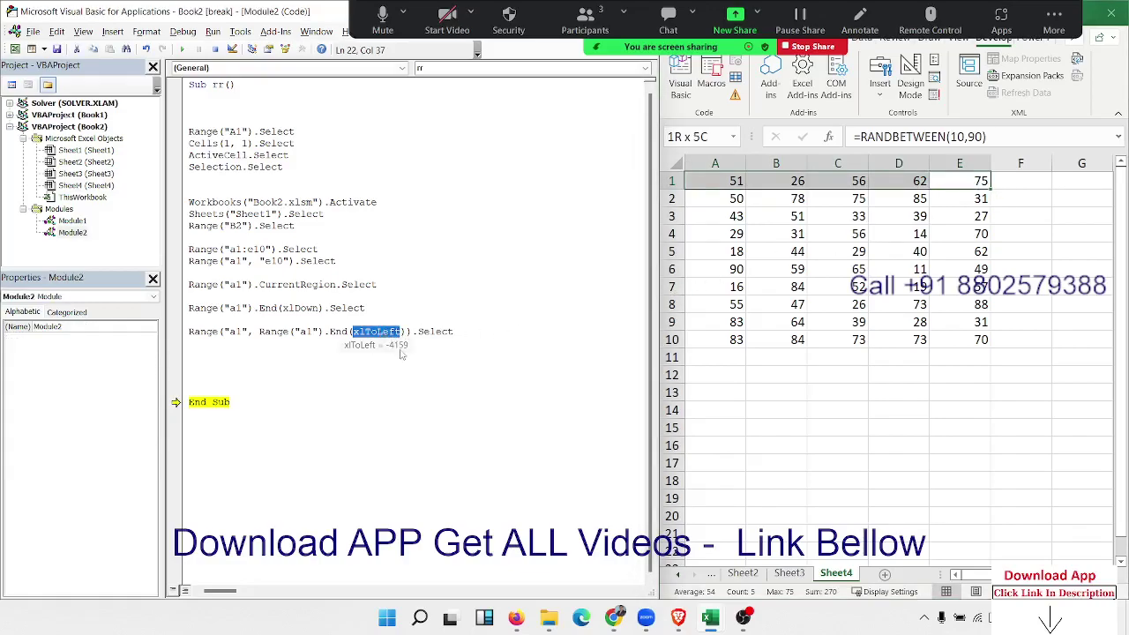
left_click(401, 353)
double_click(395, 331)
type("XLTO")
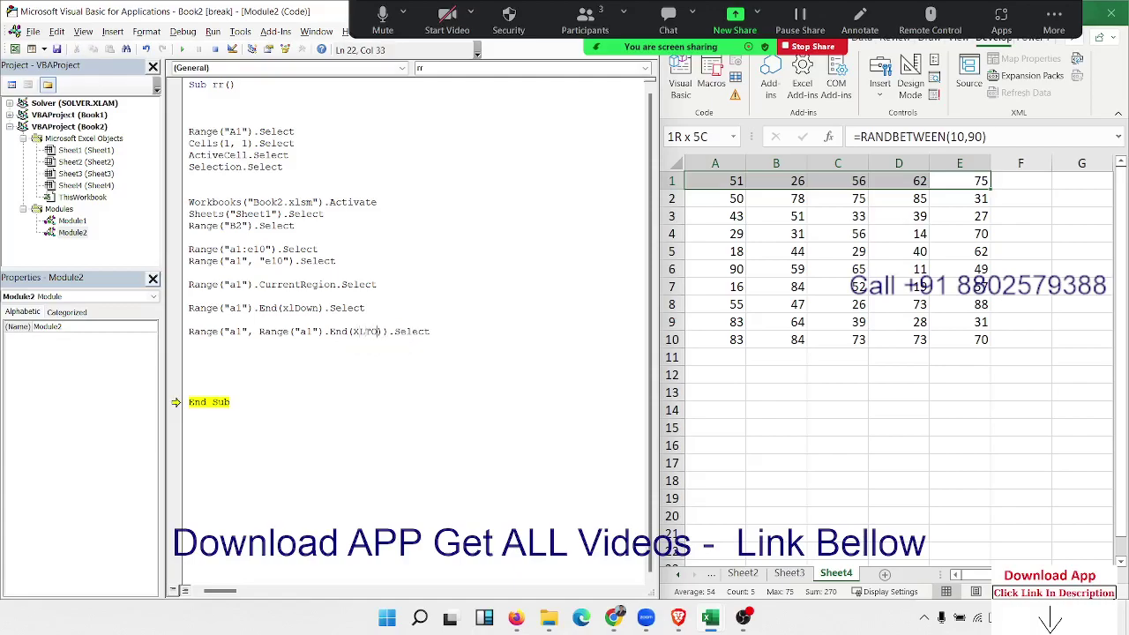
type("RIGHT")
left_click(331, 355)
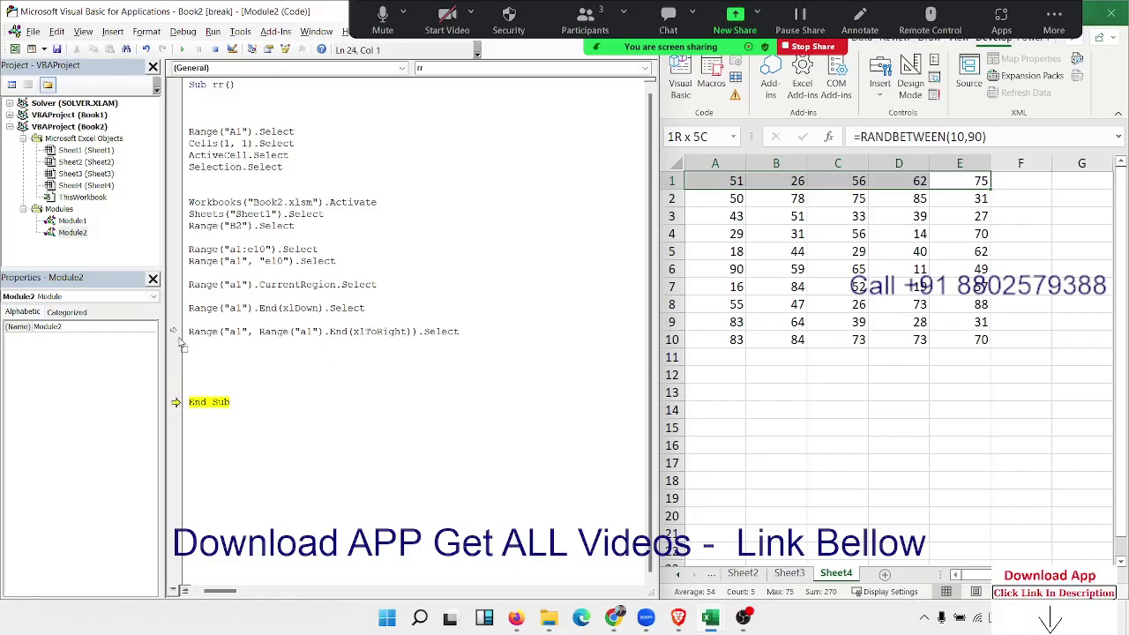
Step: Move execution to the A1 range line and step it with F8 to select A1:E1
left_click_drag(179, 342, 176, 332)
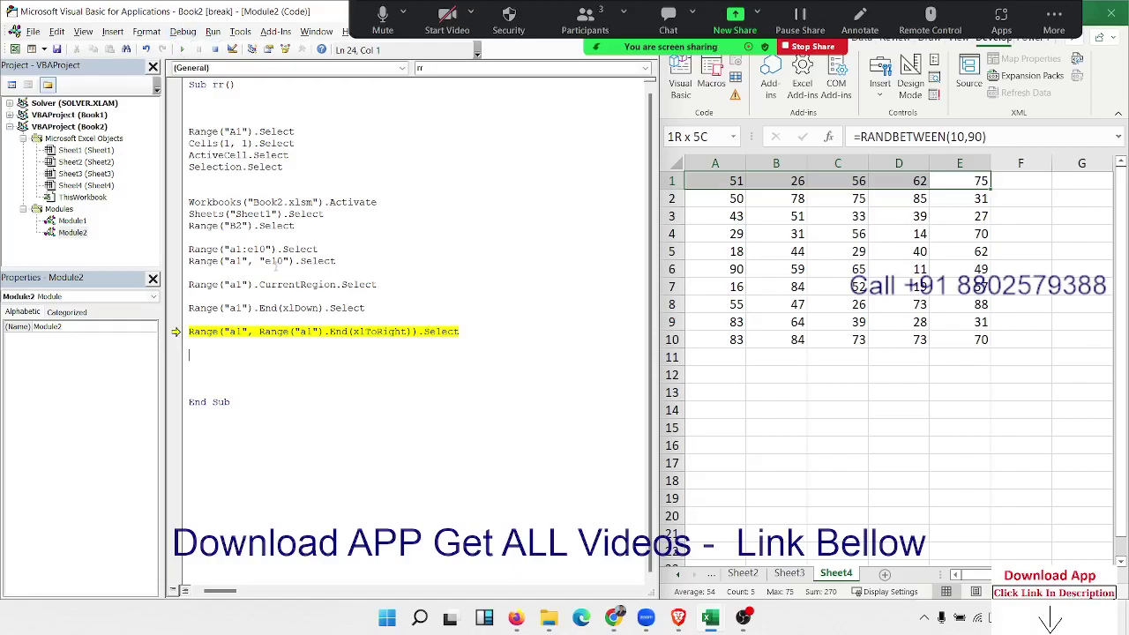
key("F8")
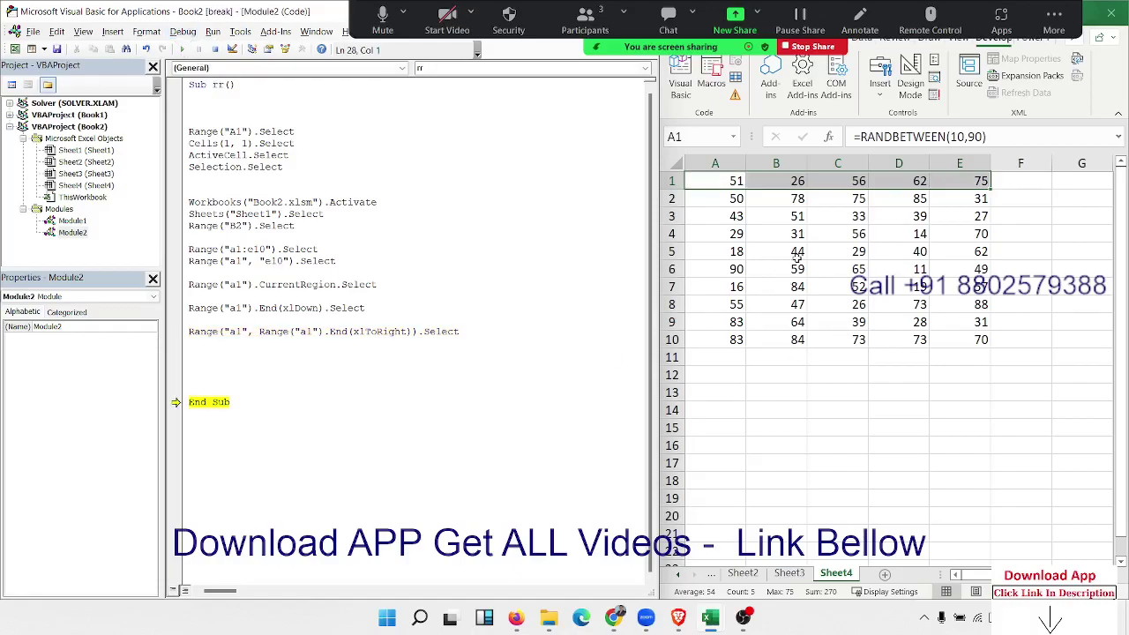
left_click(796, 255)
left_click(732, 181)
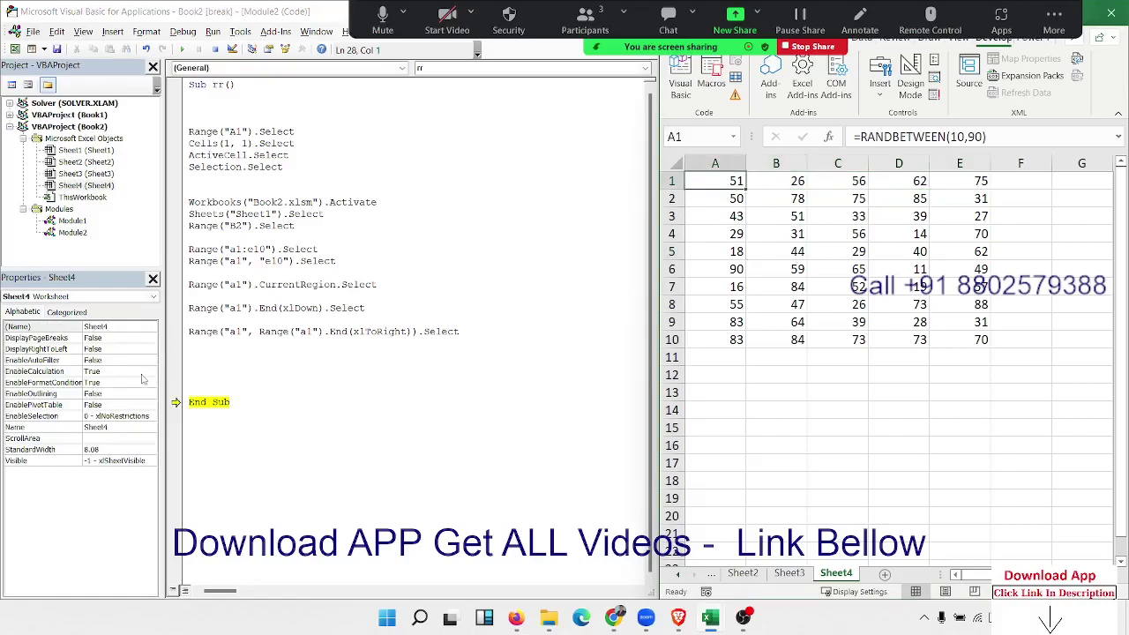
left_click_drag(174, 402, 176, 330)
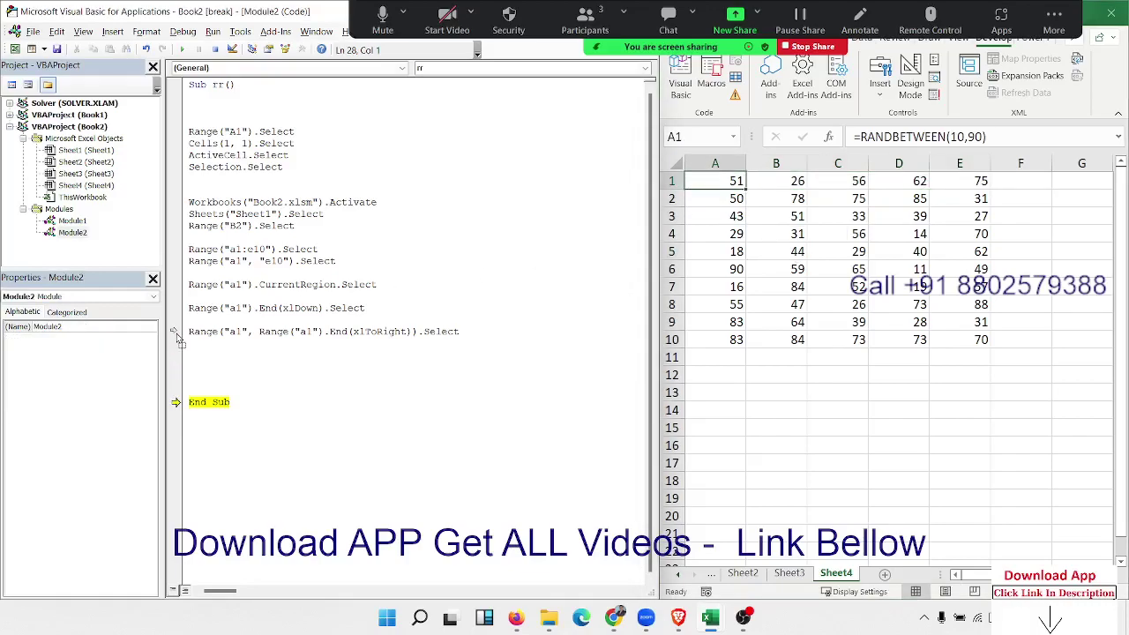
key("F8")
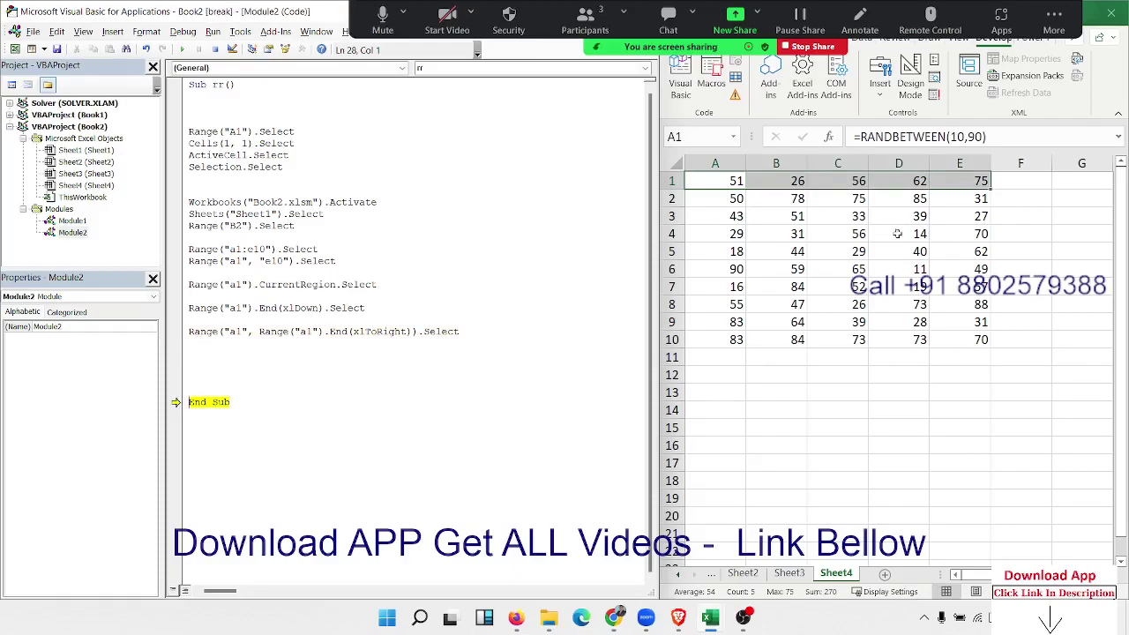
key("shift+Down")
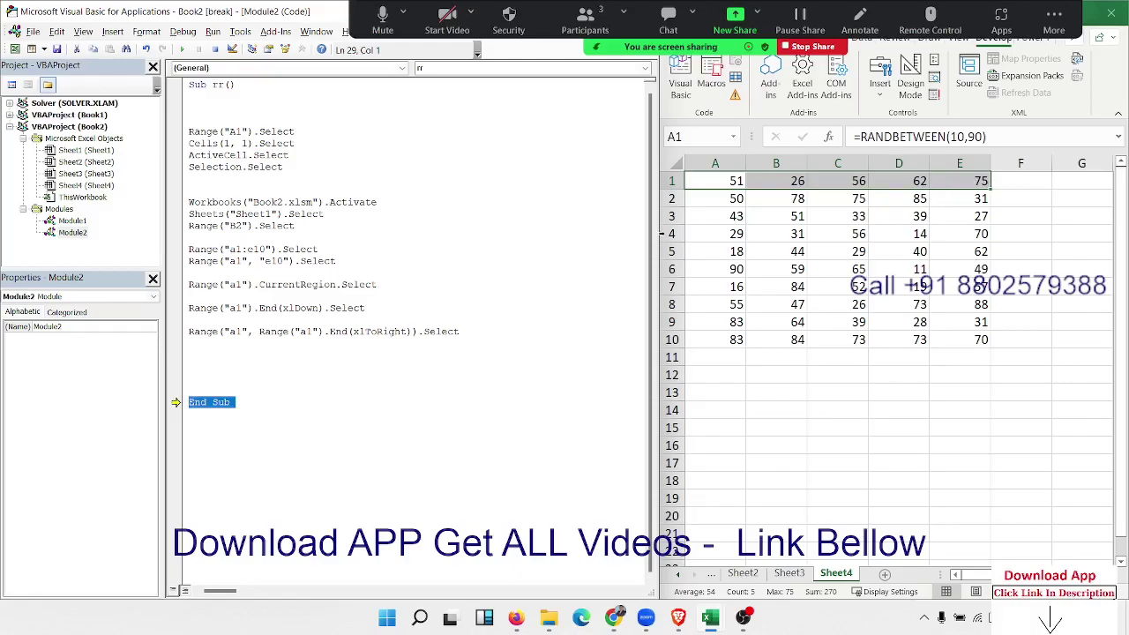
left_click(208, 352)
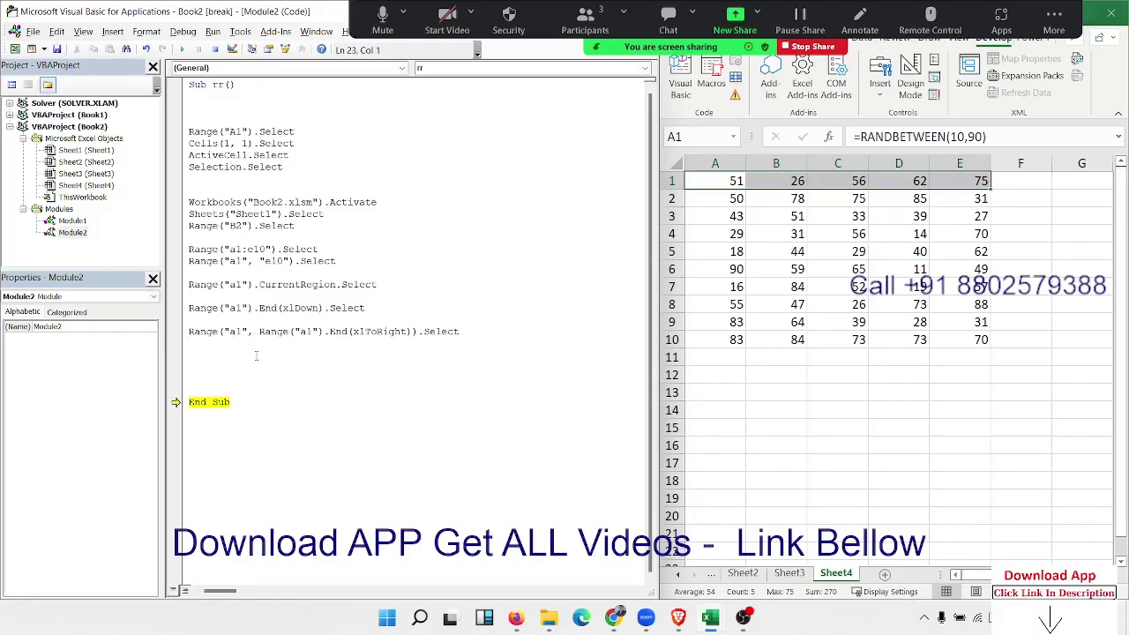
Step: Add Range(Selection, Selection.End(xlDown)).Select, then rerun the A1 range line with F8 to select A1:E1
type("RANGE")
type("(SELE")
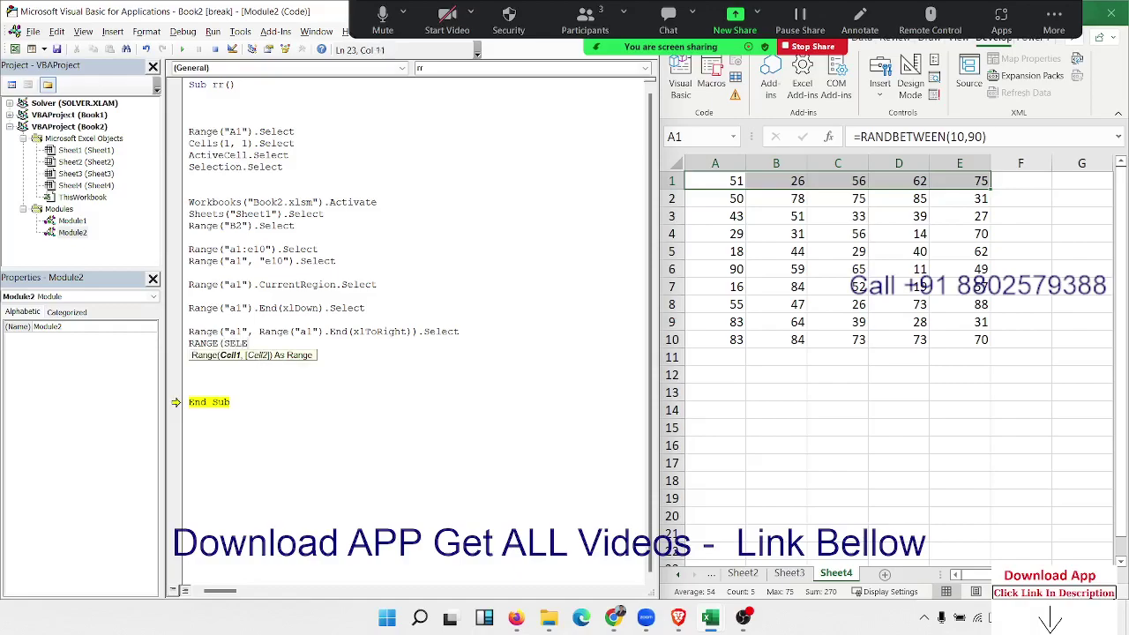
type("CTION")
type(",")
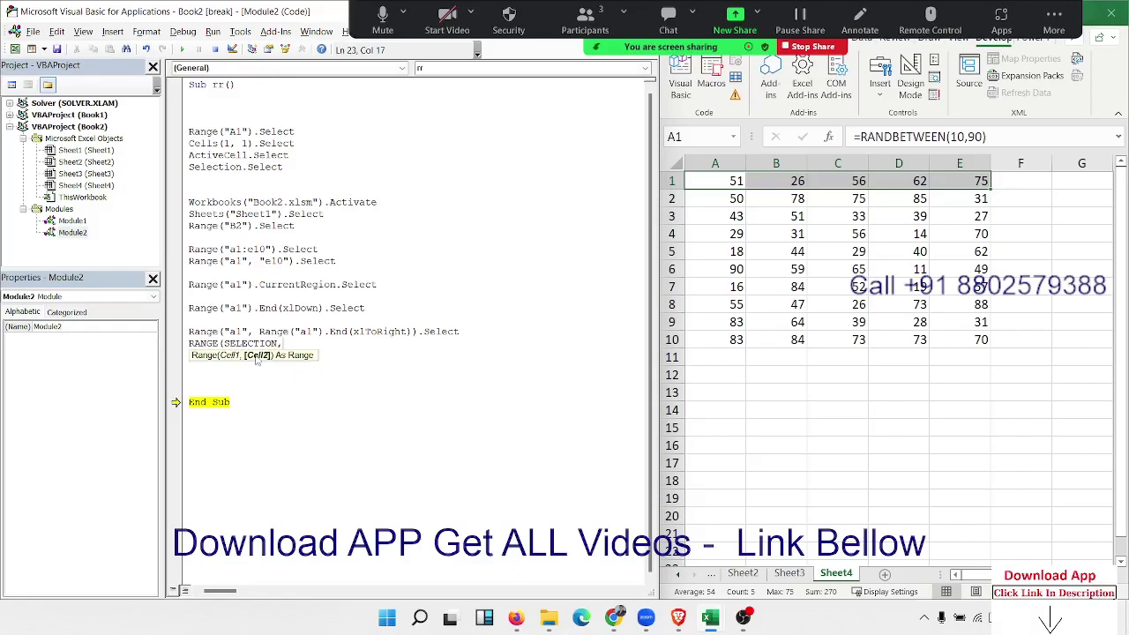
type("SELECTI")
type("O")
type("N.E")
type("ND")
type("(XL")
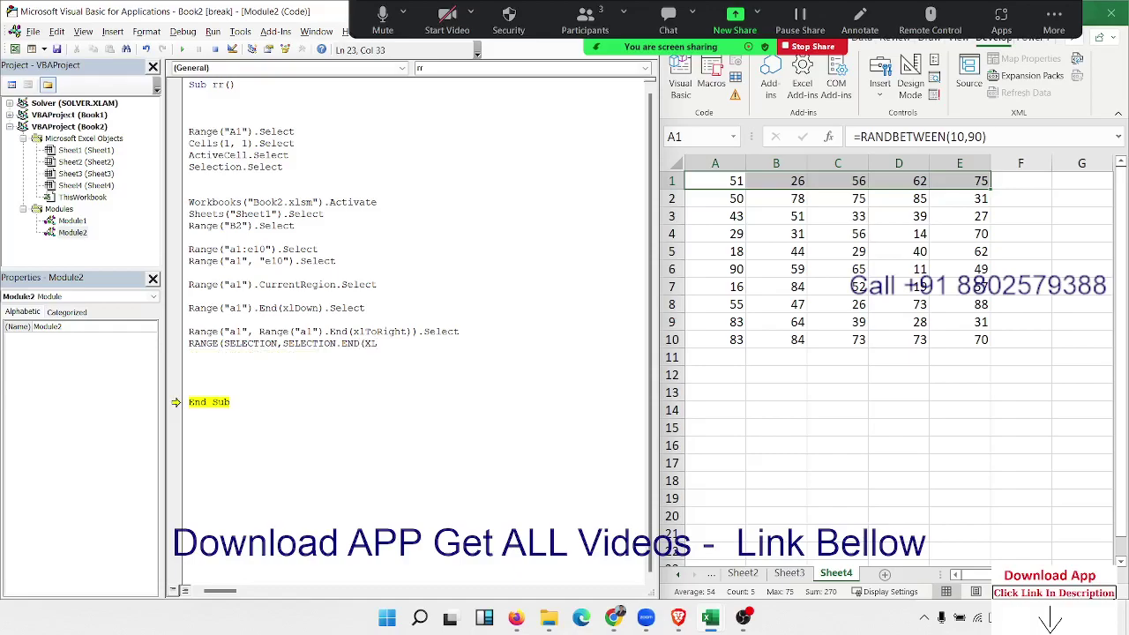
type("DOWN")
type("))")
type(".")
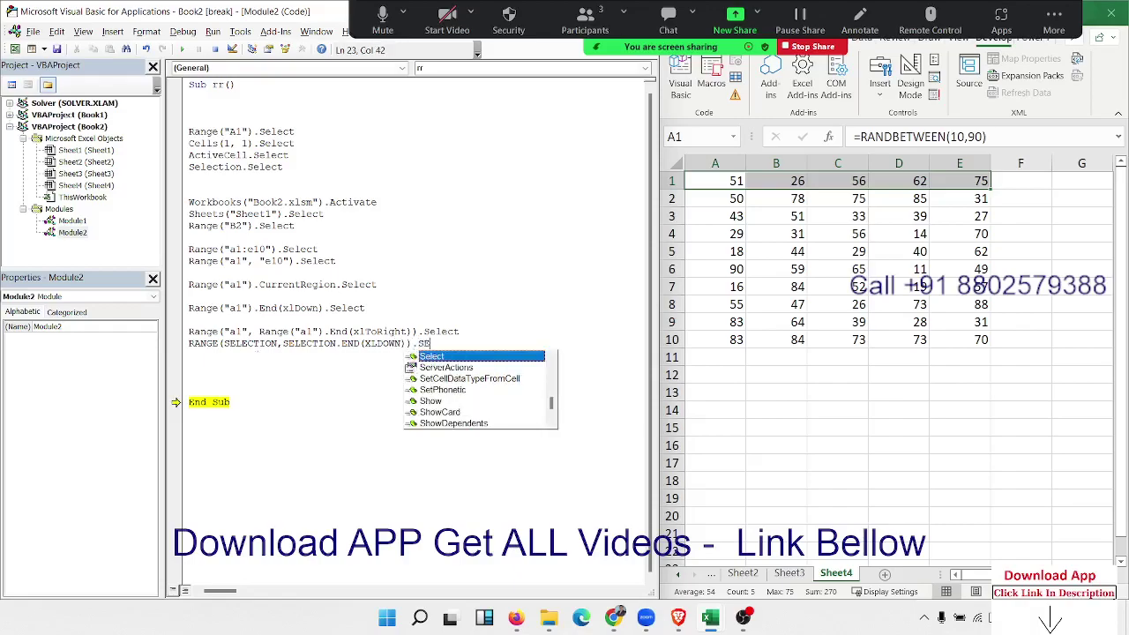
type("Select")
key("Return")
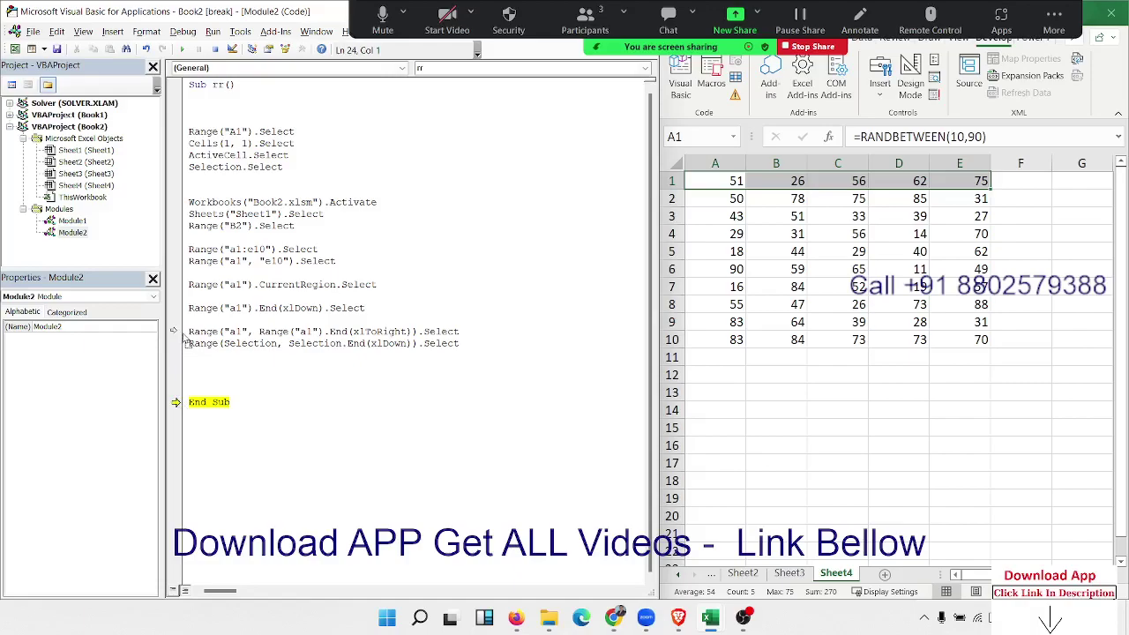
left_click_drag(176, 401, 176, 332)
key("F8")
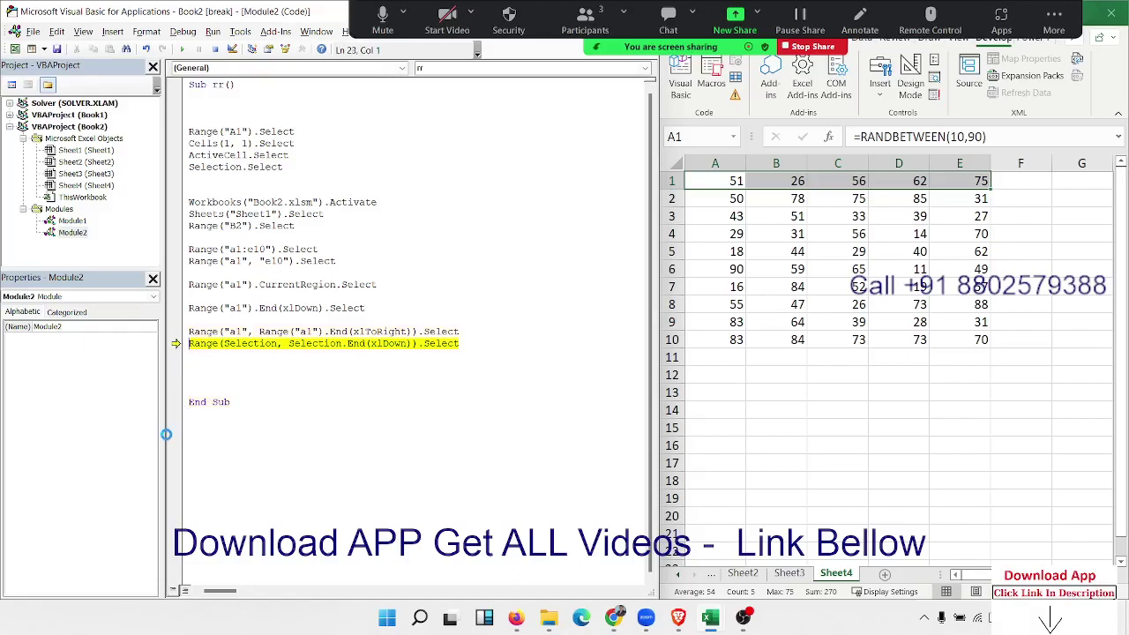
Step: Step the xlDown line to grow the selection to A1:E10, finish the macro, and highlight that line
key("F8")
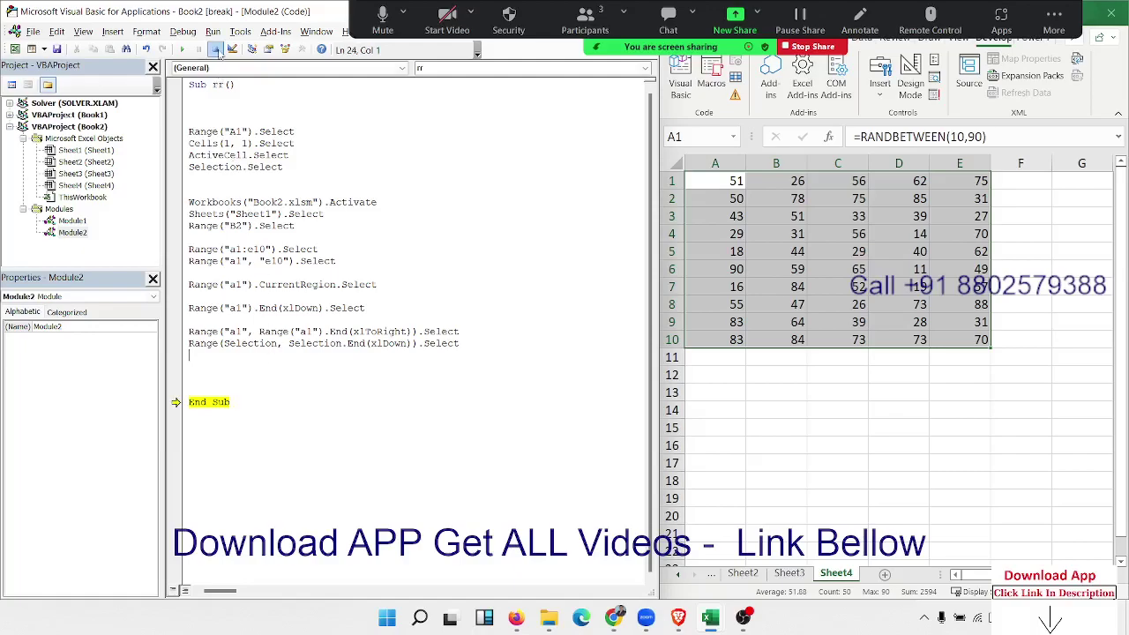
key("F8")
left_click(754, 270)
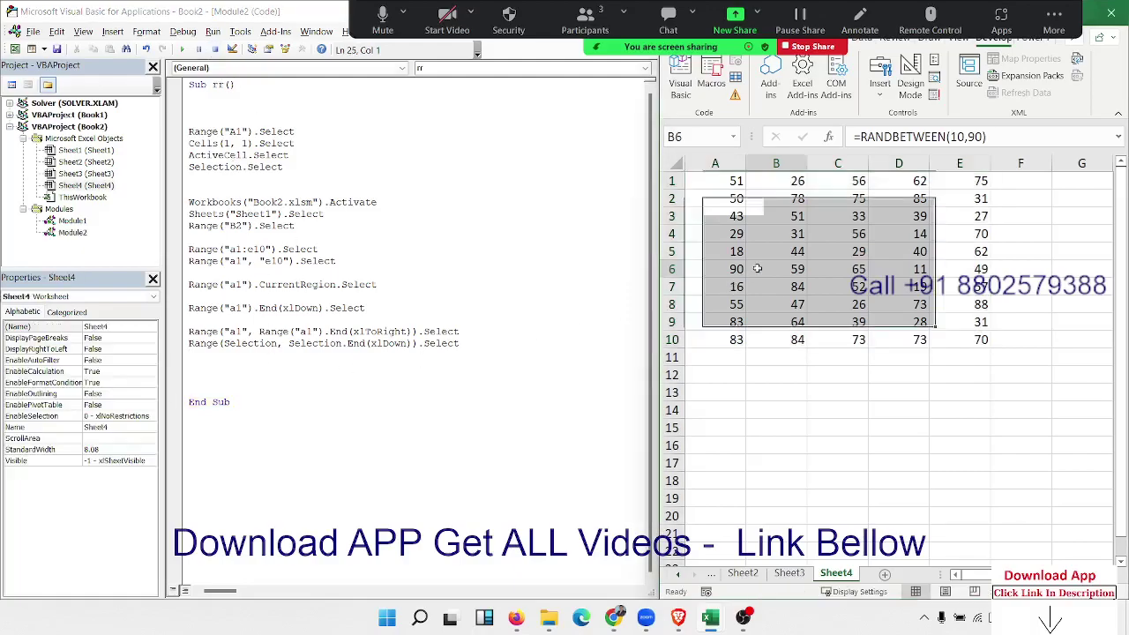
left_click_drag(378, 306, 186, 308)
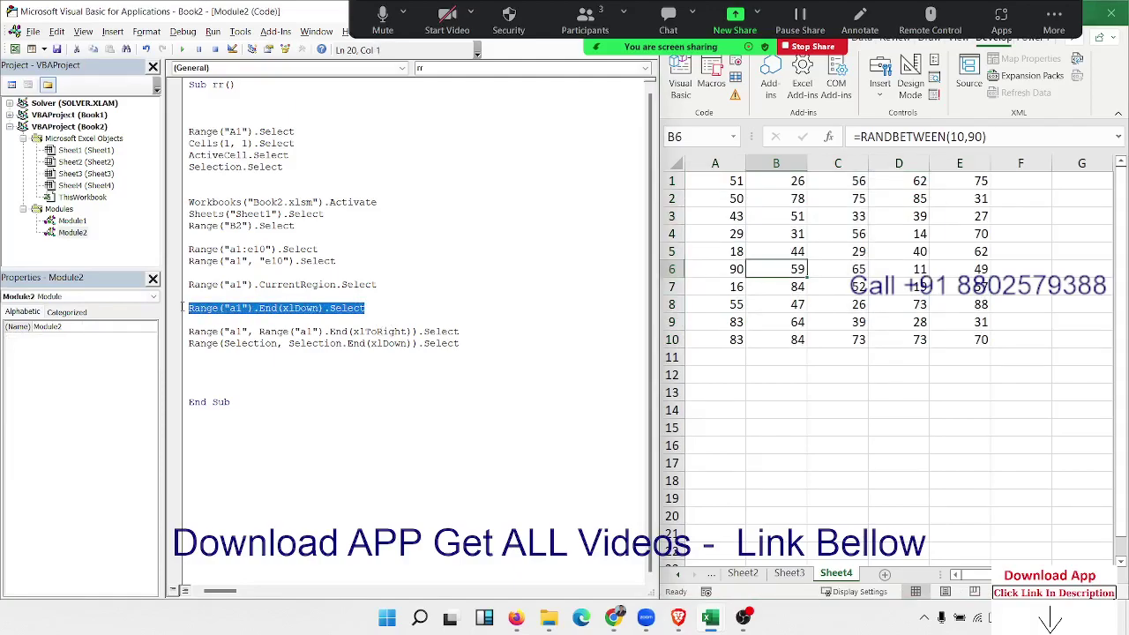
Step: Clear cells A5 and A4 on Sheet4, then retest Ctrl+Down jumps through column A's blocks
left_click(720, 180)
key("ctrl+Down")
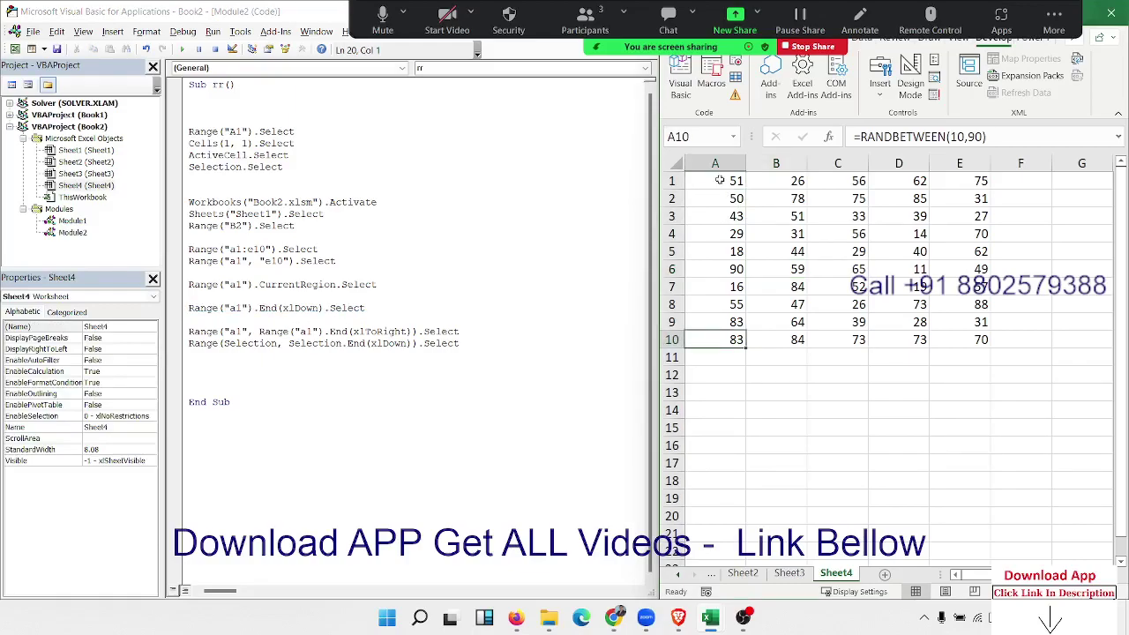
left_click(720, 179)
key("Down")
key("Down")
key("Down")
key("Down")
key("Down")
key("Down")
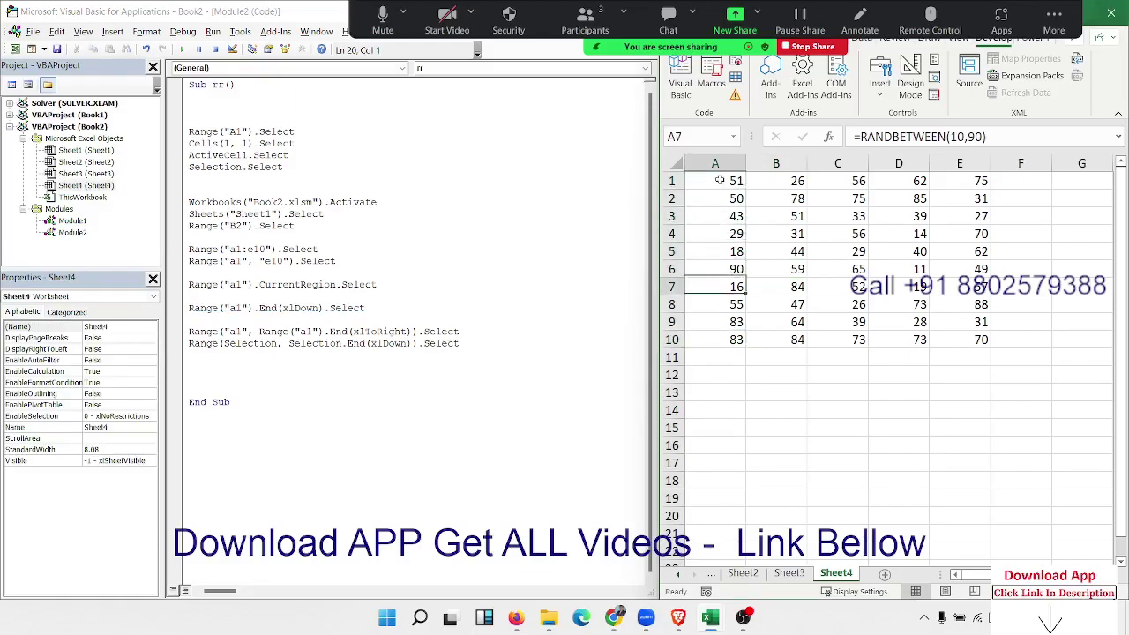
key("Up")
key("Up")
key("Delete")
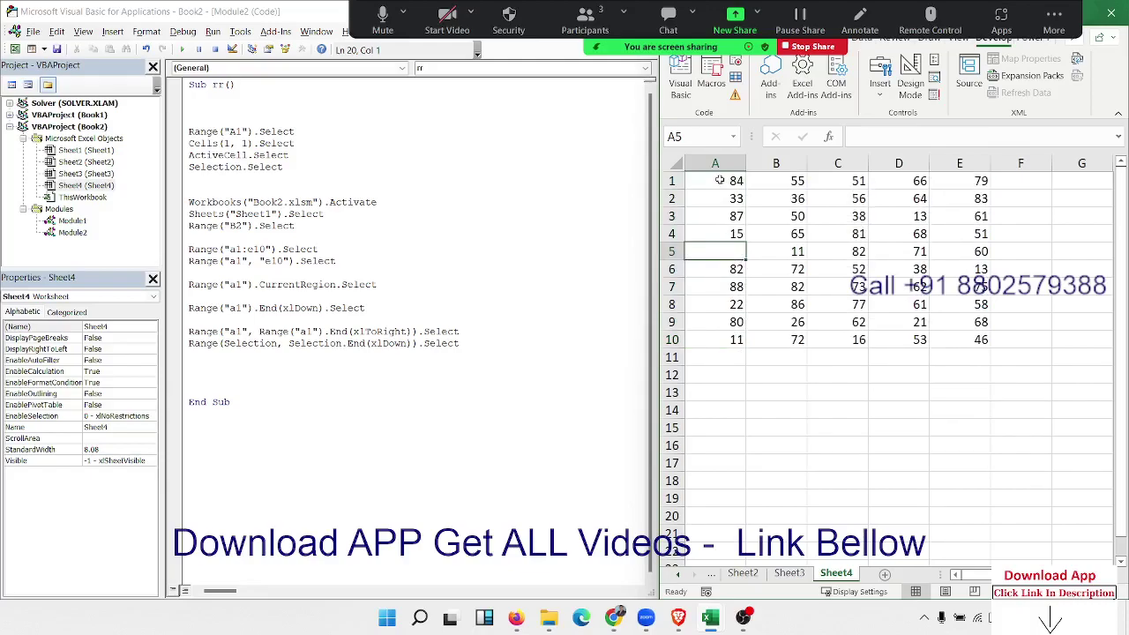
key("Up")
key("Delete")
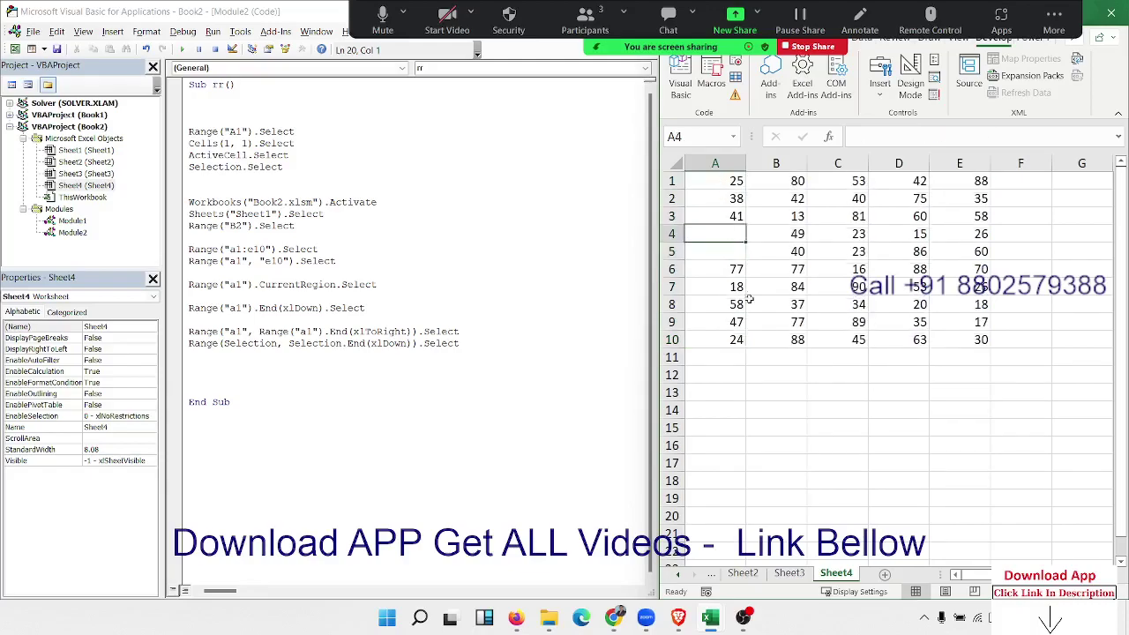
left_click(737, 338)
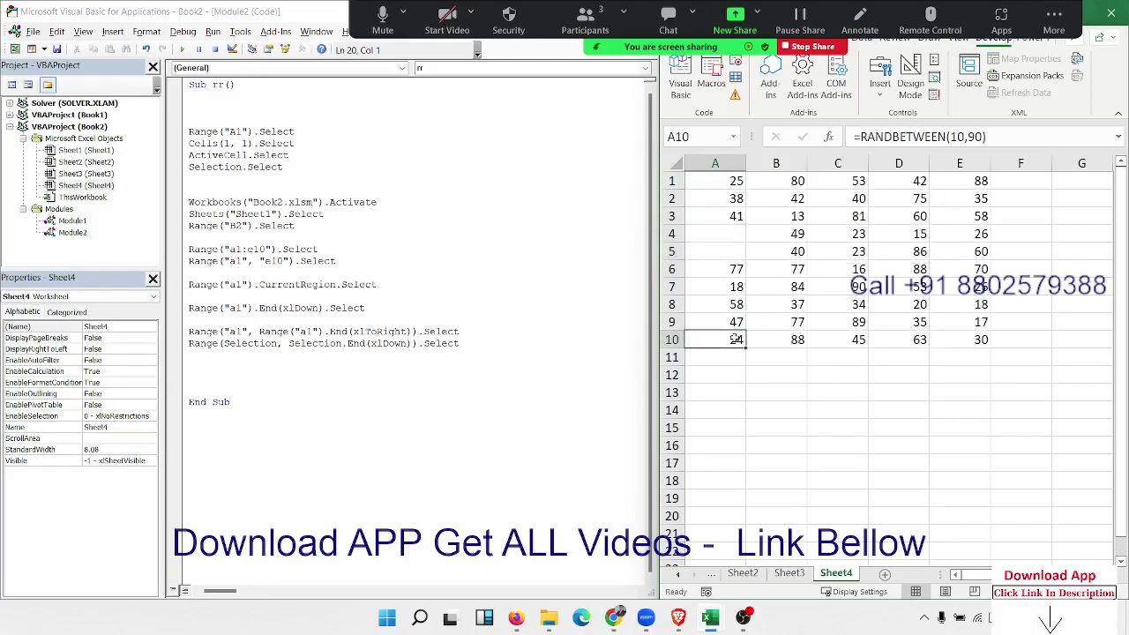
left_click(729, 176)
key("ctrl+Down")
key("ctrl+Down")
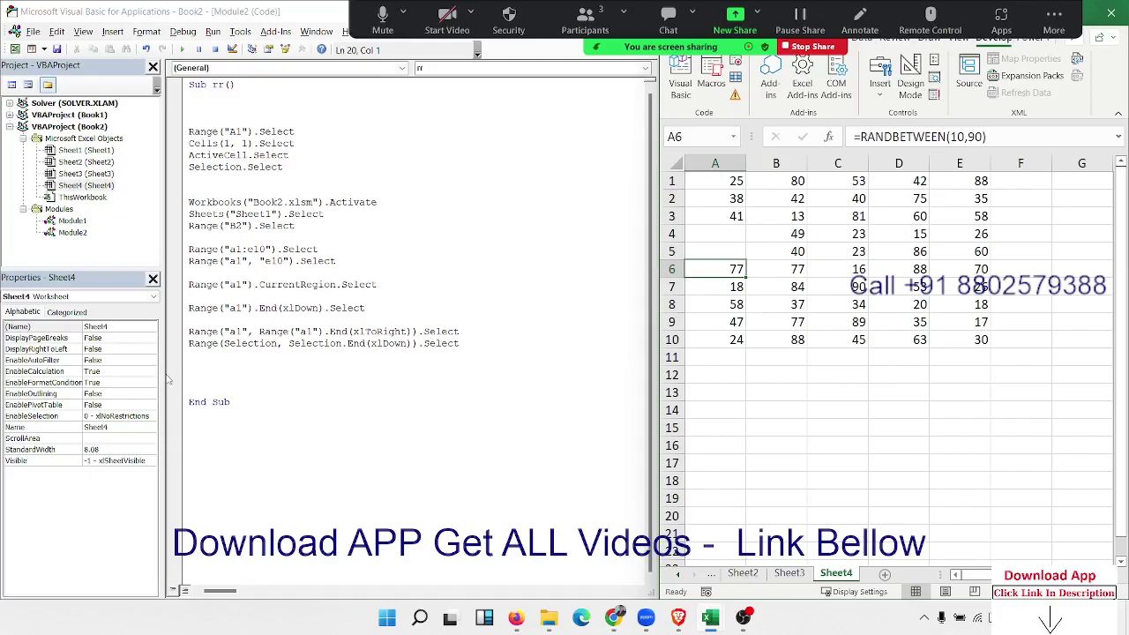
left_click(213, 366)
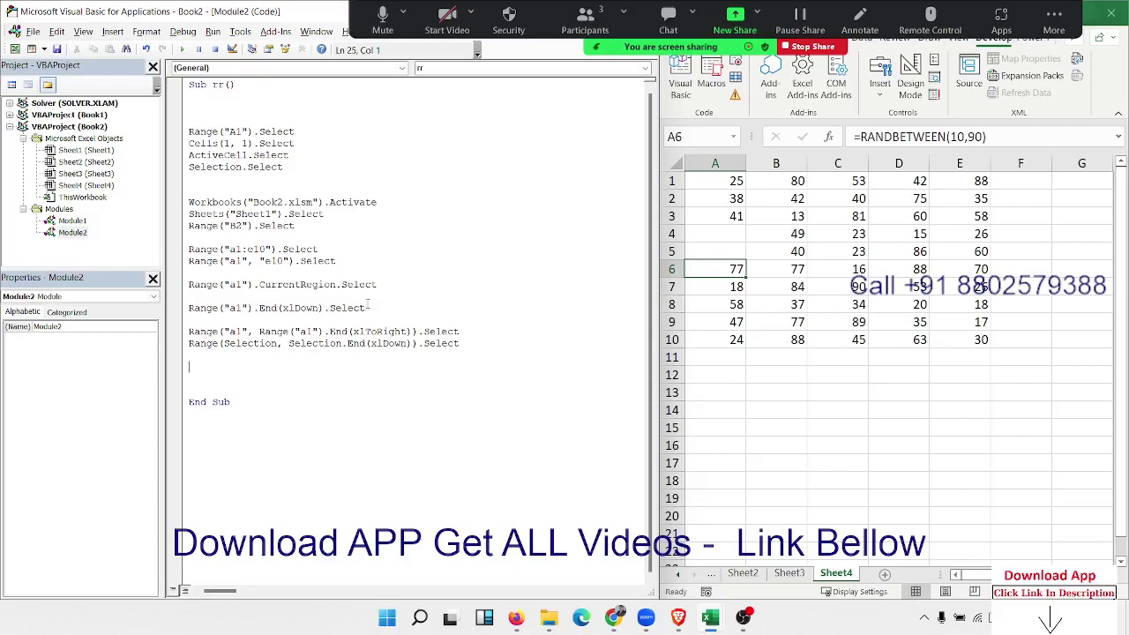
Step: Enter the line Range("a65000").End(xlUp).Select before End Sub in rr
type("R")
type("ANGE(")
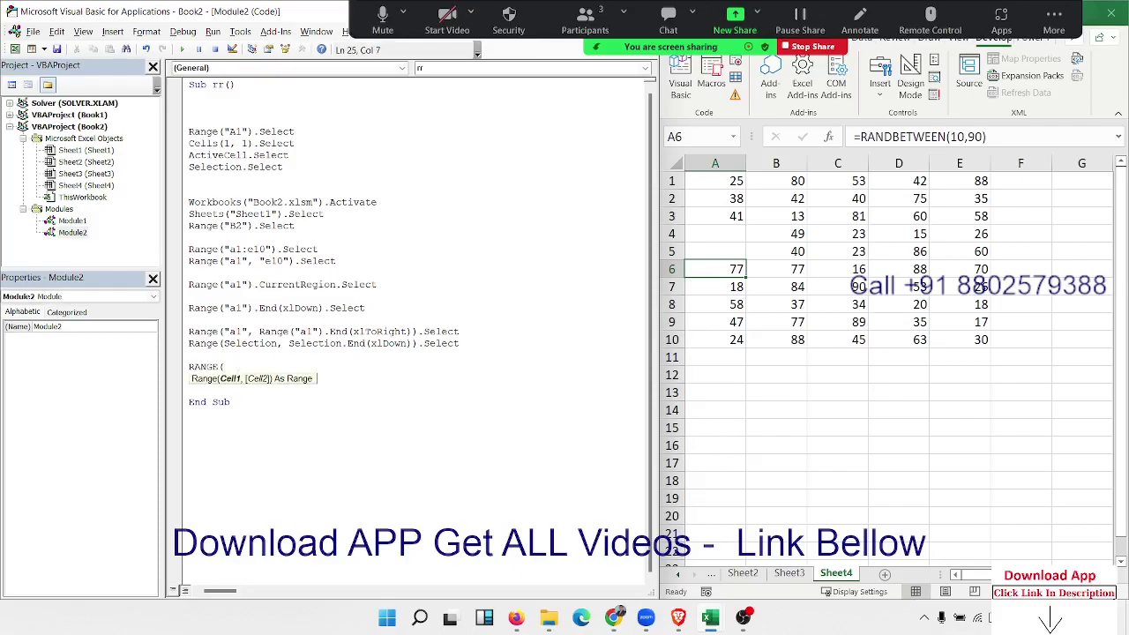
type("\"a65000")
type(")")
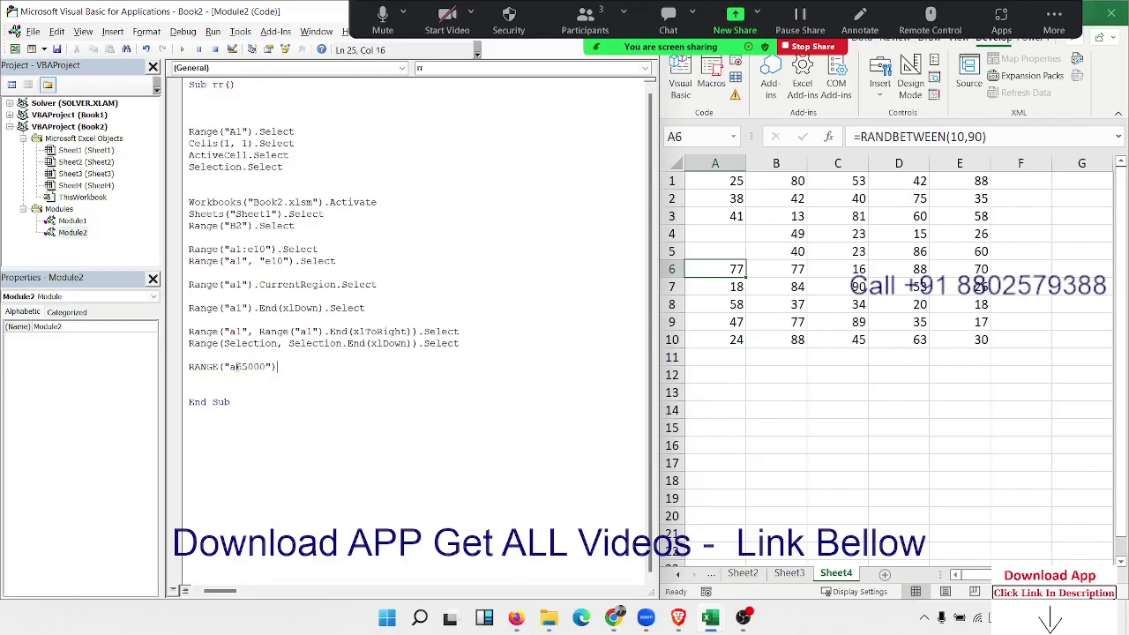
type("END(")
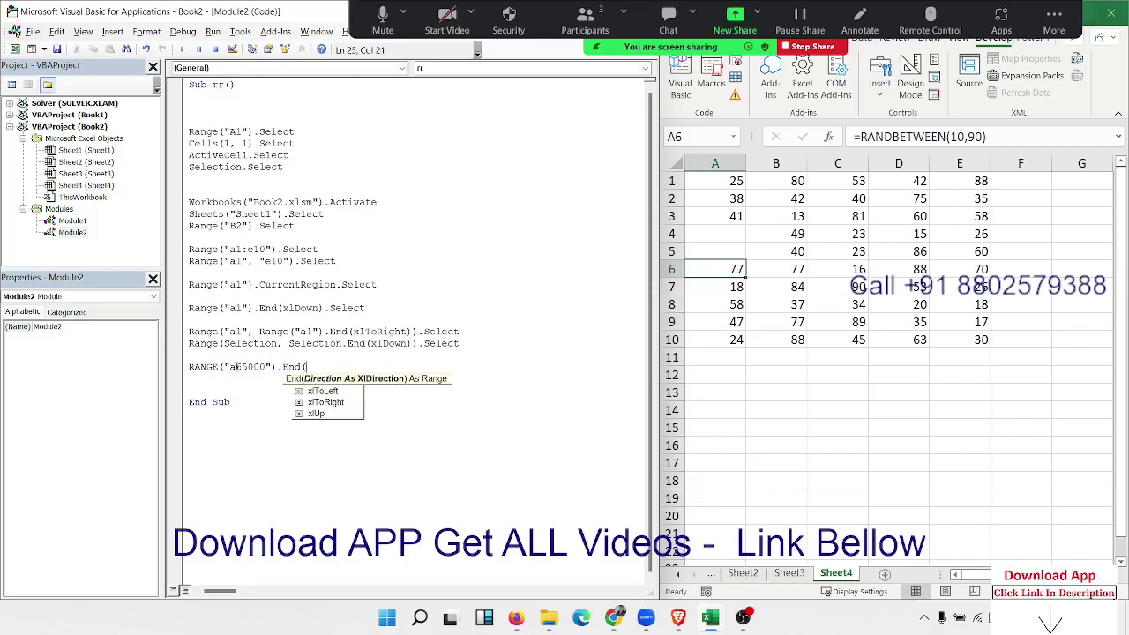
type("xlUp")
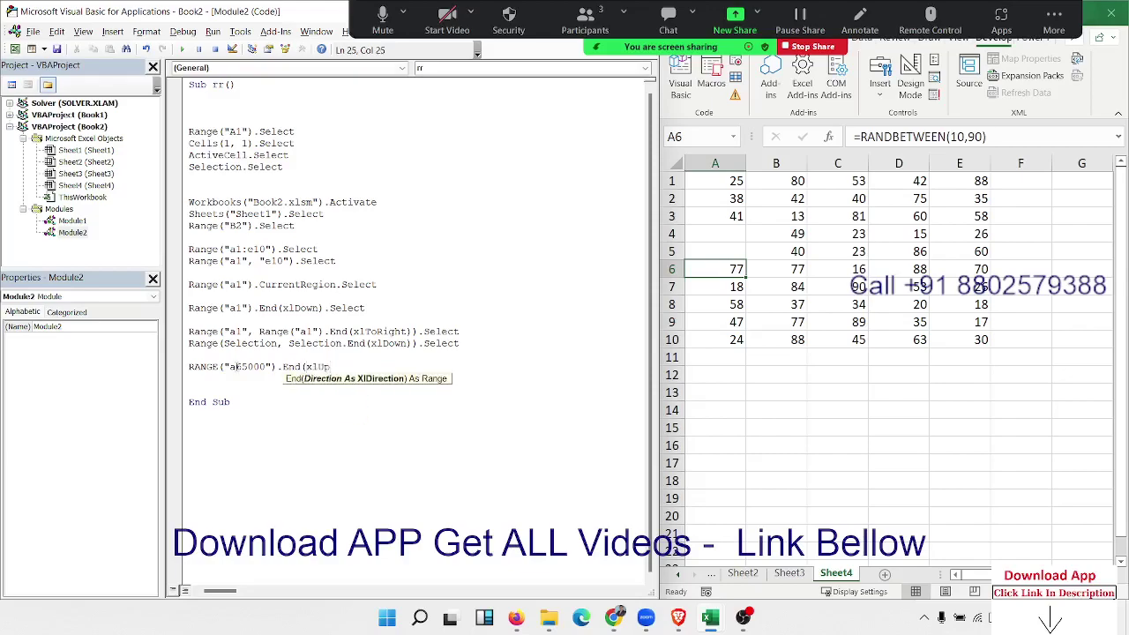
type(").Select")
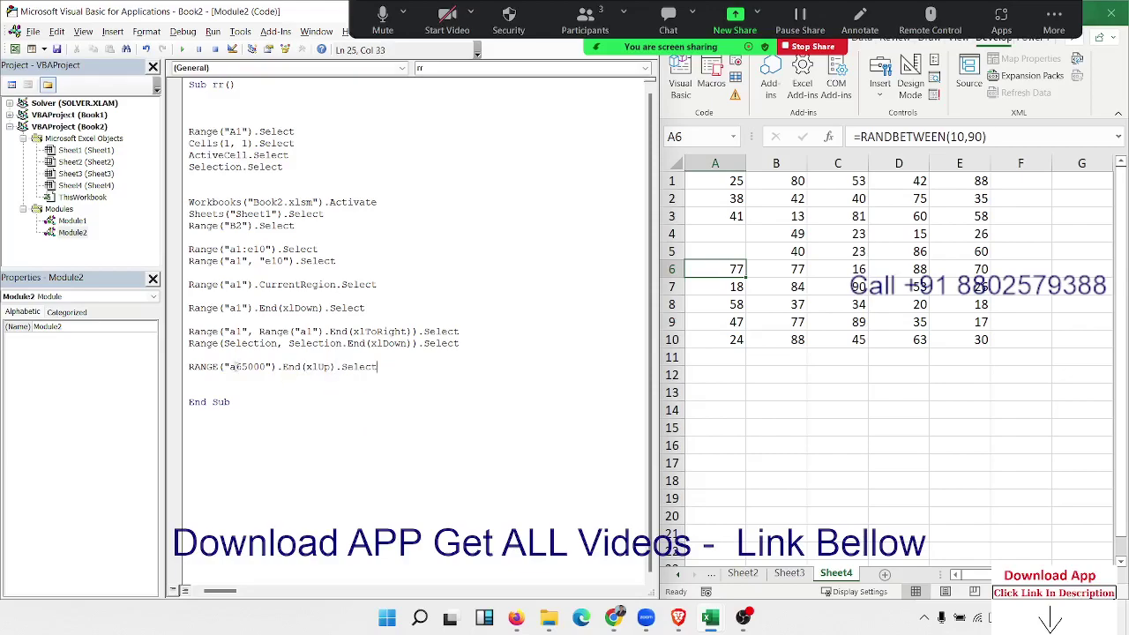
key("Return")
left_click(711, 135)
Step: In Excel, confirm Ctrl+Up from A65000 lands on A10, then try Ctrl+Right from F1
type("A650")
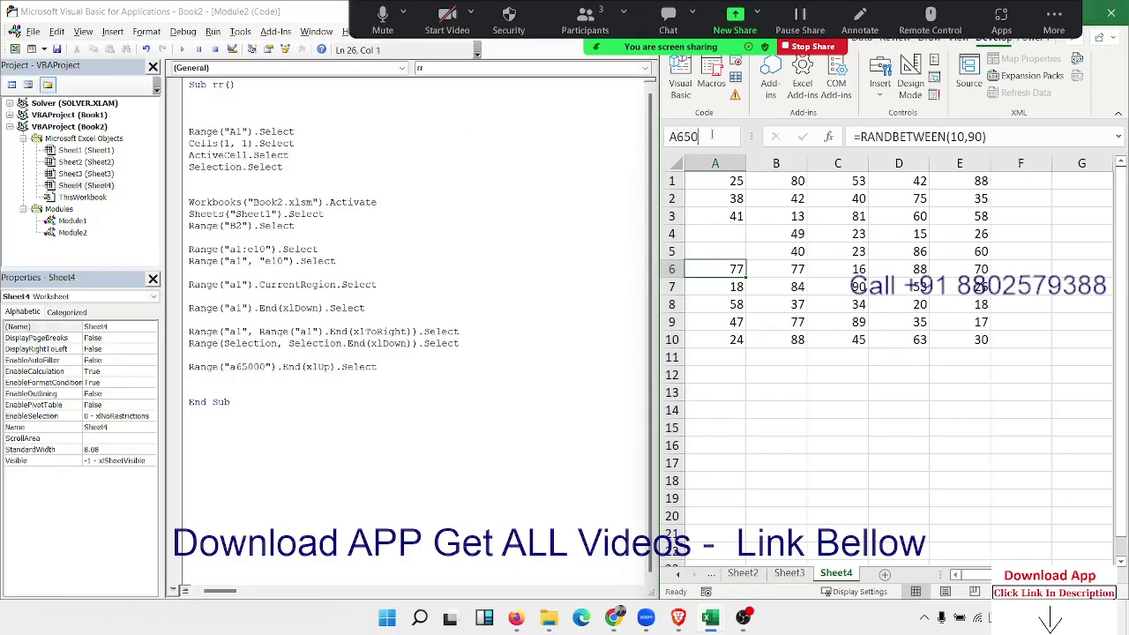
type("00")
key("Escape")
key("Return")
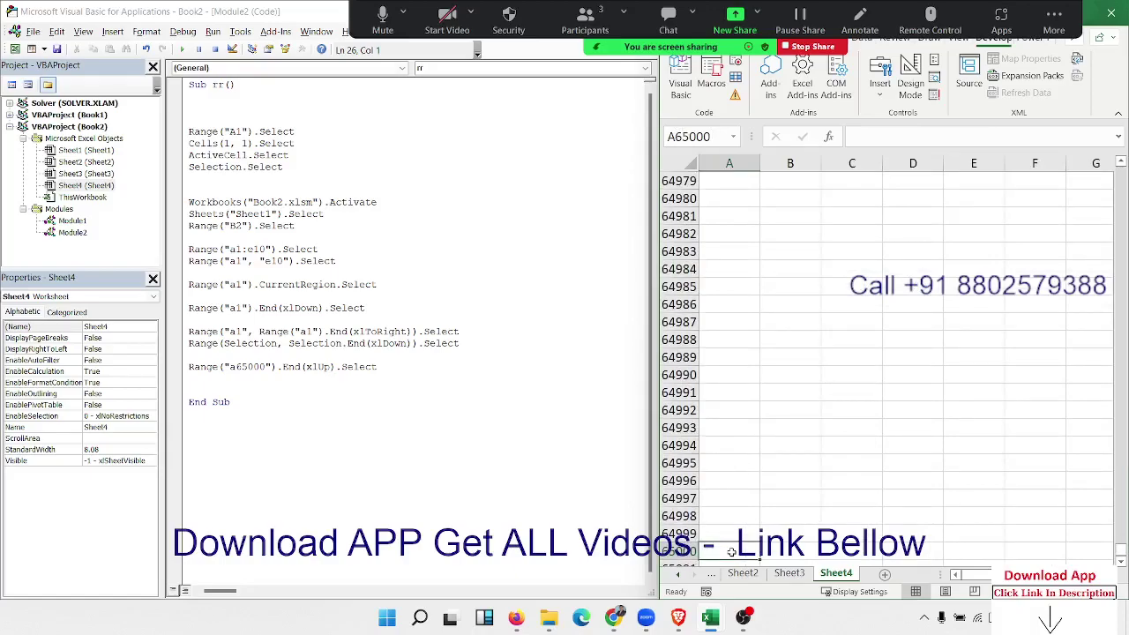
key("ctrl+Up")
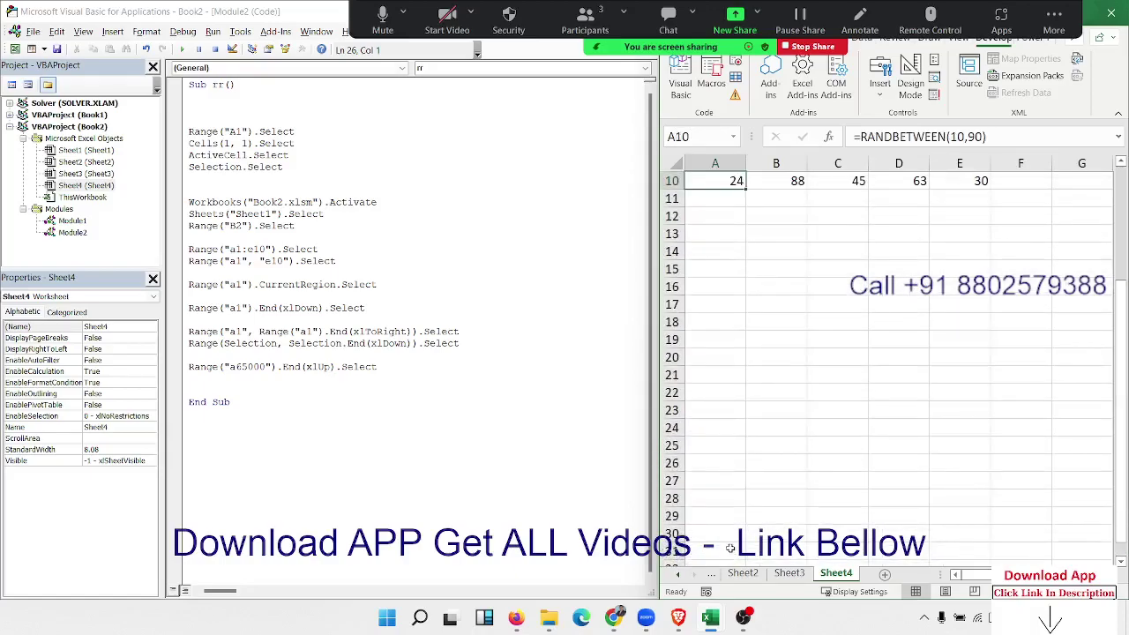
scroll(749, 441, "up", 3)
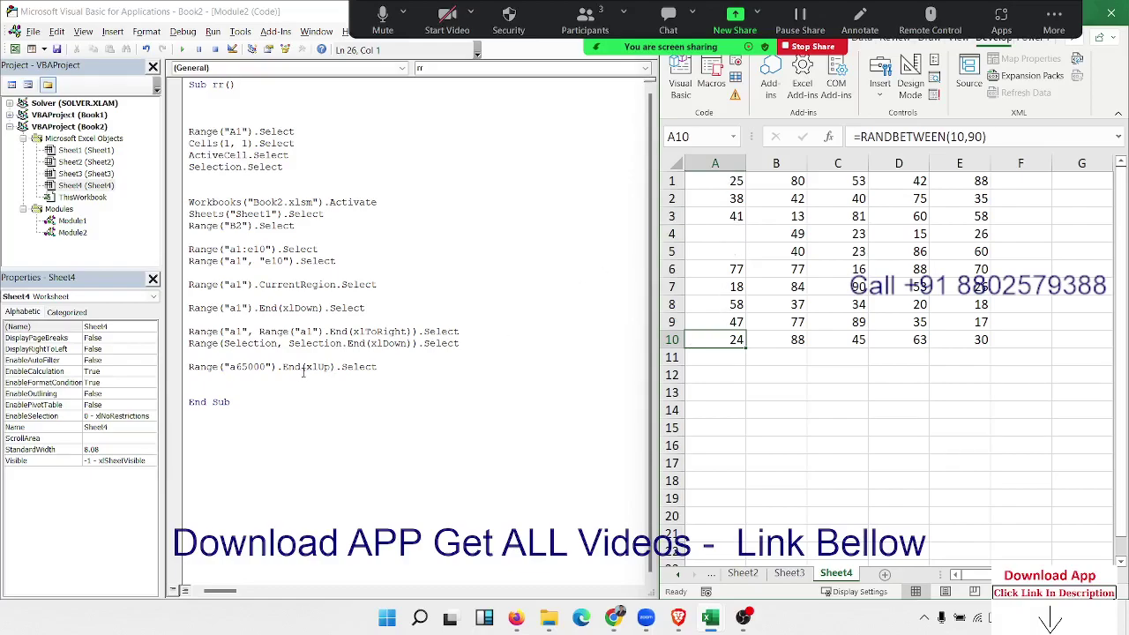
left_click(976, 182)
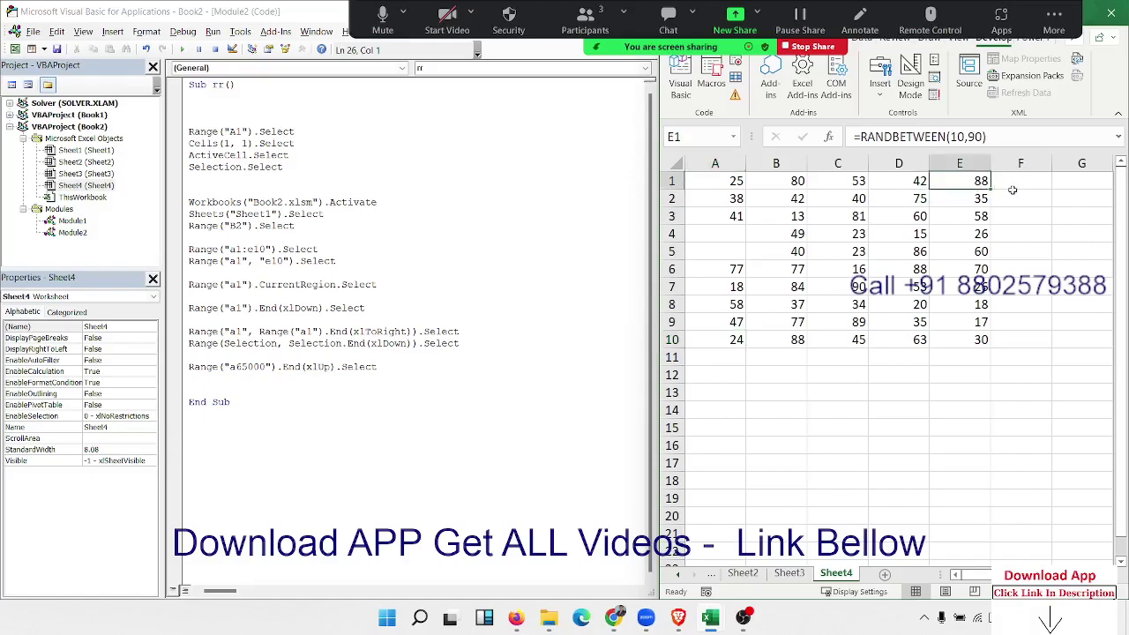
left_click(1015, 190)
key("ctrl+Right")
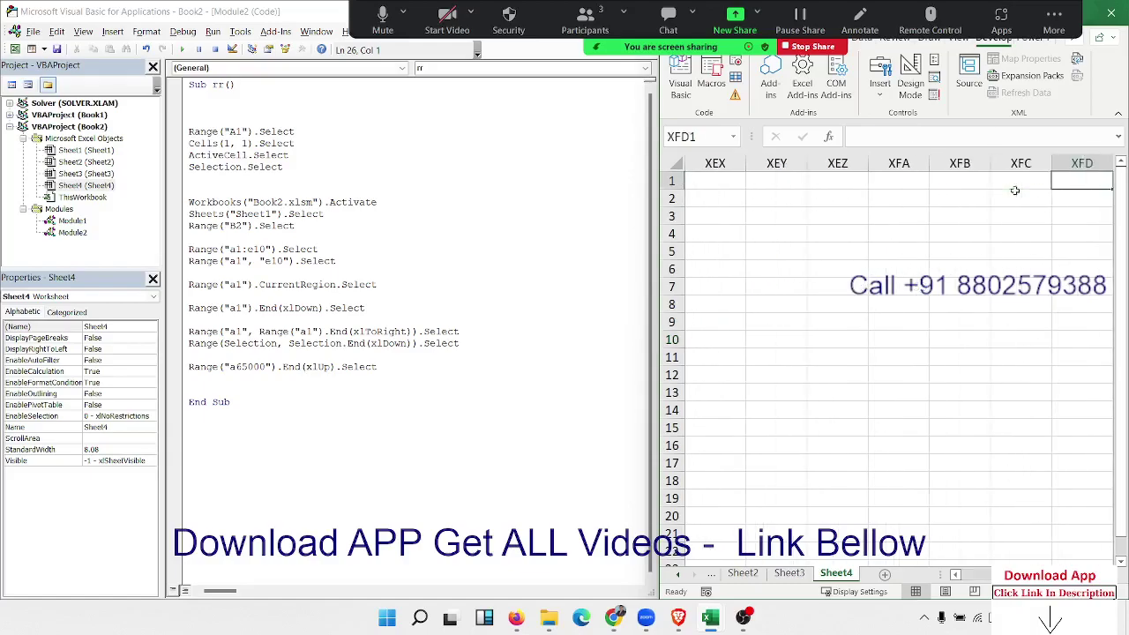
Step: Start a new macro line below the xlUp line with Range("xfd1").End(
left_click(235, 377)
key("Return")
type("R")
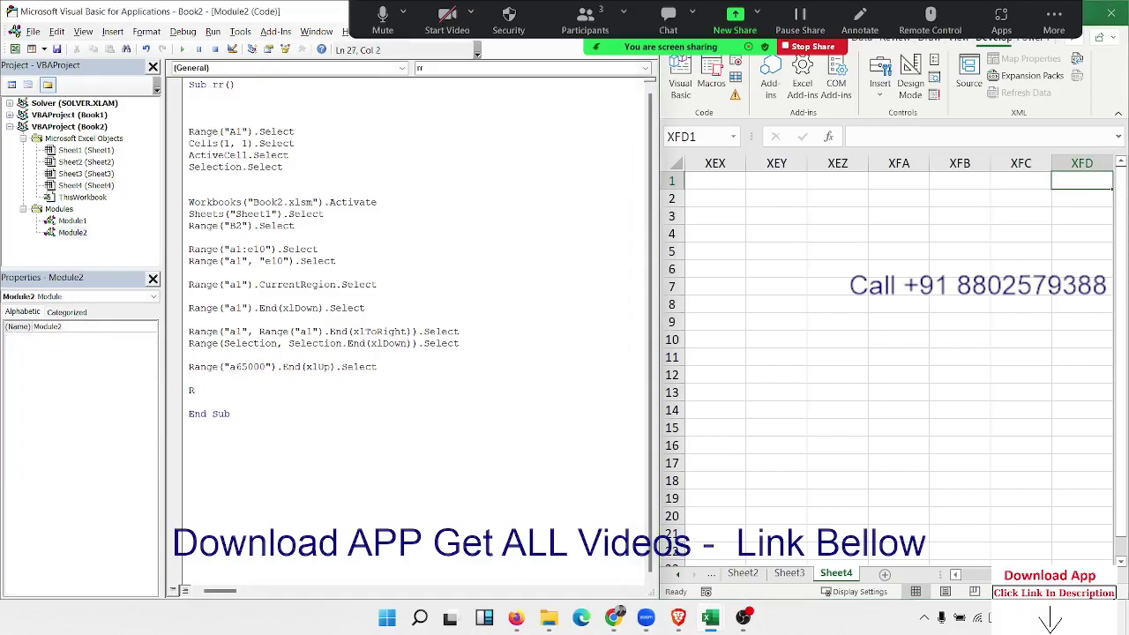
type("ANGE(")
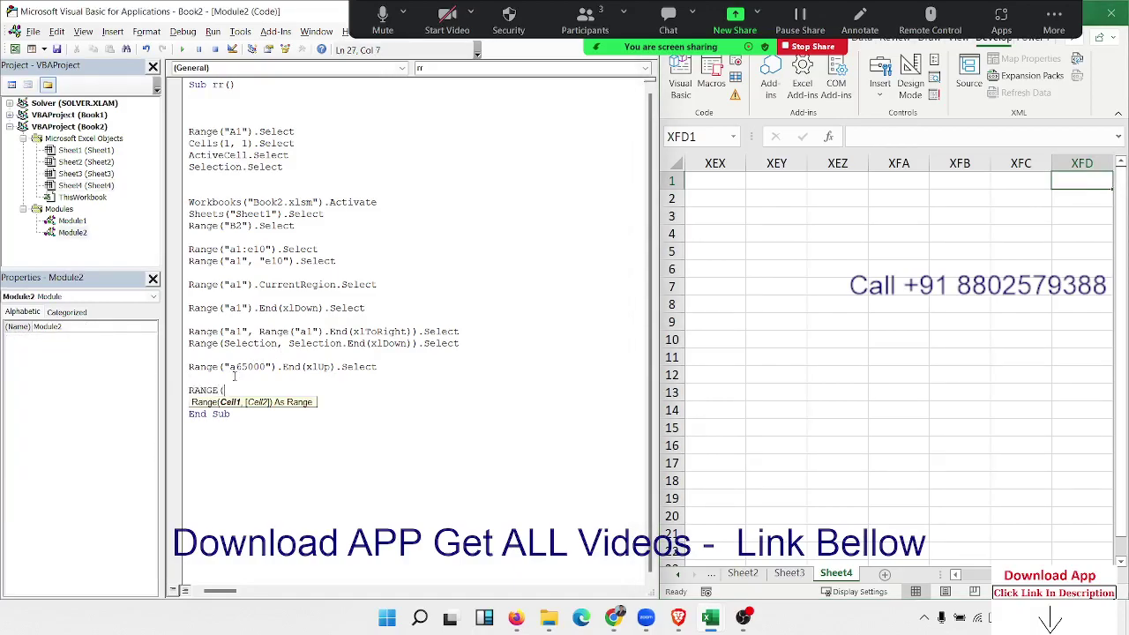
type("\"")
type("xfd1")
type("\").E")
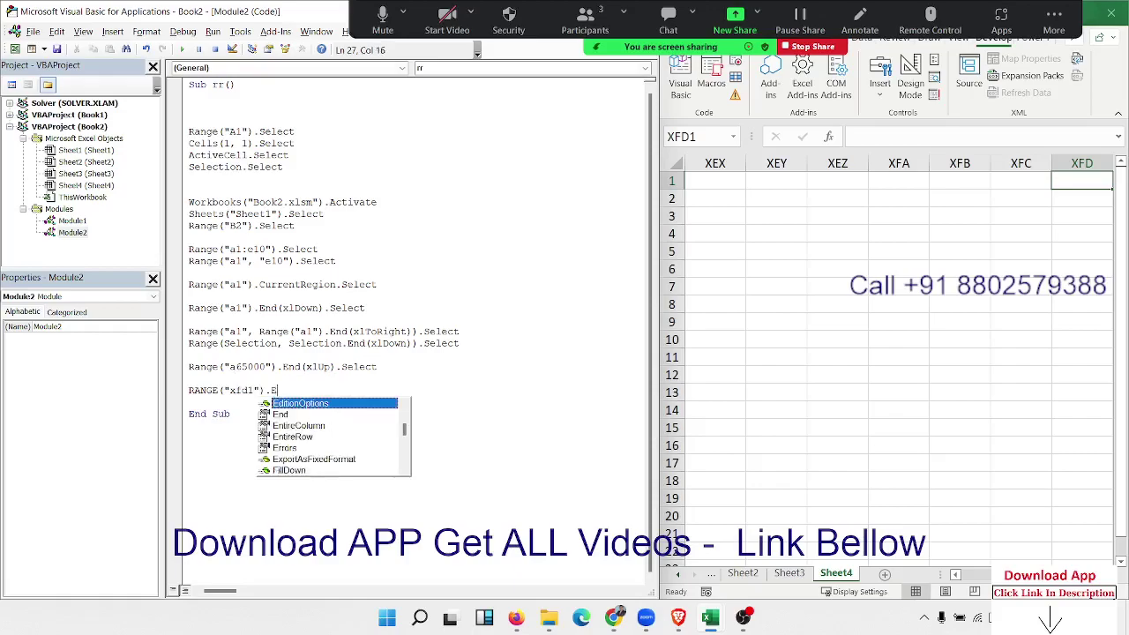
type("nd(")
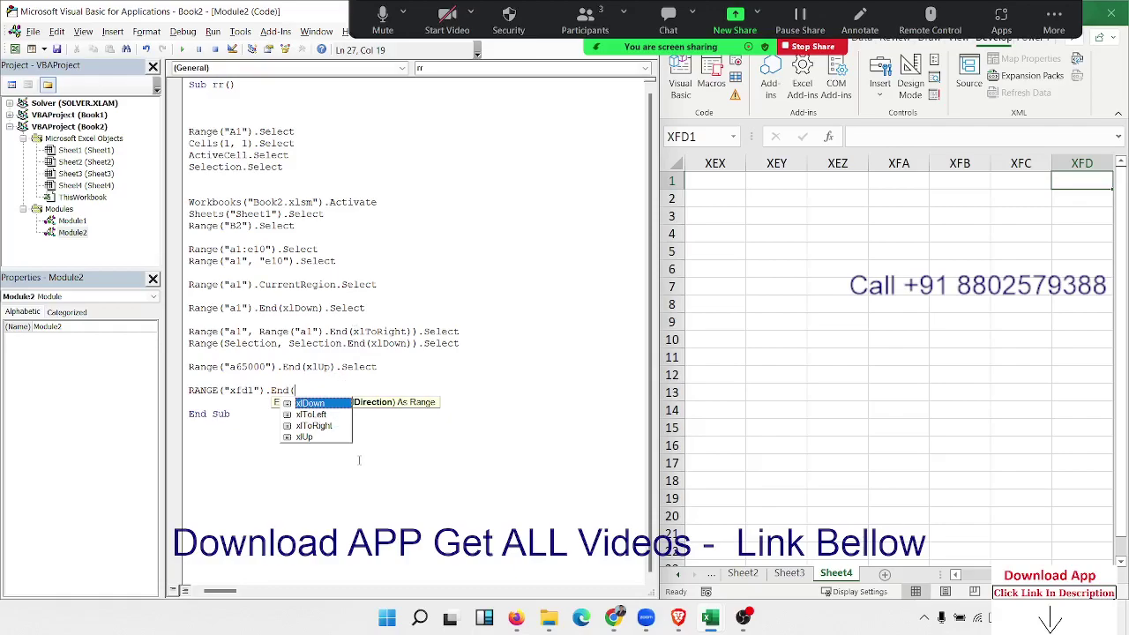
Step: Complete the line as Range("xfd1").End(xlToLeft).Select using the IntelliSense suggestion
key("Down")
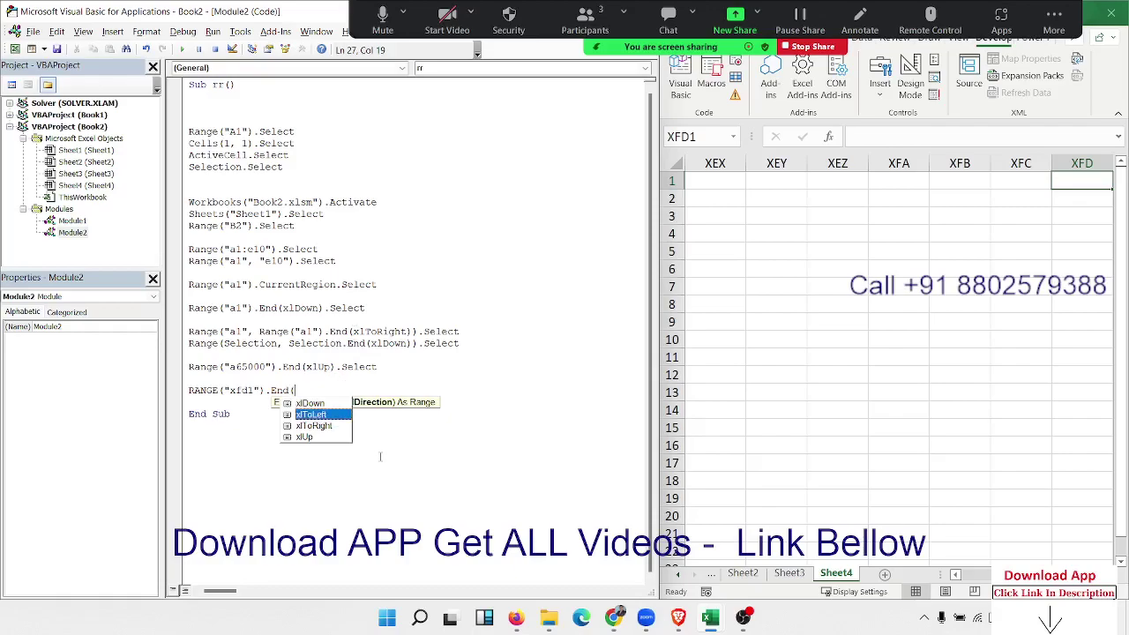
key("Tab")
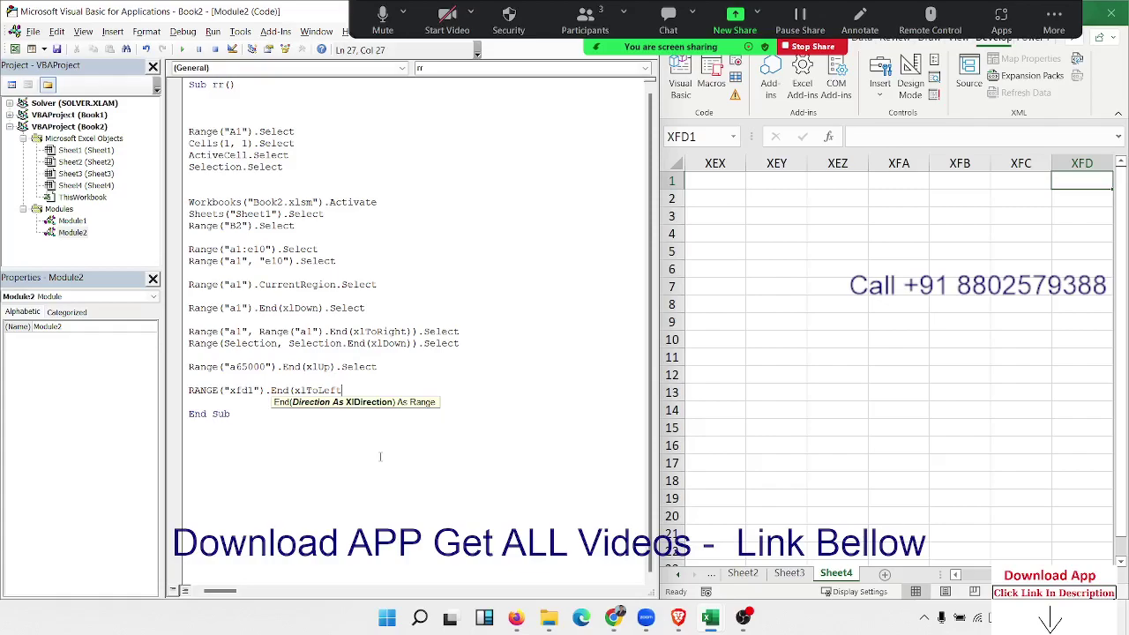
type(")")
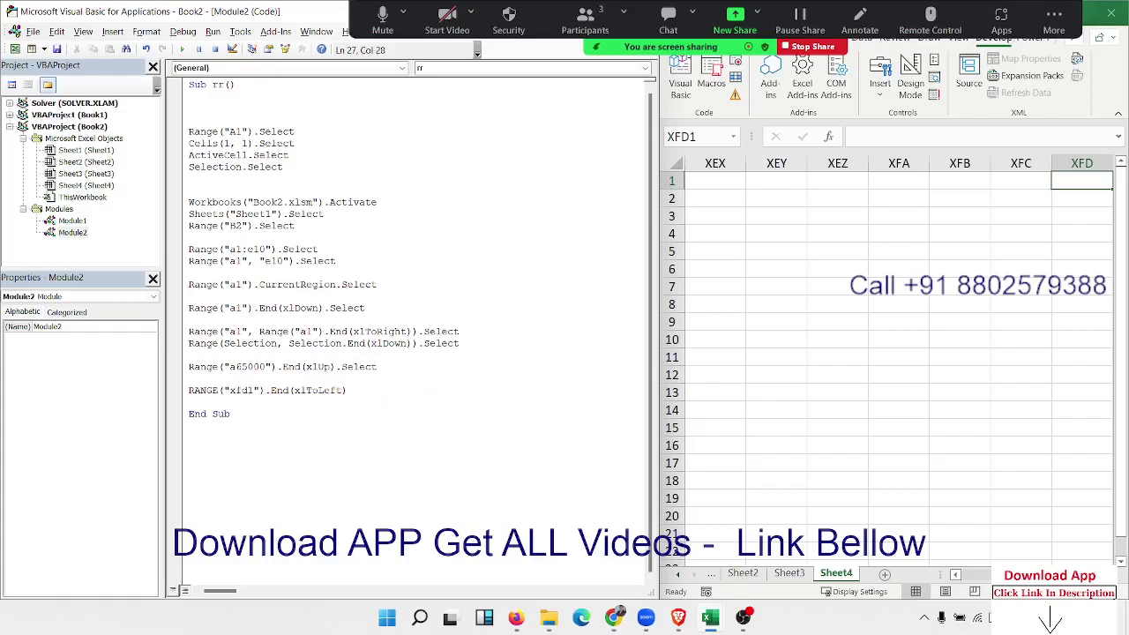
type(".Select")
Step: Test in Excel that Ctrl+Left from XFD1 lands on E1, row 1's last filled cell
left_click(455, 446)
left_click(1085, 182)
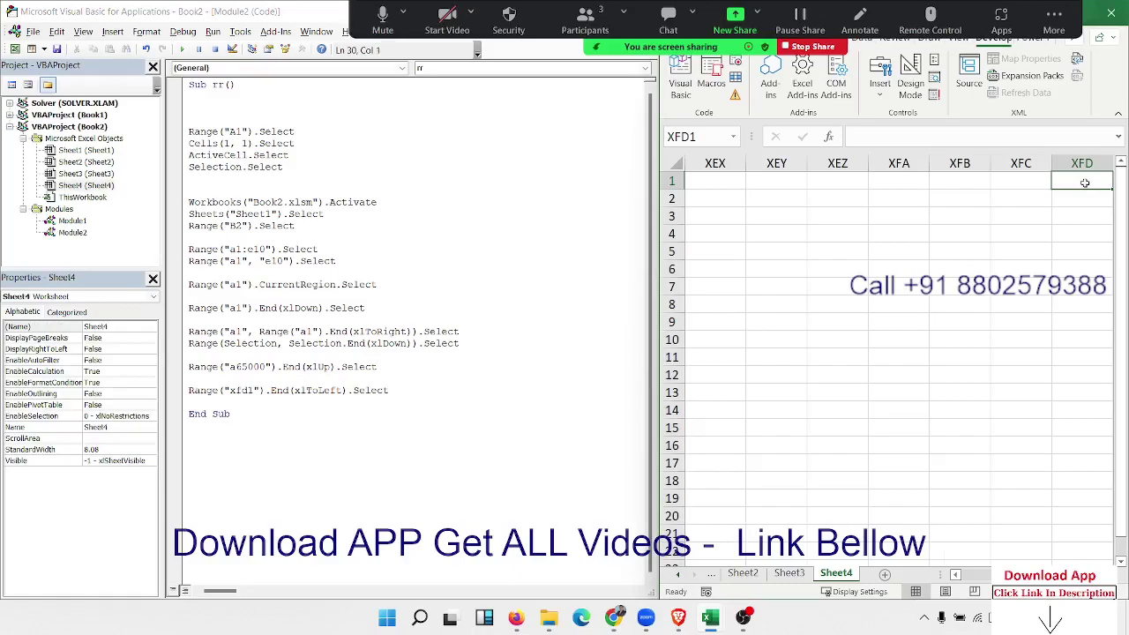
key("ctrl+Left")
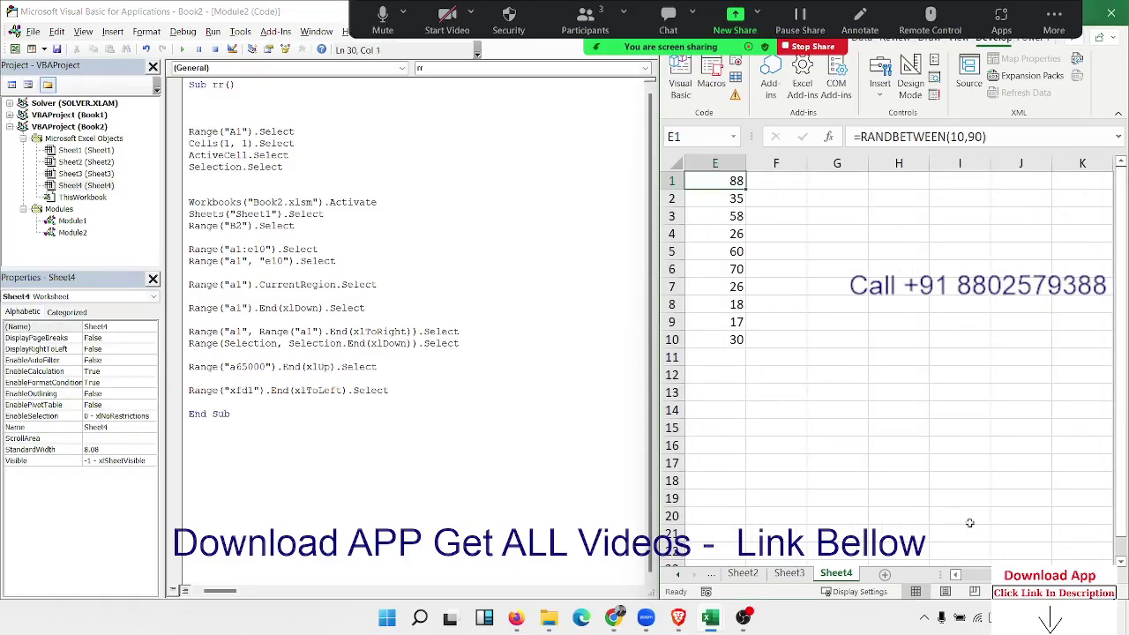
left_click_drag(1032, 574, 970, 574)
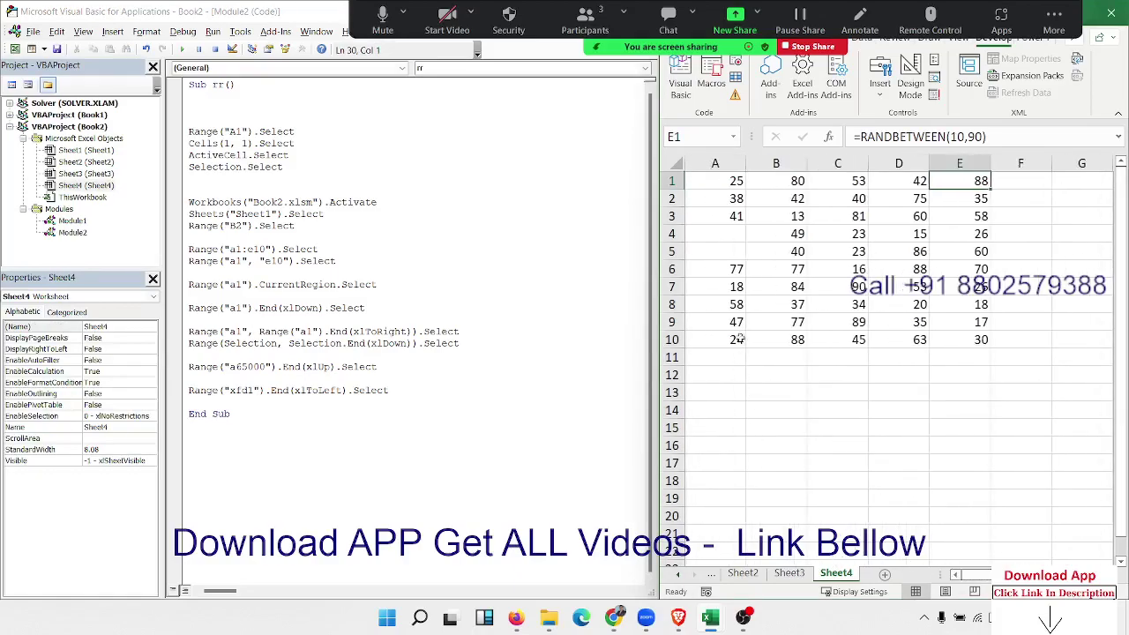
Step: Add the line R = Range("a65000").End(xlUp).Row below the xlToLeft line
left_click(427, 388)
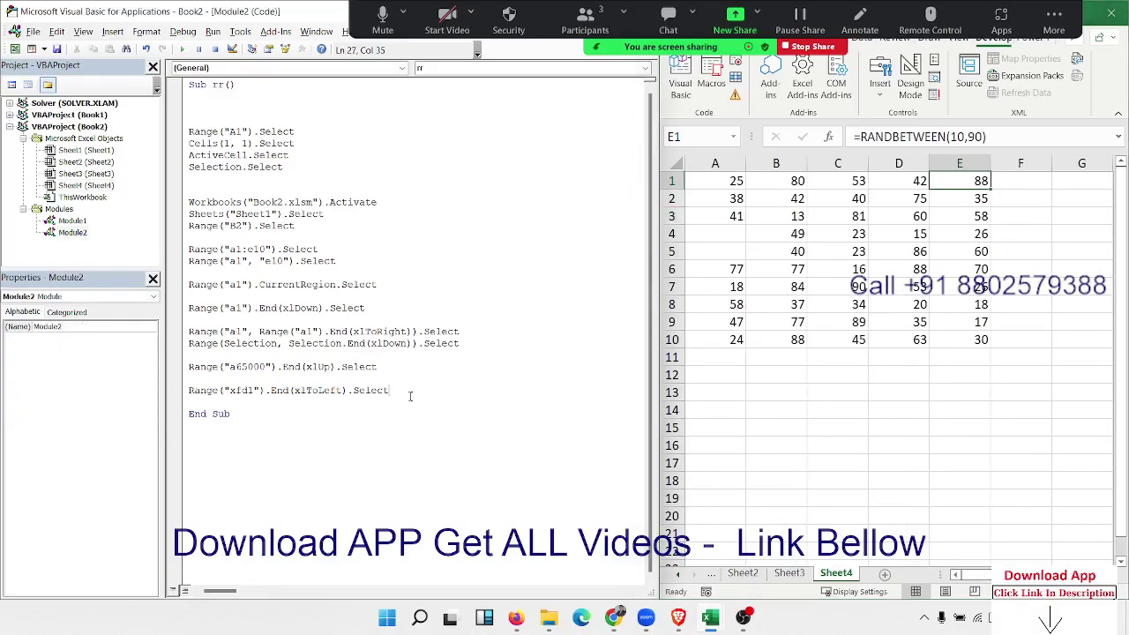
key("Return")
key("Return")
type("R=RANGE")
type("(\"a")
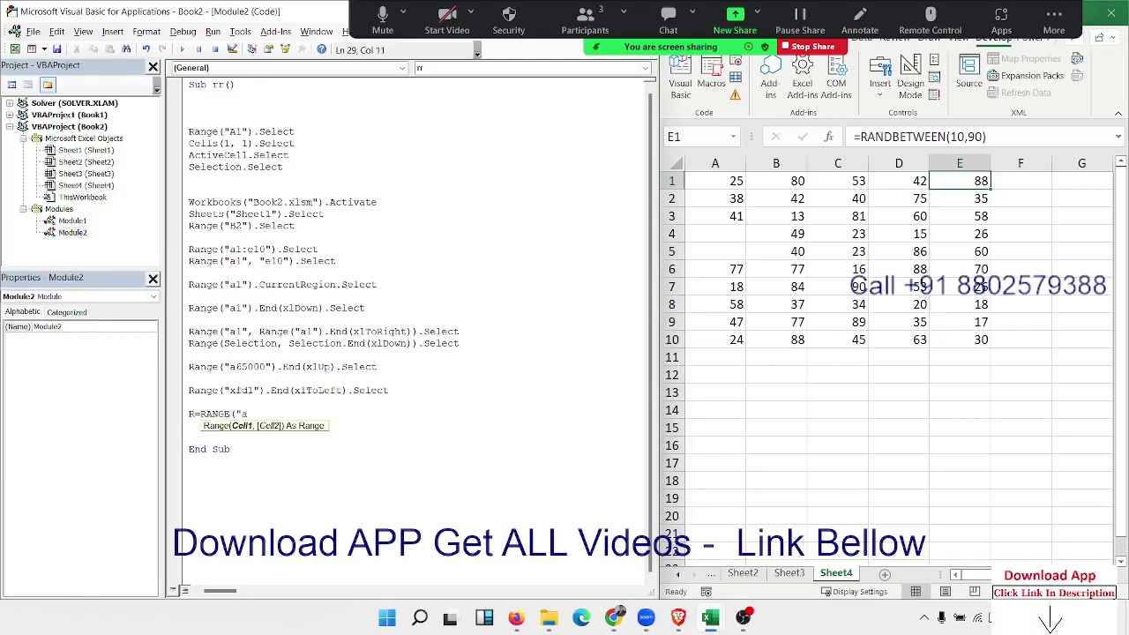
type("65000\")")
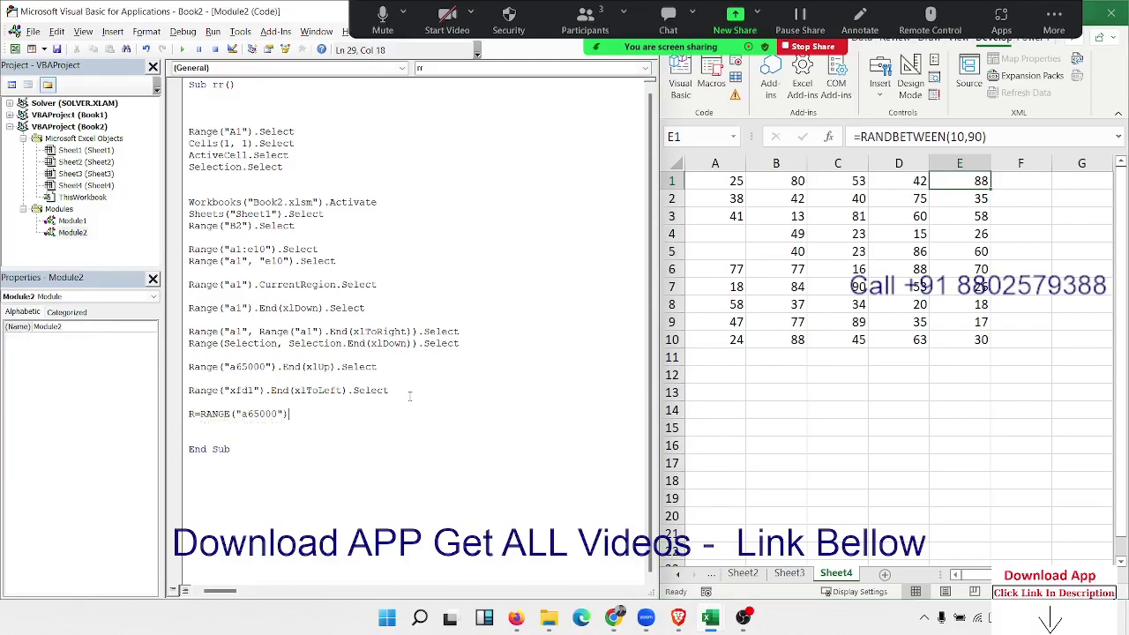
type(".END(")
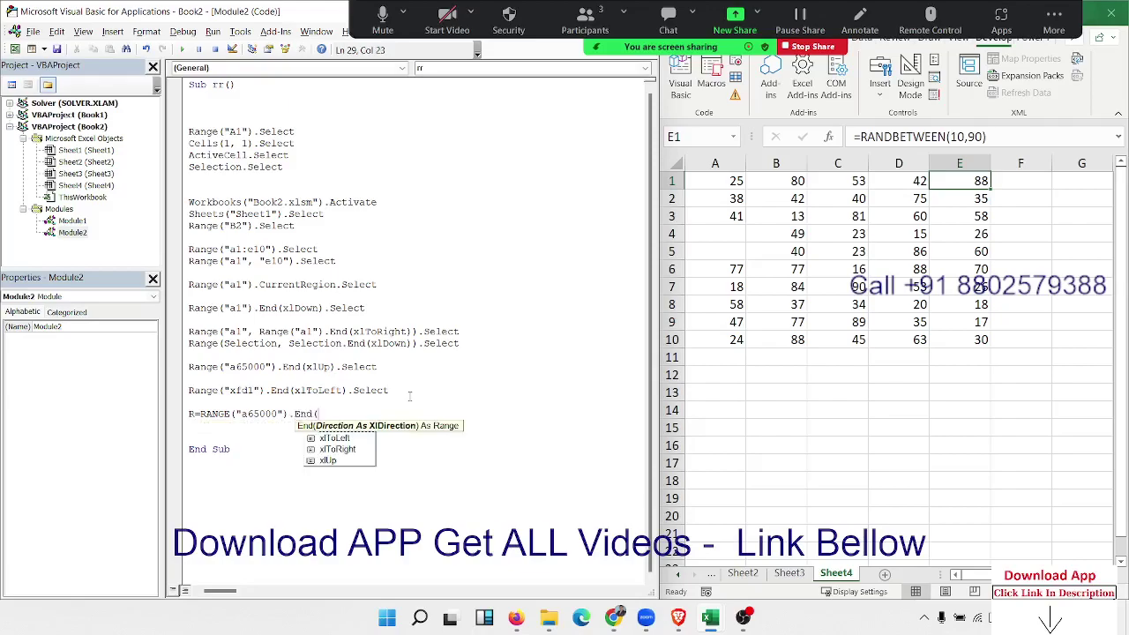
type("xlUp")
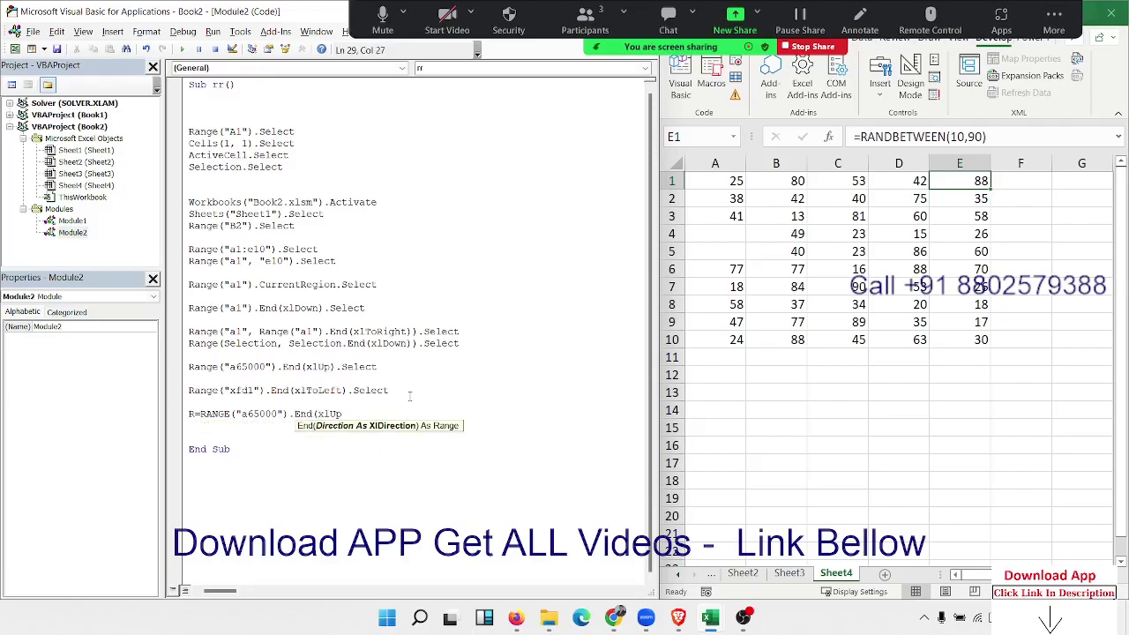
type(").Row")
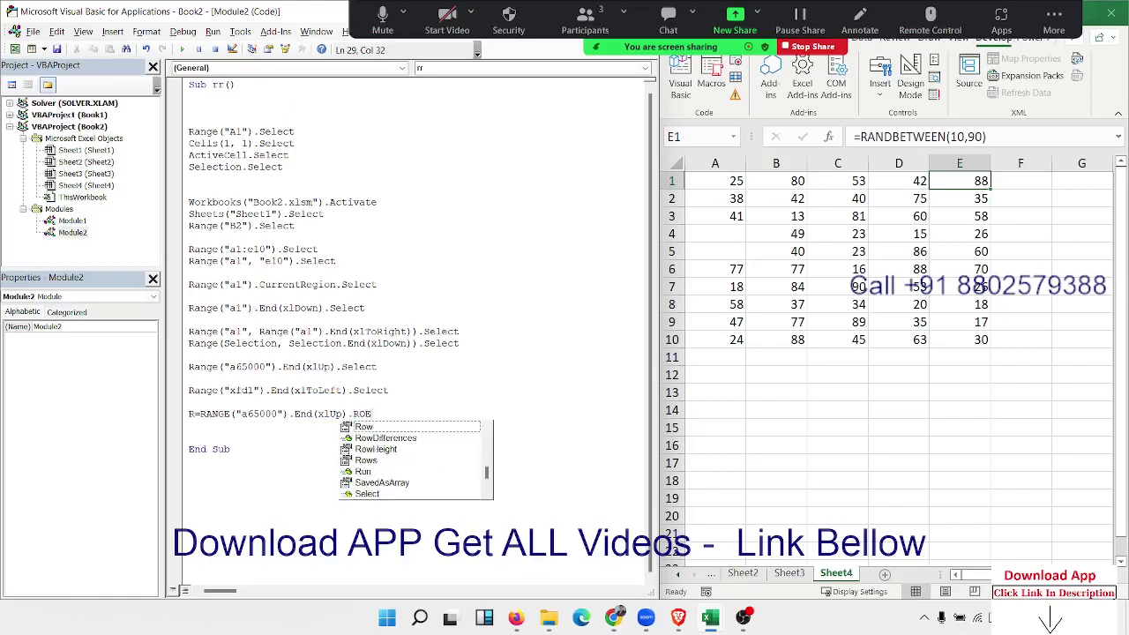
key("Return")
Step: Add C = Range("XFD1").End(xlToRight).Column, leaving blank lines before End Sub
type("C")
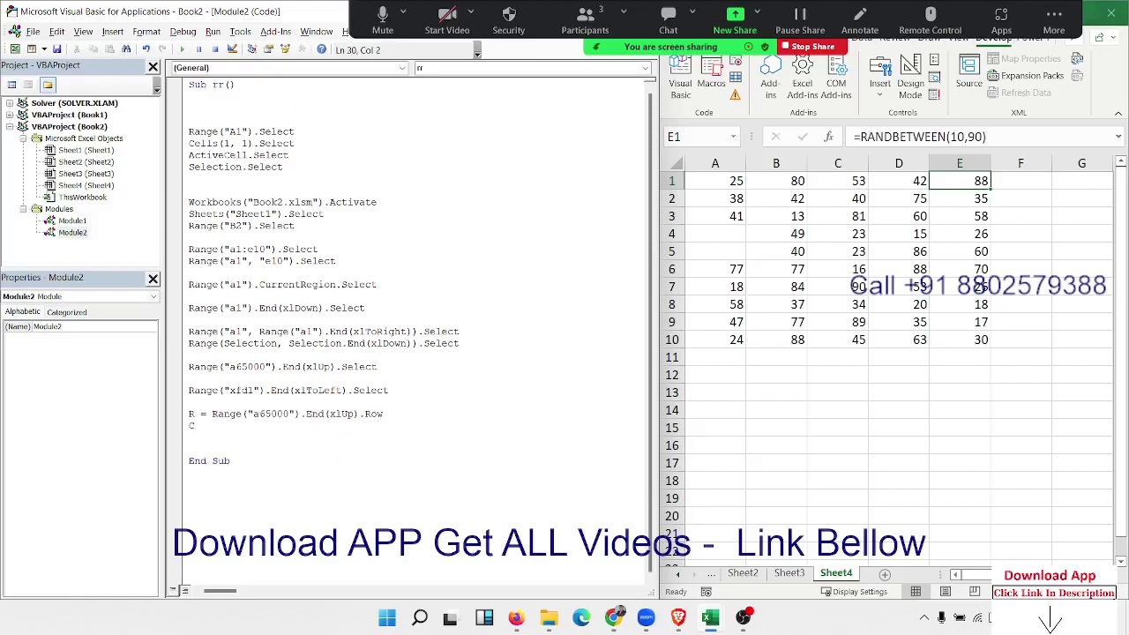
type("=RA")
type("NGE(\"")
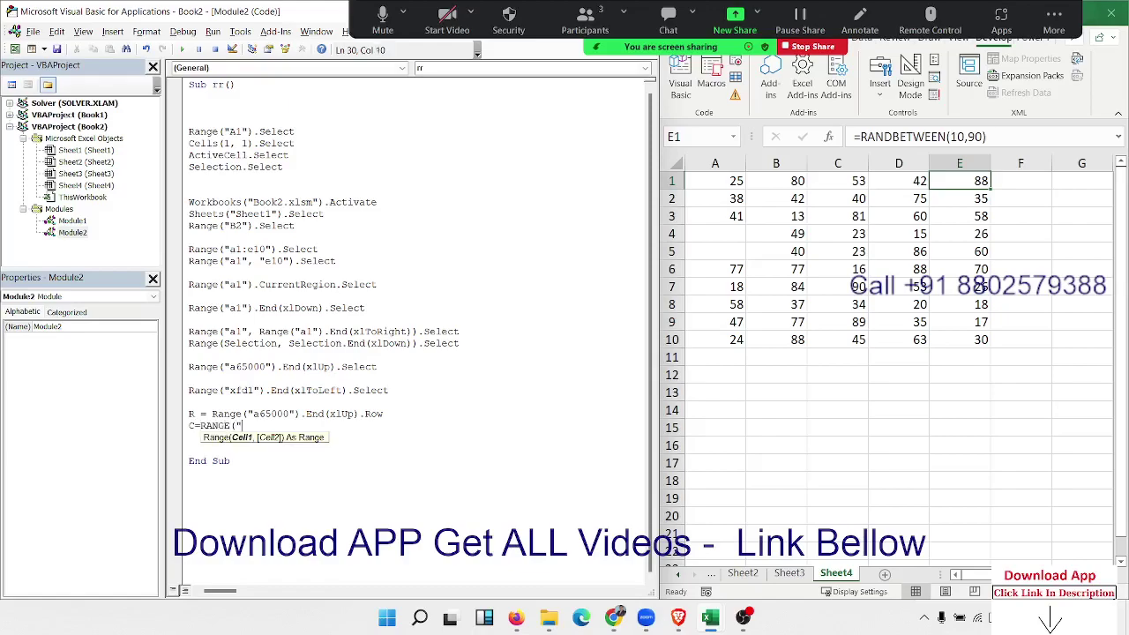
type("XFD1")
type("\").EN")
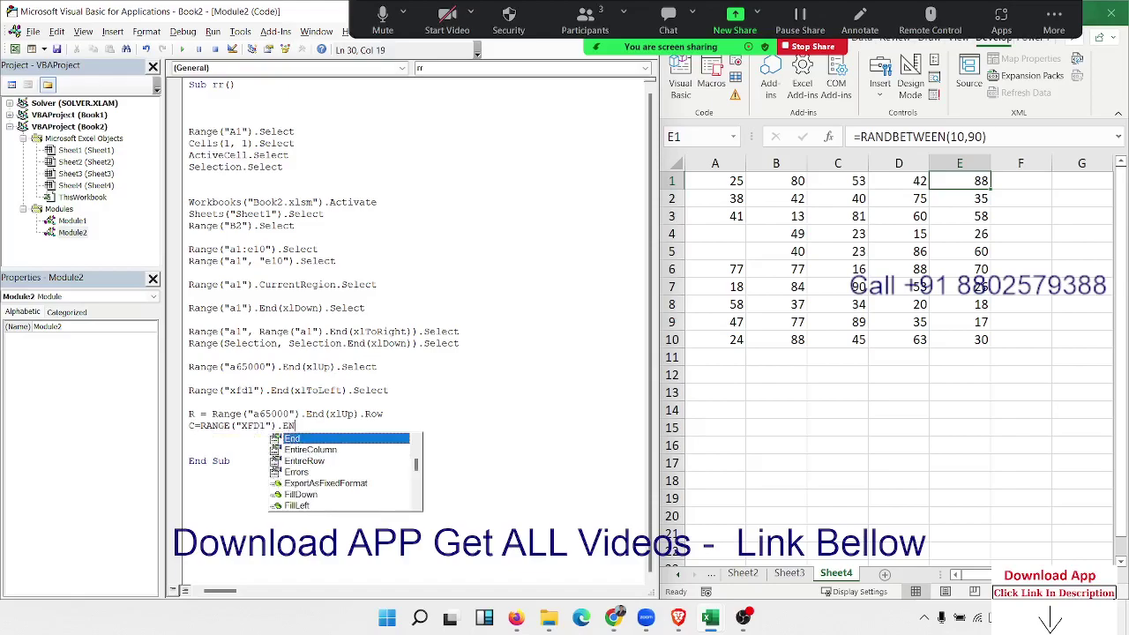
type("D(")
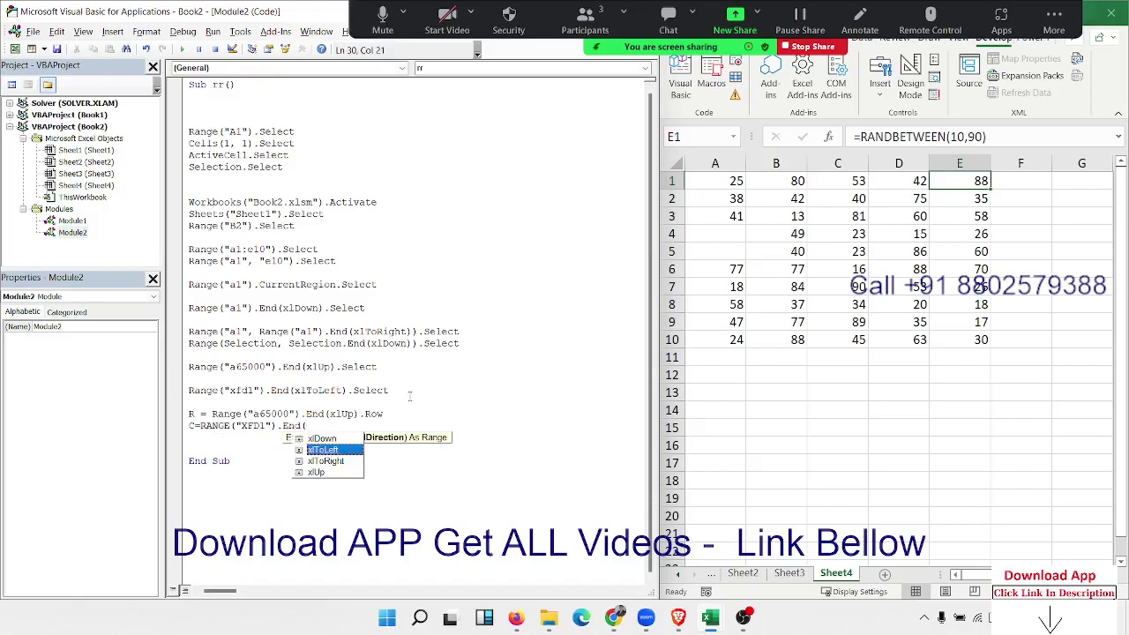
key("Tab")
type(")")
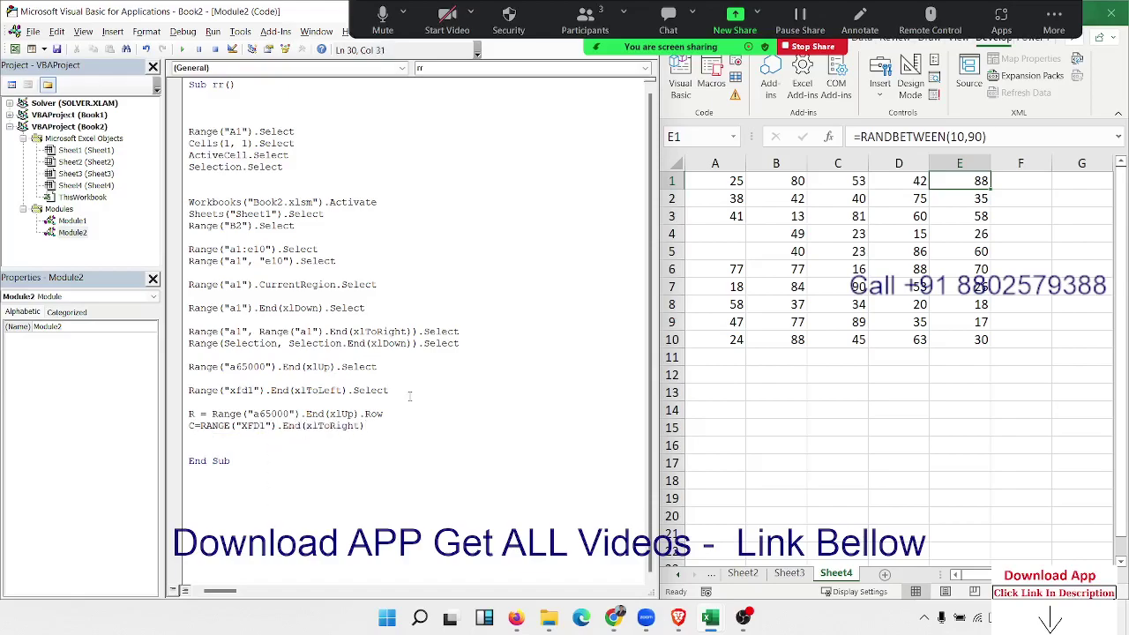
type(".Col")
key("Tab")
key("Return")
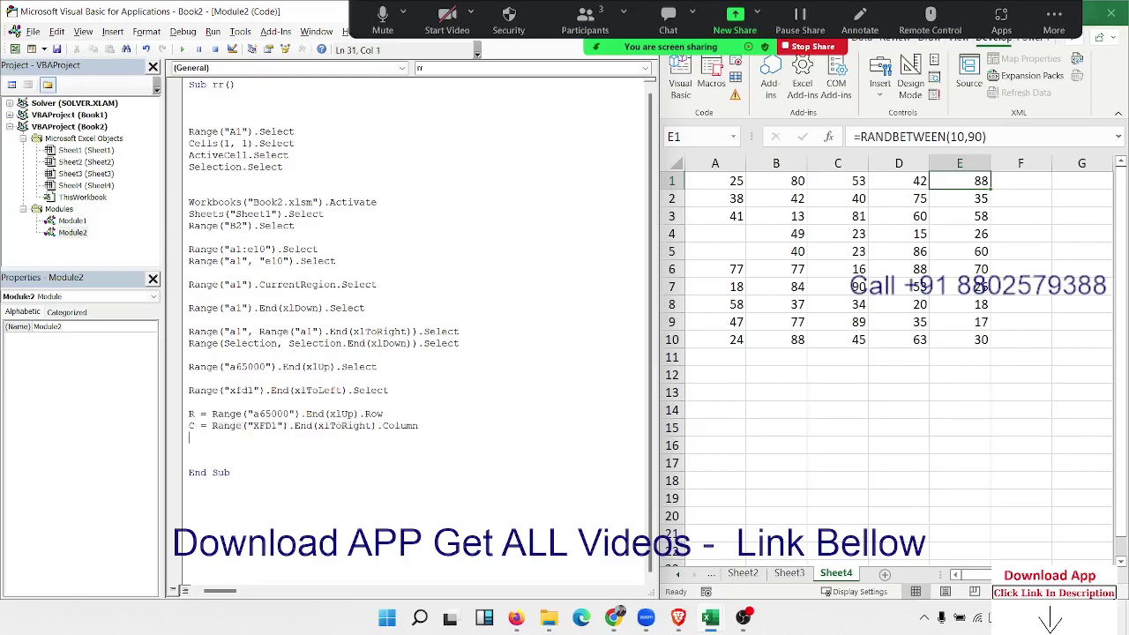
key("Return")
key("Return")
Step: Check in Excel that the data runs from A1 to E10, then return to the code above End Sub
left_click(711, 175)
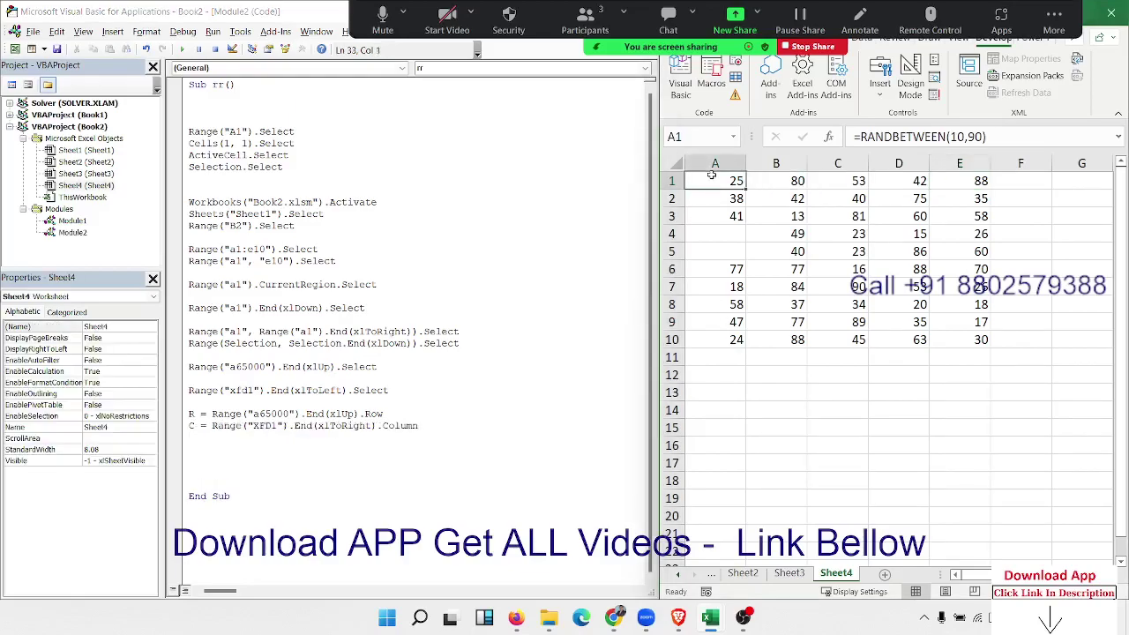
left_click(974, 180)
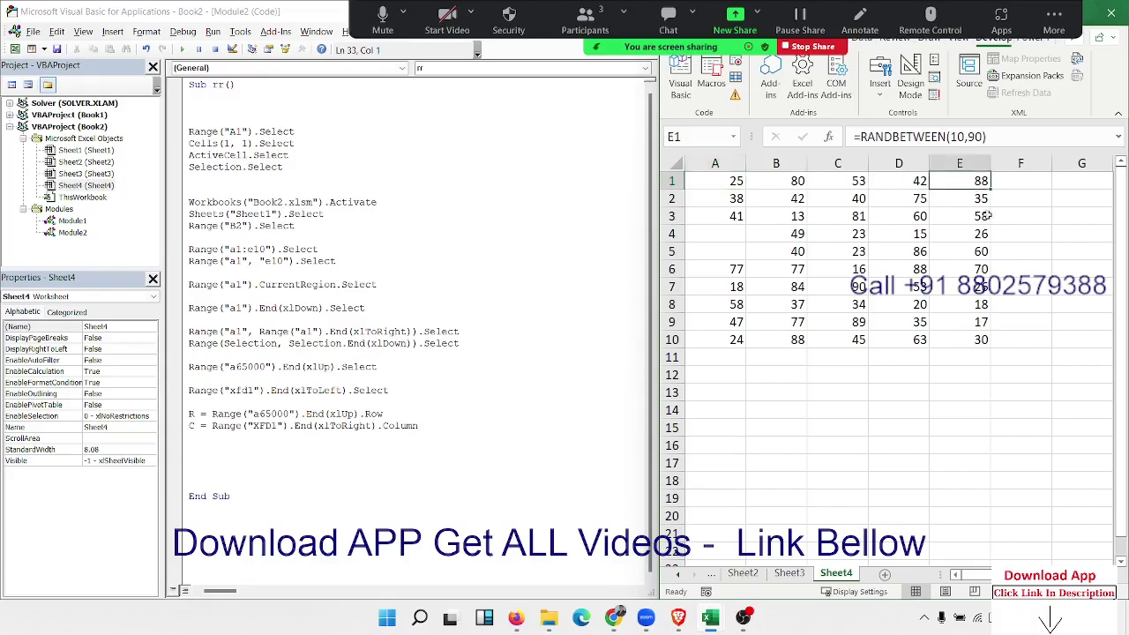
left_click(974, 339)
left_click(268, 499)
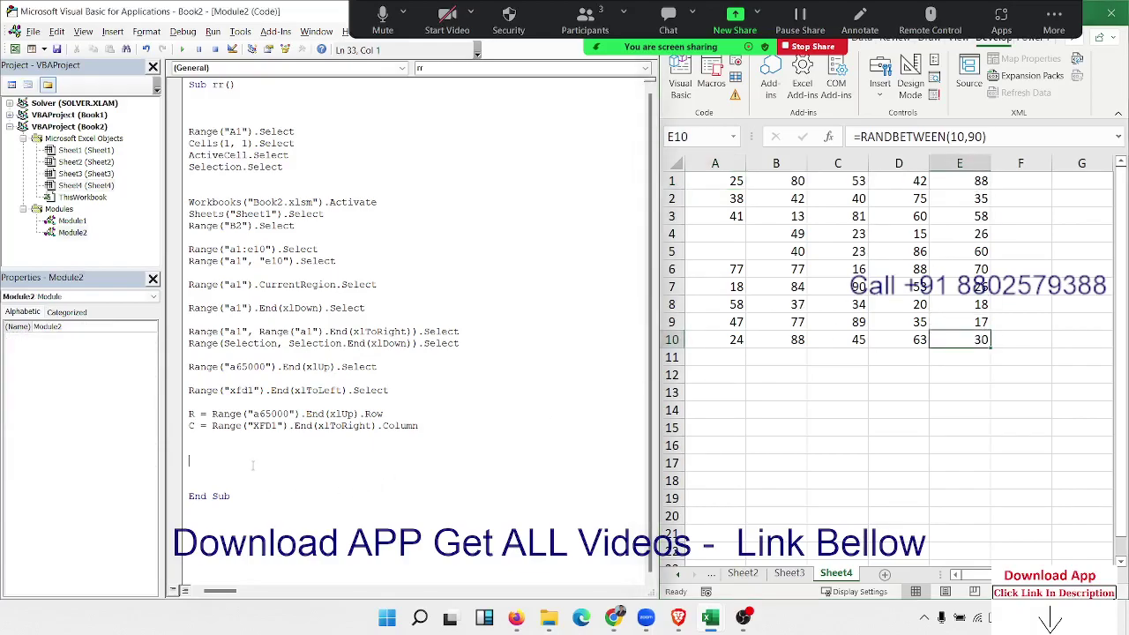
left_click_drag(297, 143, 189, 143)
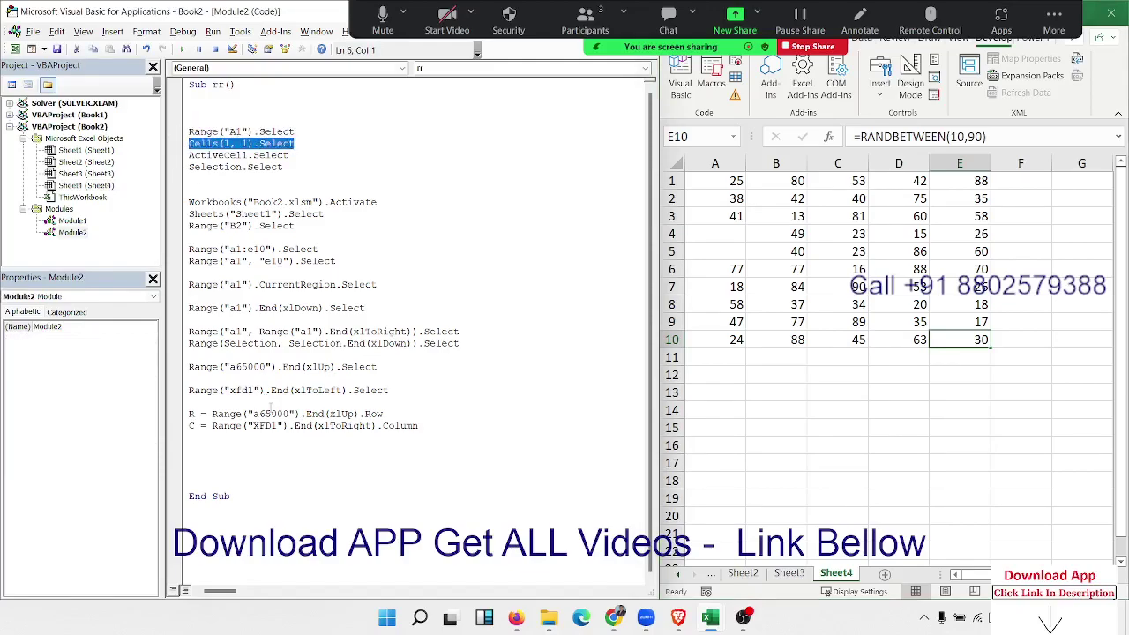
left_click(202, 453)
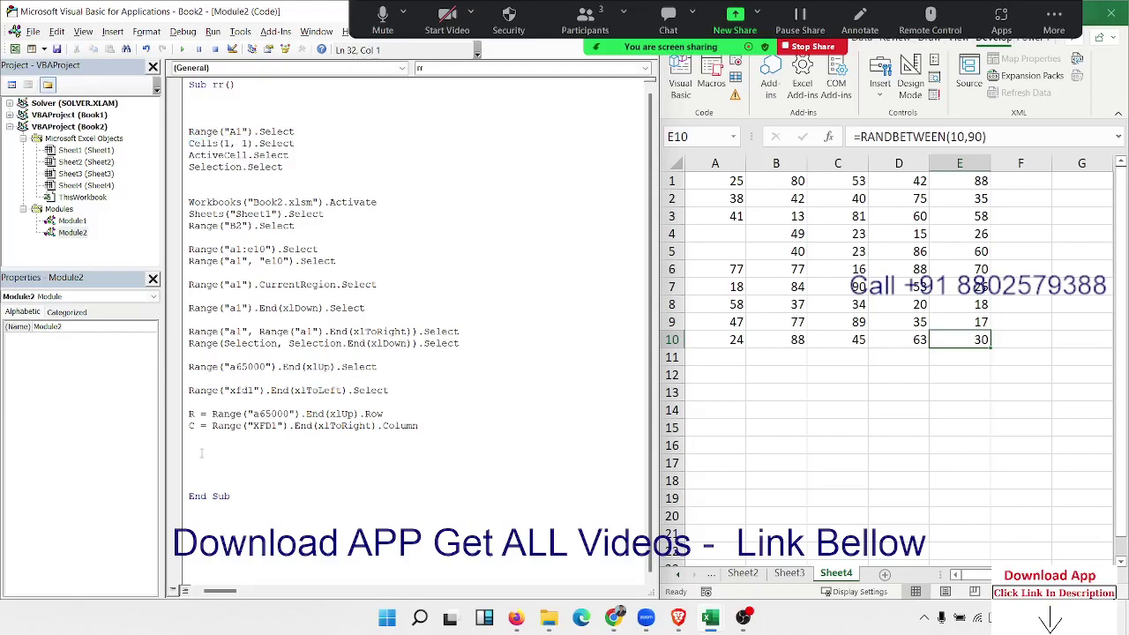
Step: Begin typing Range("a1", Cells and dismiss the compile error that appears
type("RANGE(")
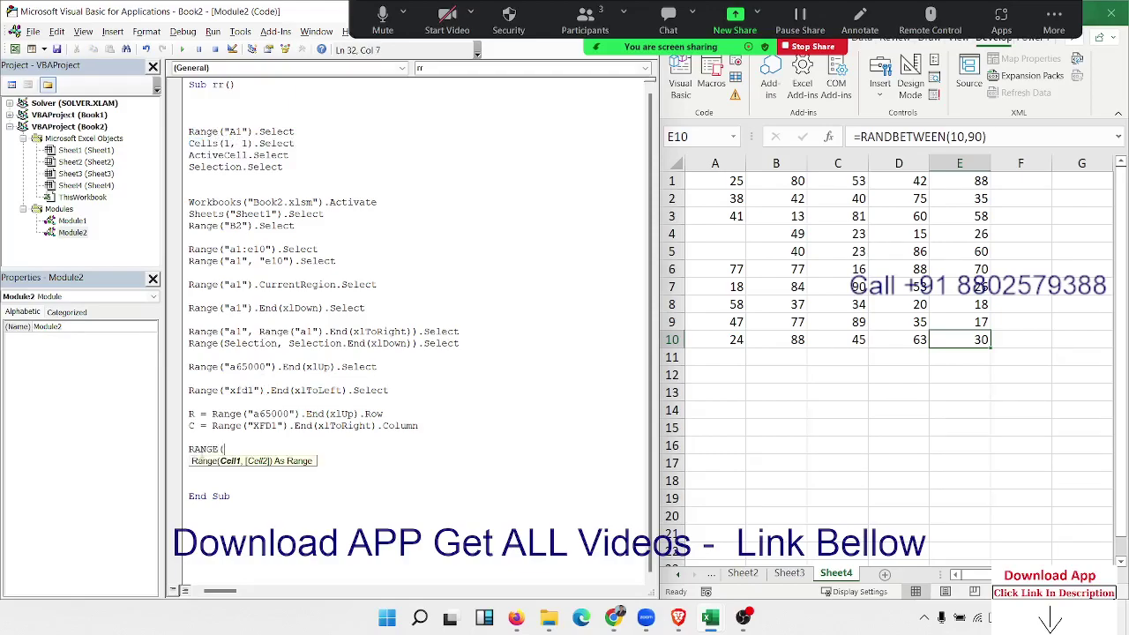
type("\"a1\"")
type(",CELLS")
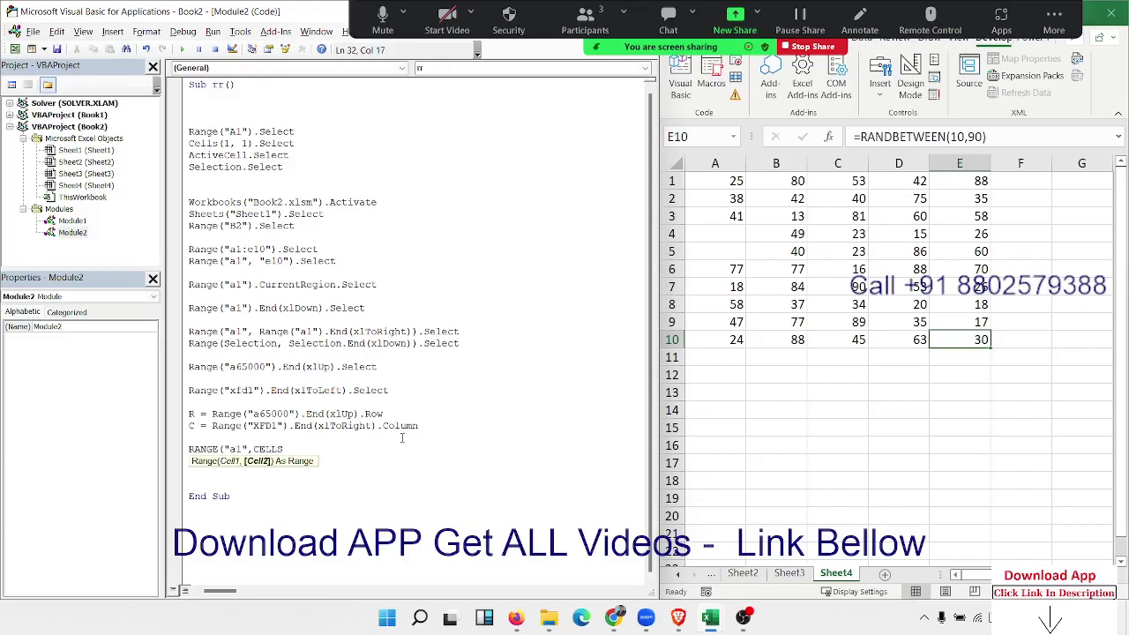
left_click(368, 426)
key("Return")
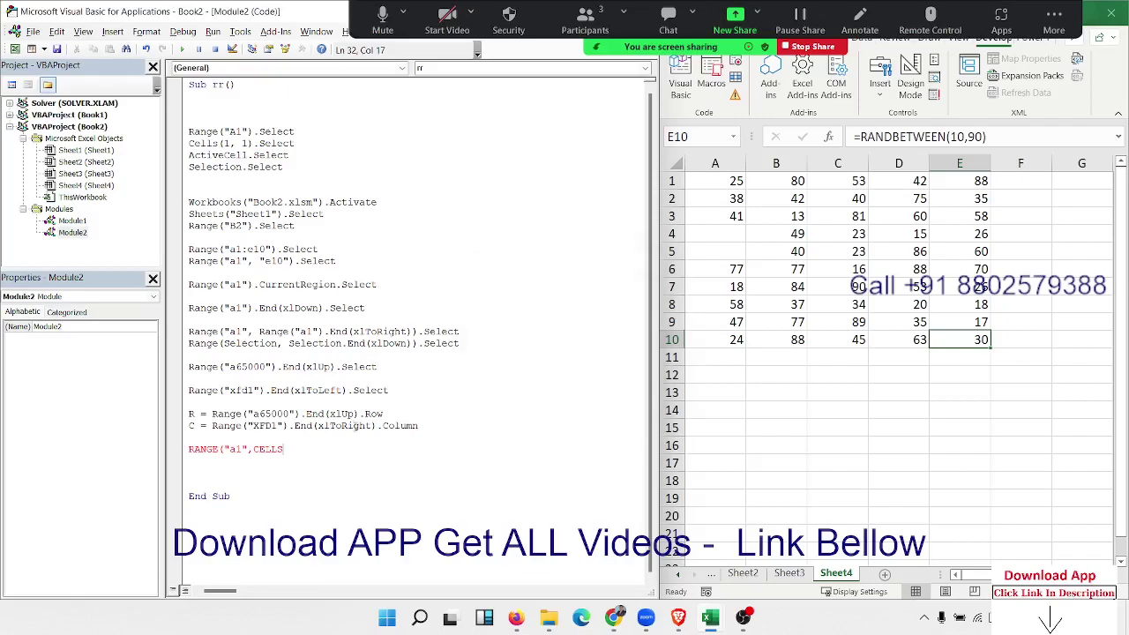
Step: Change xlToRight to xlToLeft in the C line
double_click(356, 427)
left_click(358, 427)
key("Delete")
key("Delete")
key("BackSpace")
key("BackSpace")
key("Delete")
type("L")
type("e")
type("f")
key("Down")
Step: Finish Range("a1", Cells(R, C)).Select and highlight its a1 start and Cells(R, C) end
type("(")
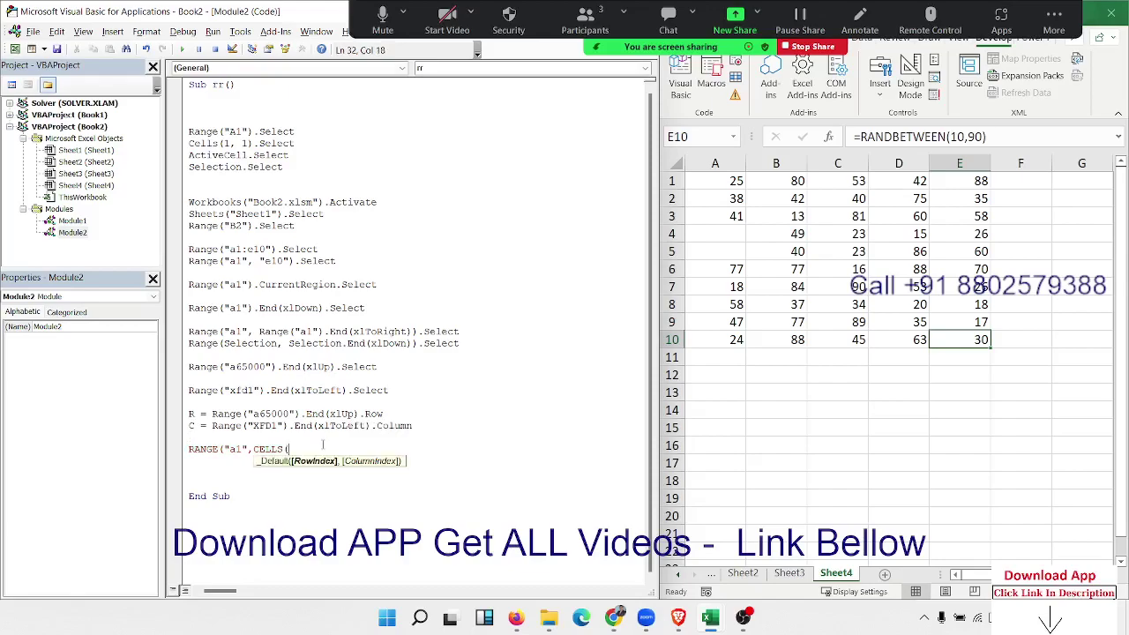
type("R,C")
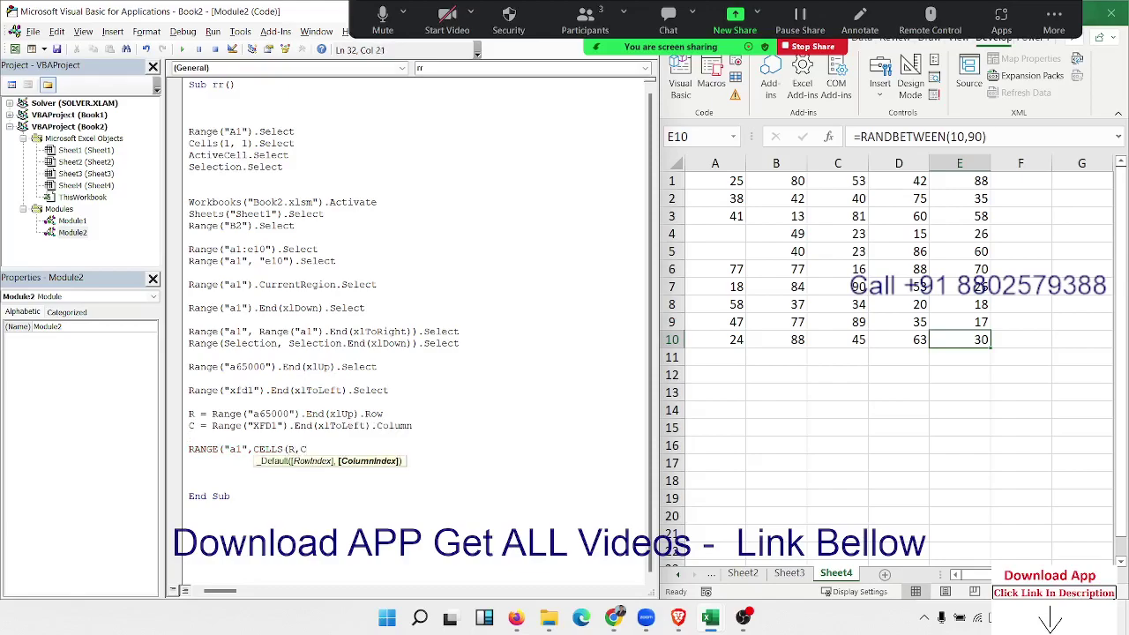
type(")).")
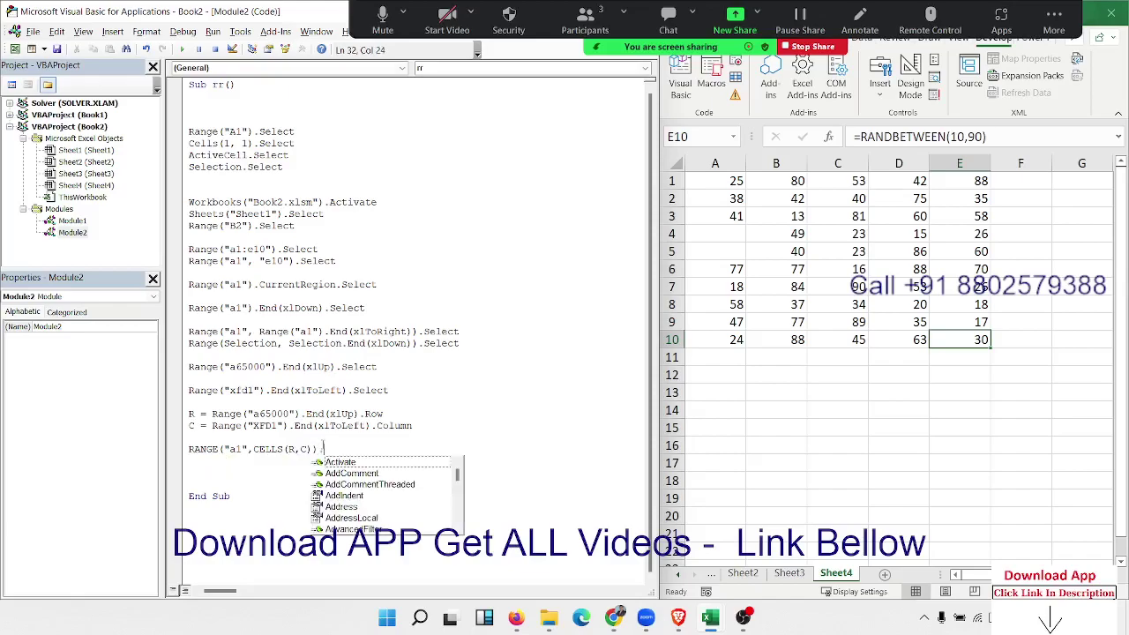
type("S")
key("Down")
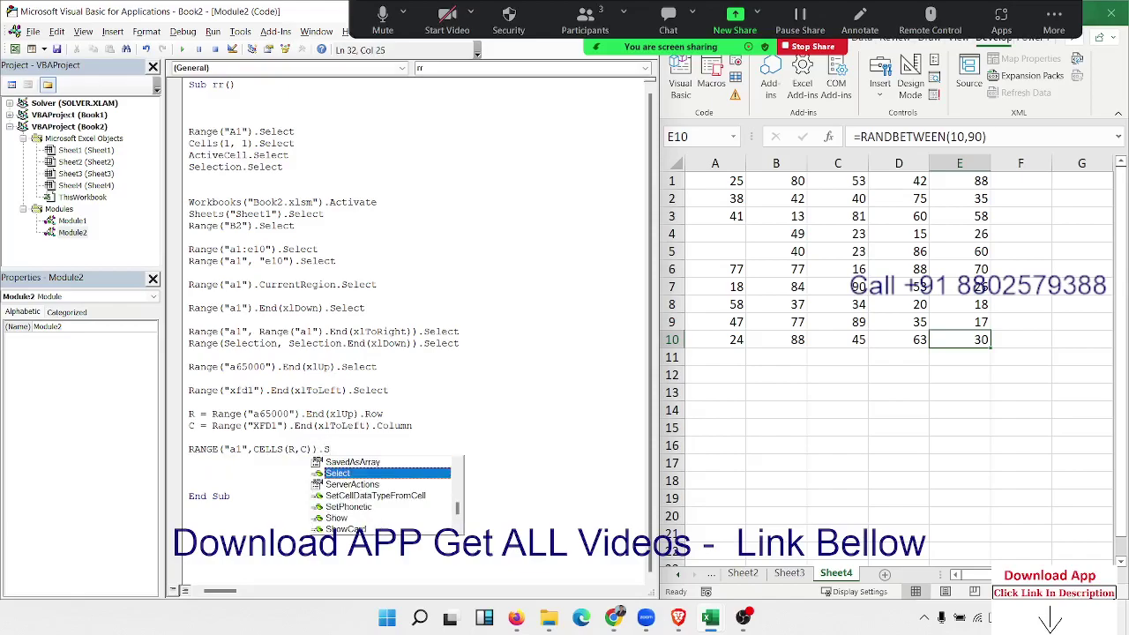
key("Tab")
key("Return")
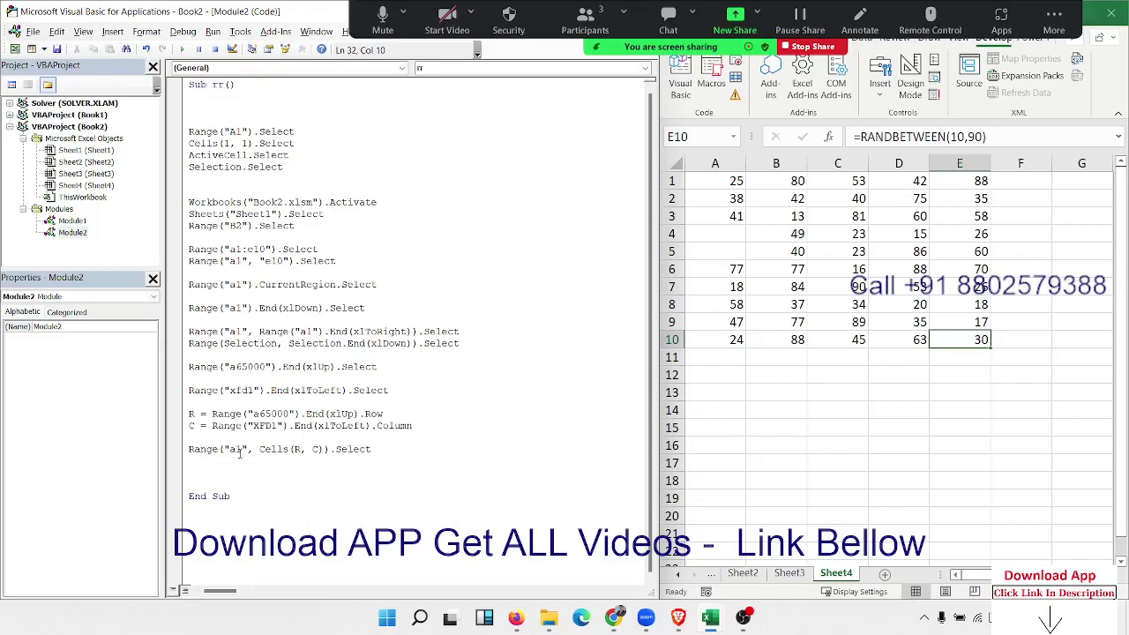
double_click(236, 449)
key("Down")
key("Down")
key("Down")
left_click_drag(260, 450, 325, 450)
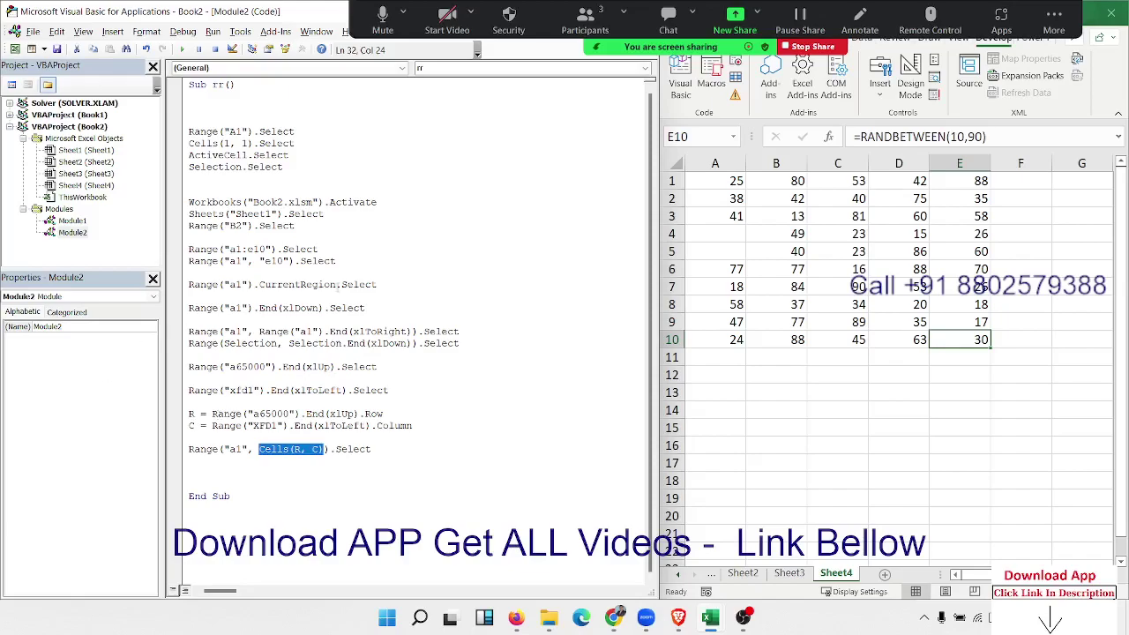
Step: Fill the blank cells A4 and A5 with 52 and 25
left_click(746, 233)
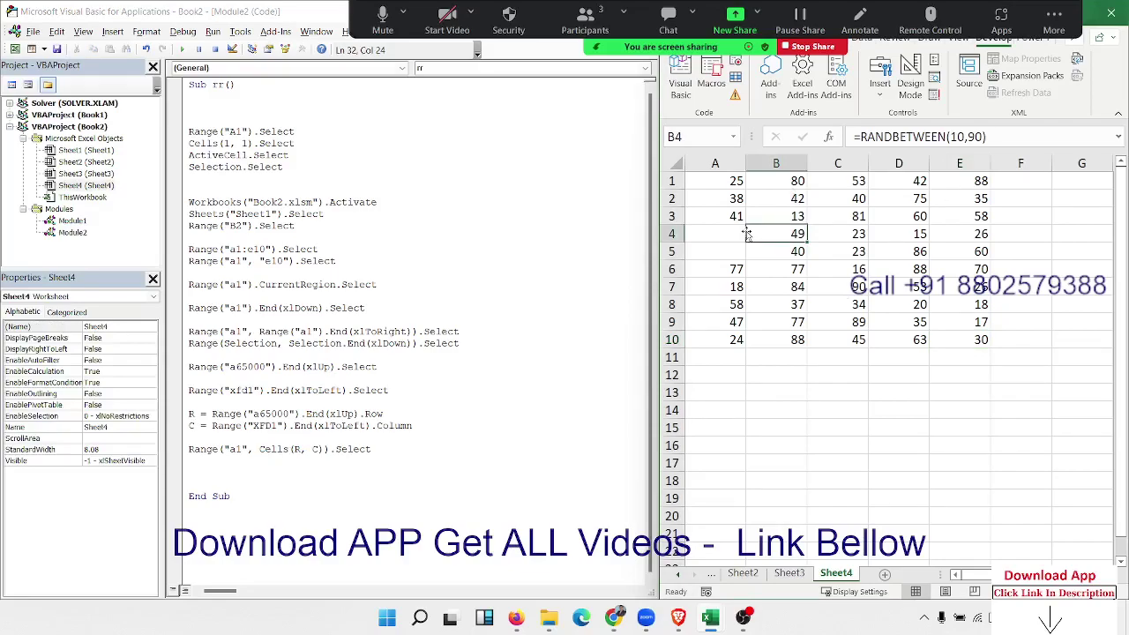
key("Left")
type("52")
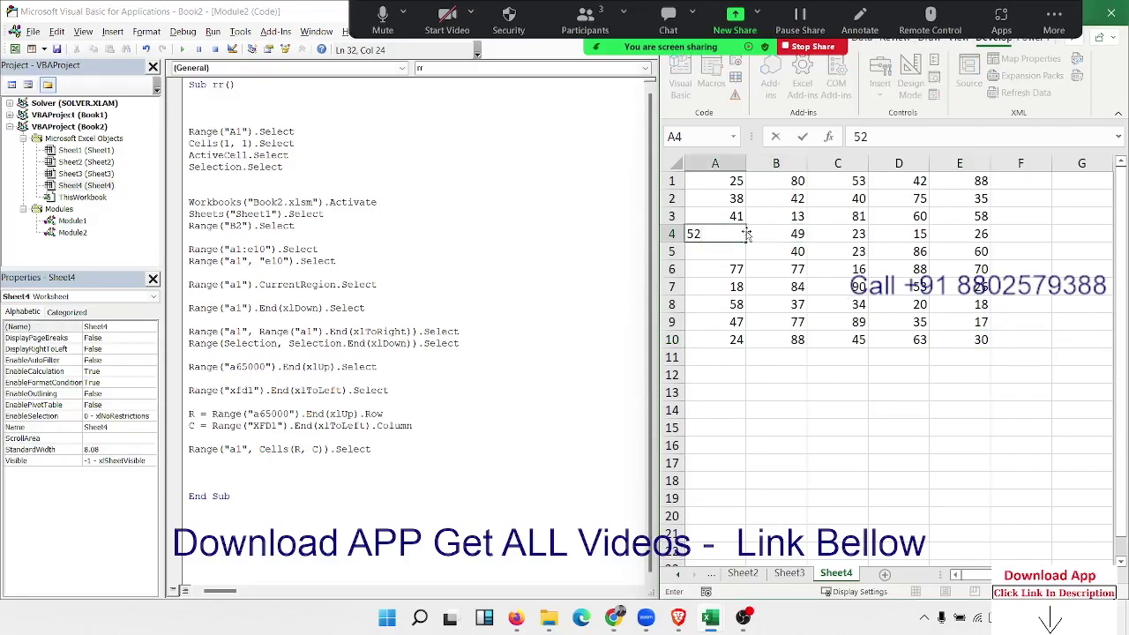
key("Return")
type("25")
key("Return")
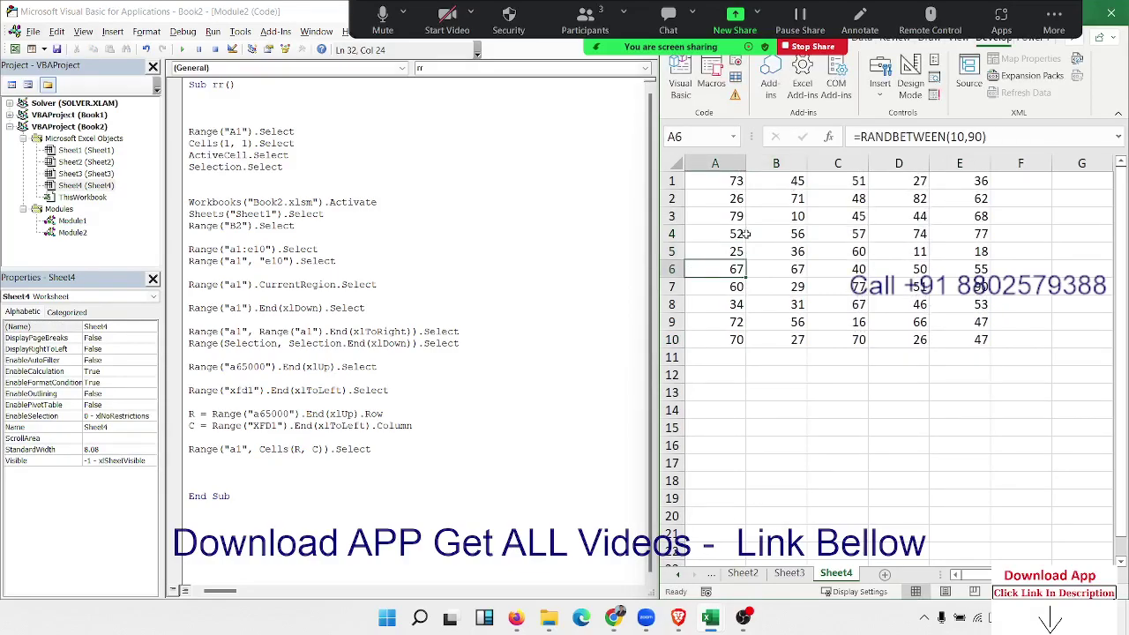
Step: Copy the A1:E10 block and paste it into the new Sheet5 at A5
left_click_drag(731, 183, 965, 343)
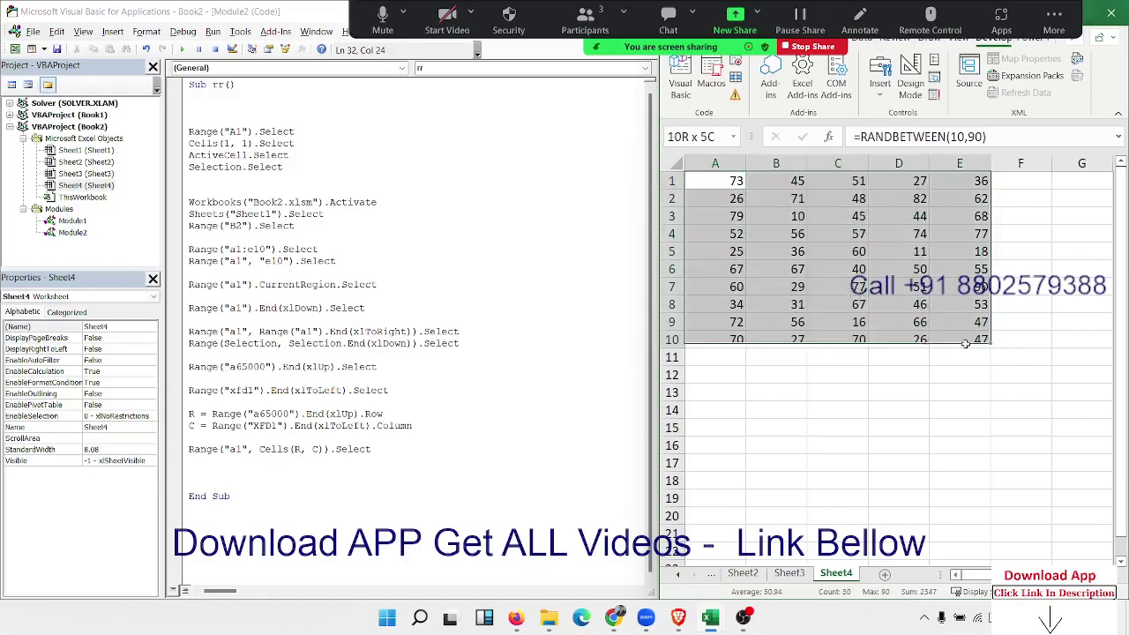
key("ctrl+c")
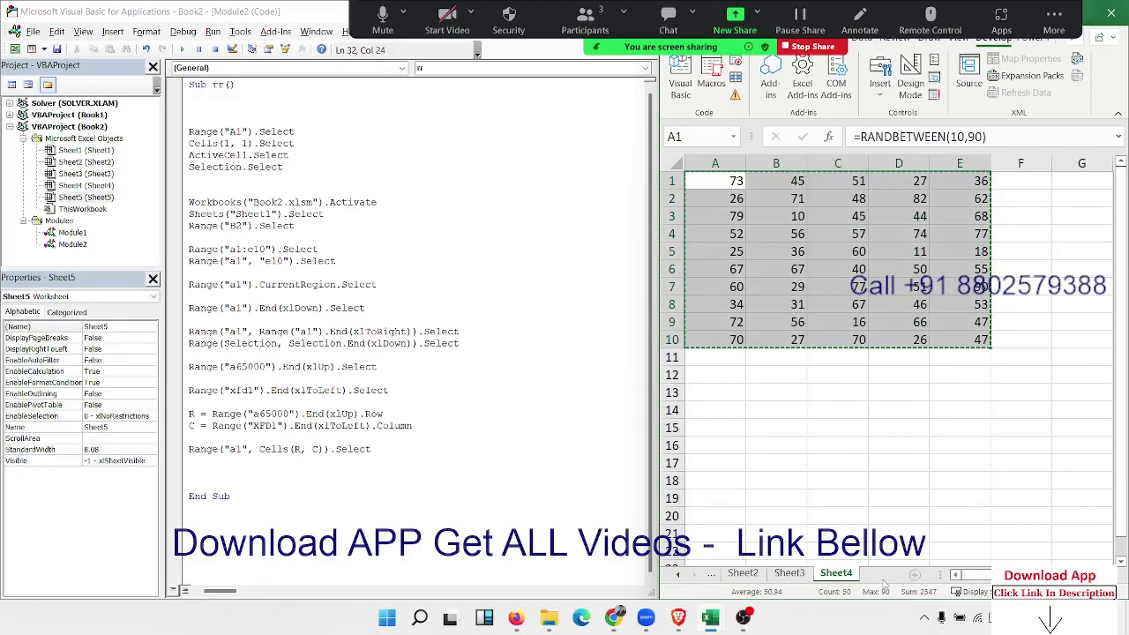
left_click(885, 582)
left_click(719, 258)
key("ctrl+v")
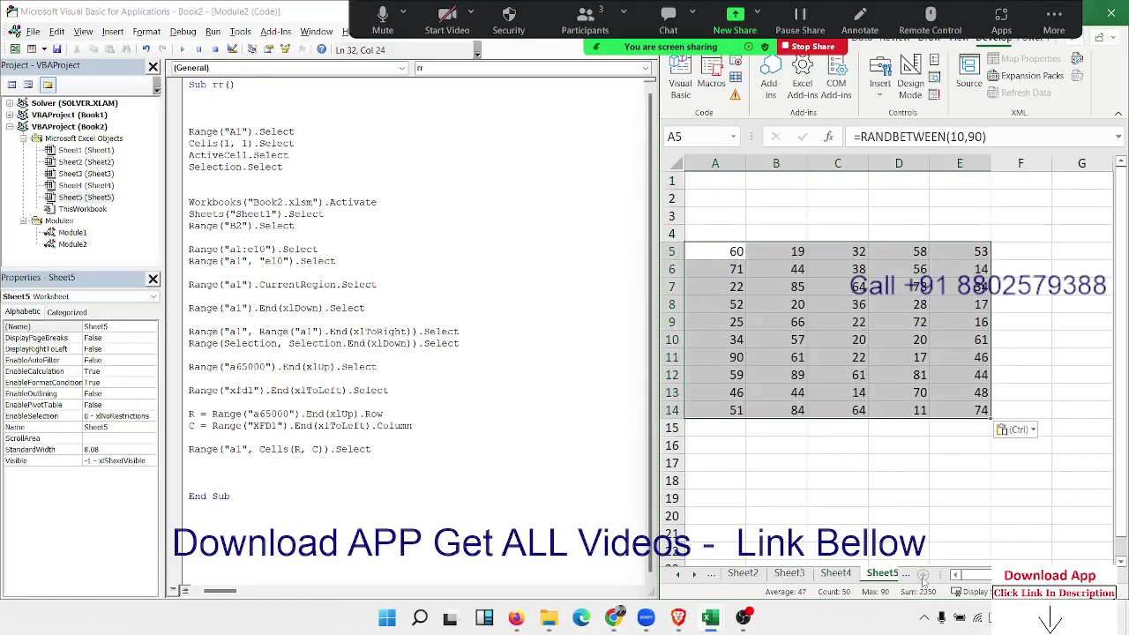
left_click(845, 252)
left_click(966, 254)
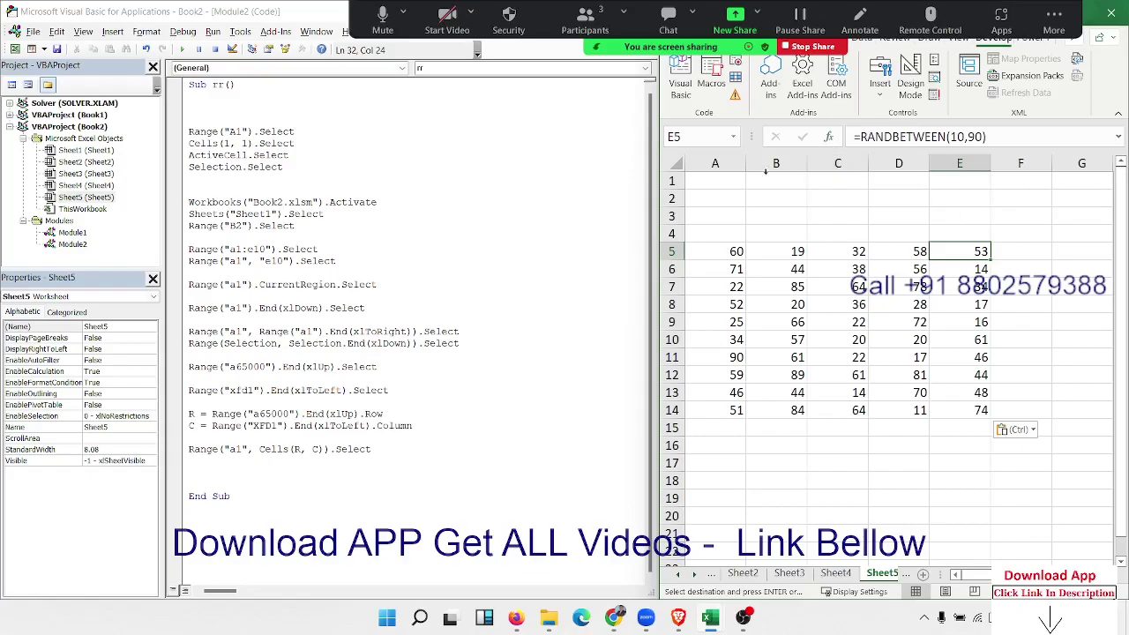
Step: Test Ctrl+arrow jumps from A1 to last cell E14 and across the data block's edges
left_click(730, 180)
key("ctrl+End")
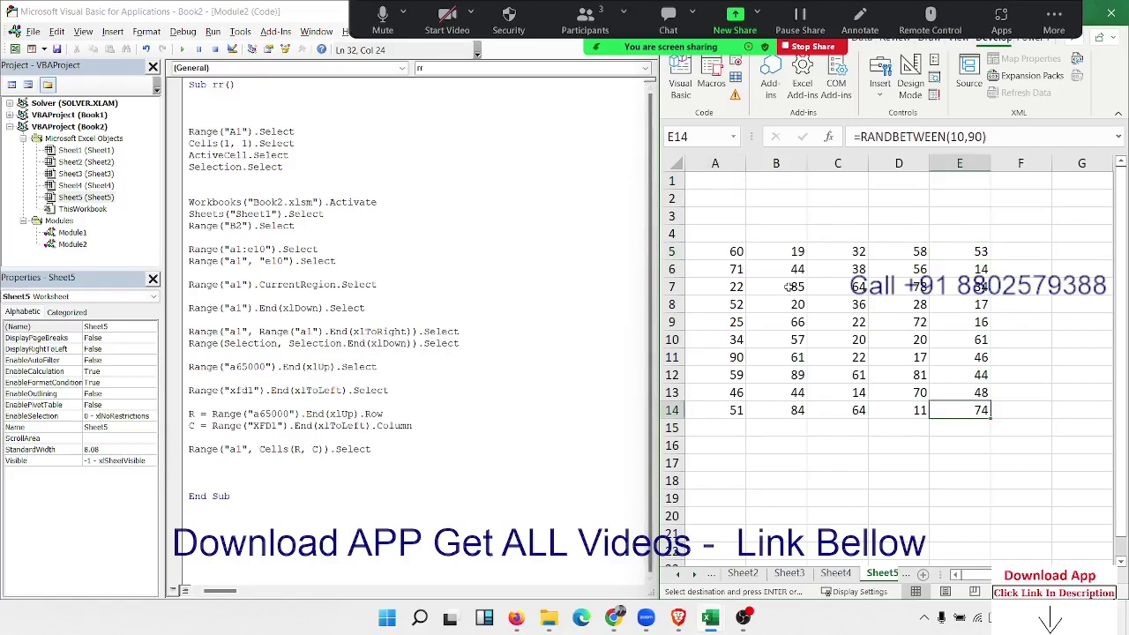
key("ctrl+Up")
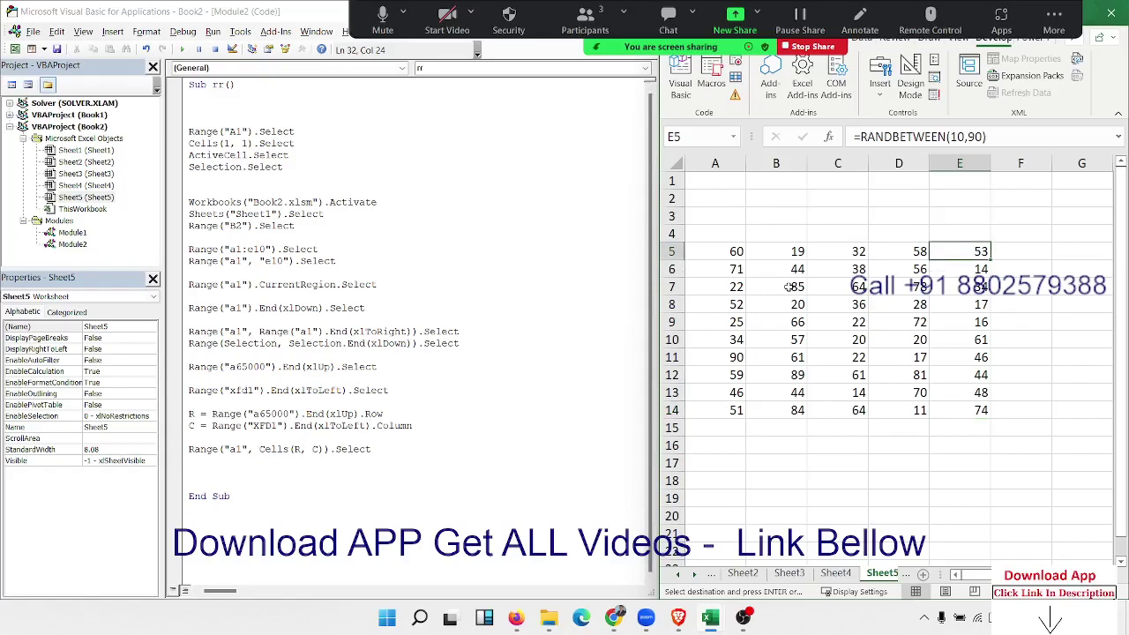
key("ctrl+Down")
key("ctrl+Left")
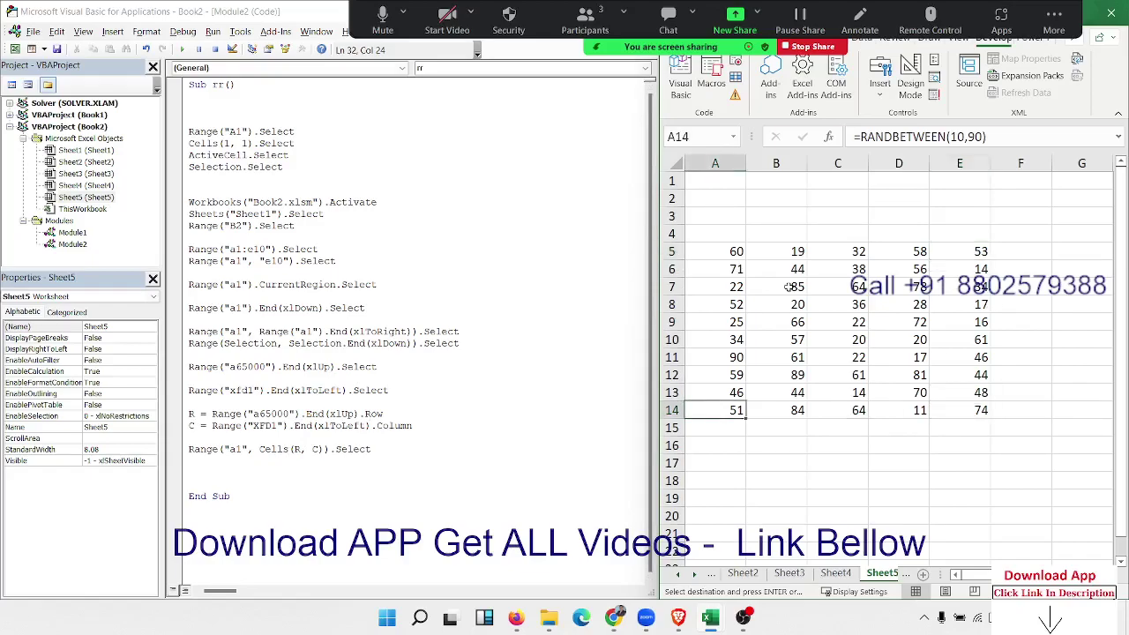
key("ctrl+Right")
key("ctrl+Up")
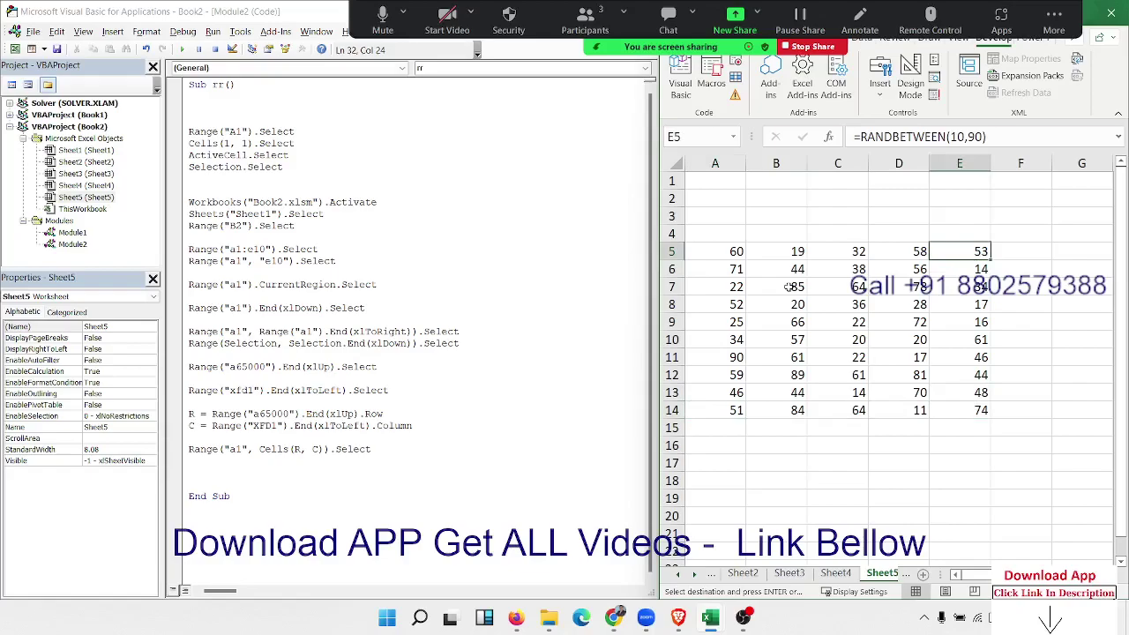
key("ctrl+Down")
Step: Remove the test RANGE("a1") line from macro rr and start recording a new macro
left_click(220, 467)
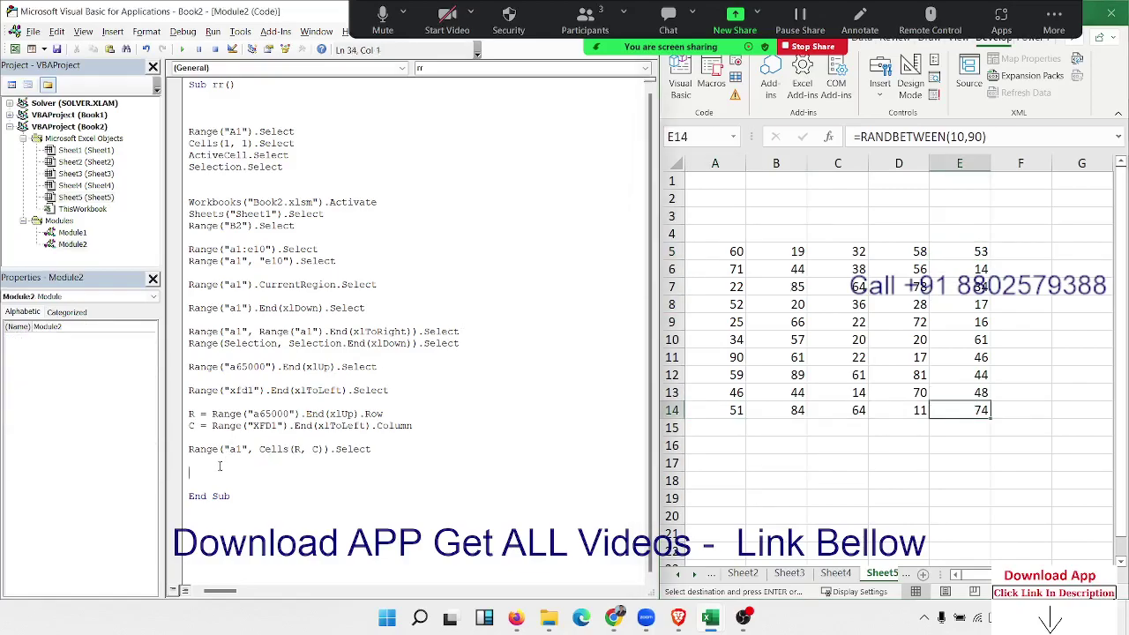
key("Return")
type("RANGE(")
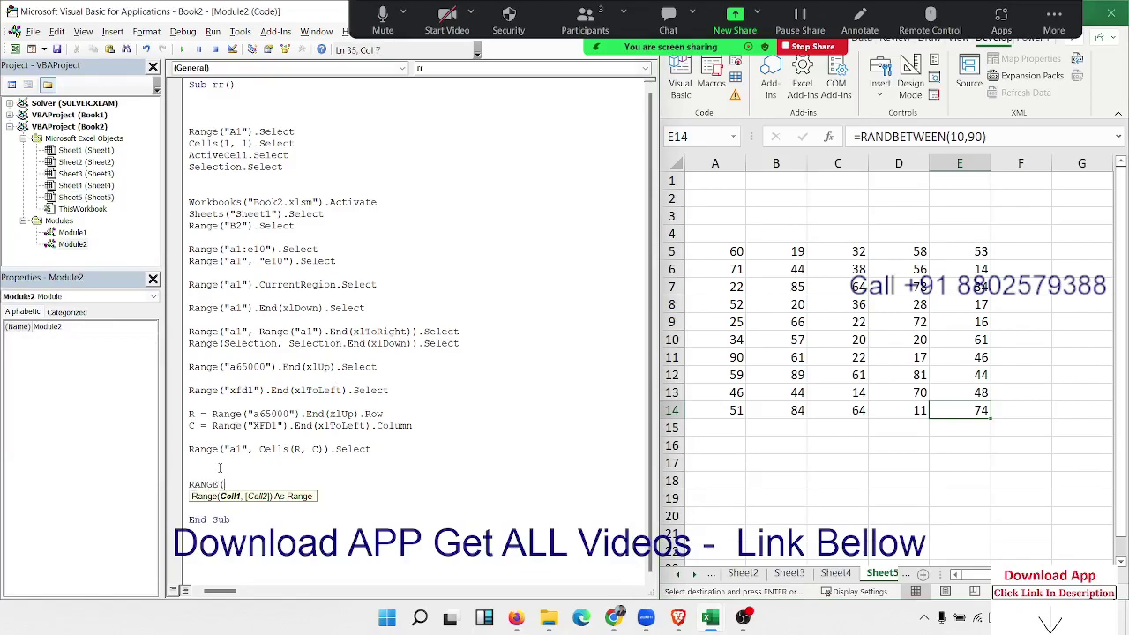
type("\"a1\"")
type(")")
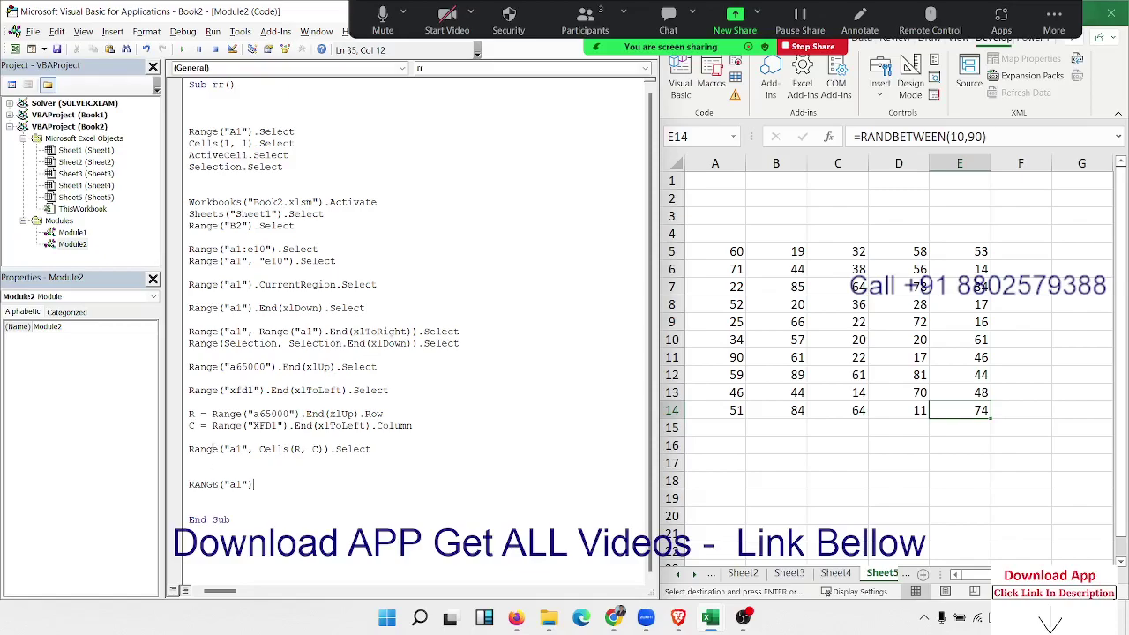
left_click_drag(279, 487, 180, 487)
key("Delete")
left_click(735, 66)
Step: Confirm recording, then select A1, jump to last cell E14, and extend over A5:E14
left_click(196, 352)
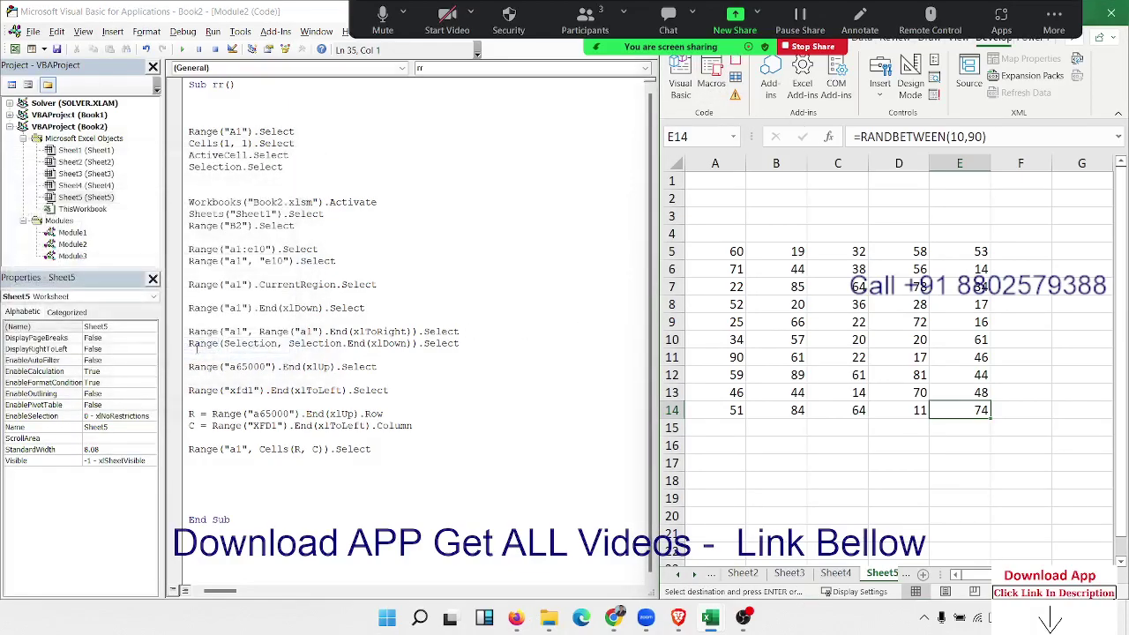
left_click(705, 181)
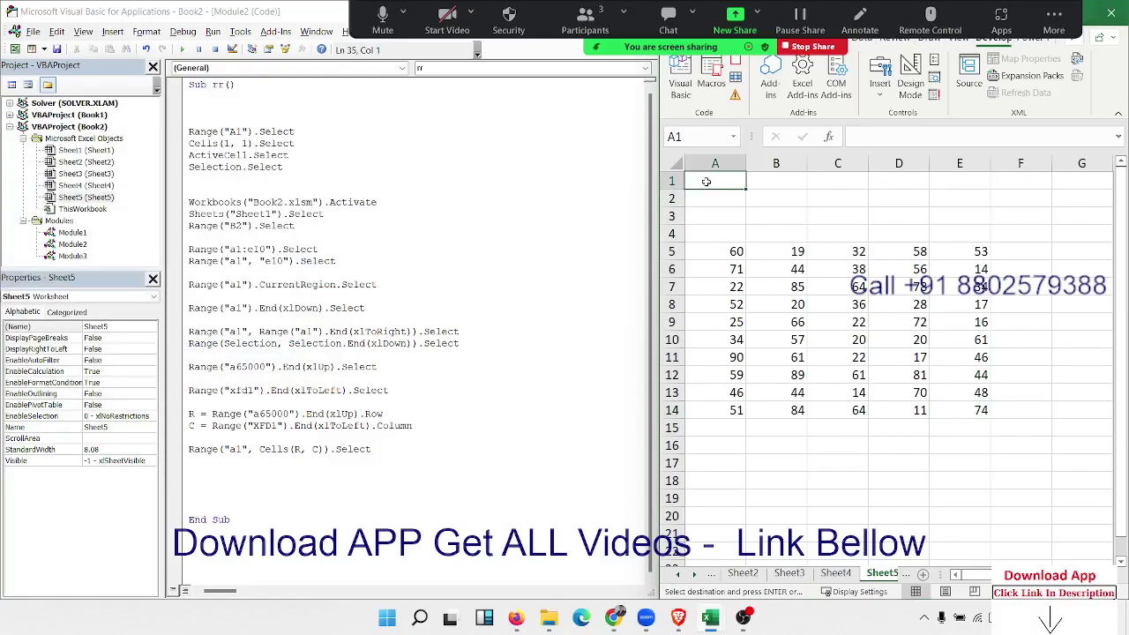
key("ctrl+End")
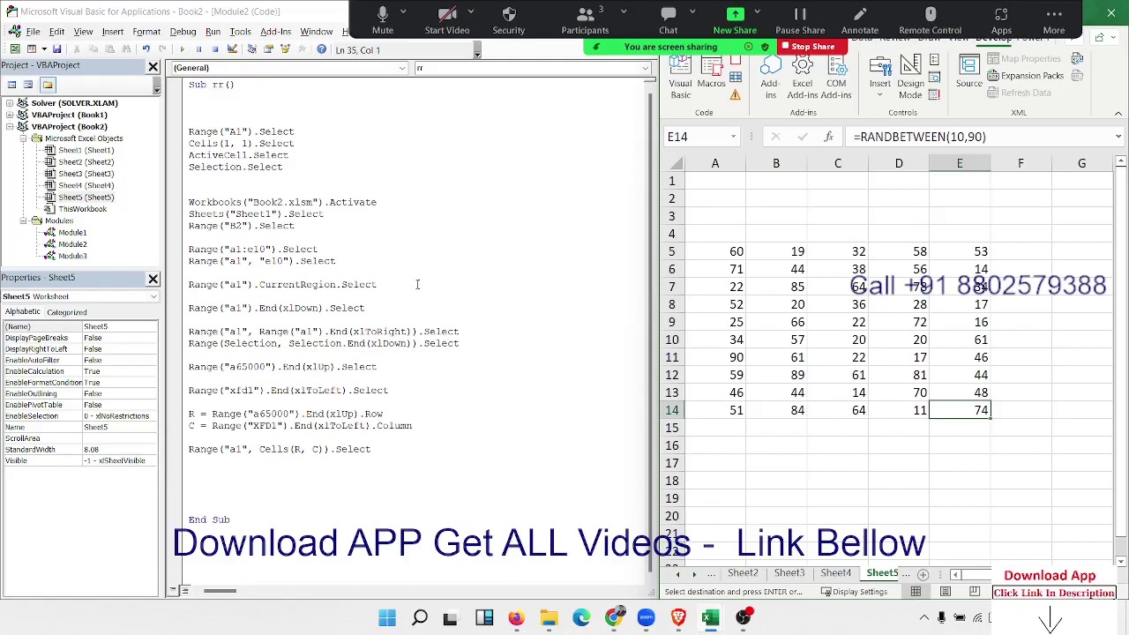
key("ctrl+a")
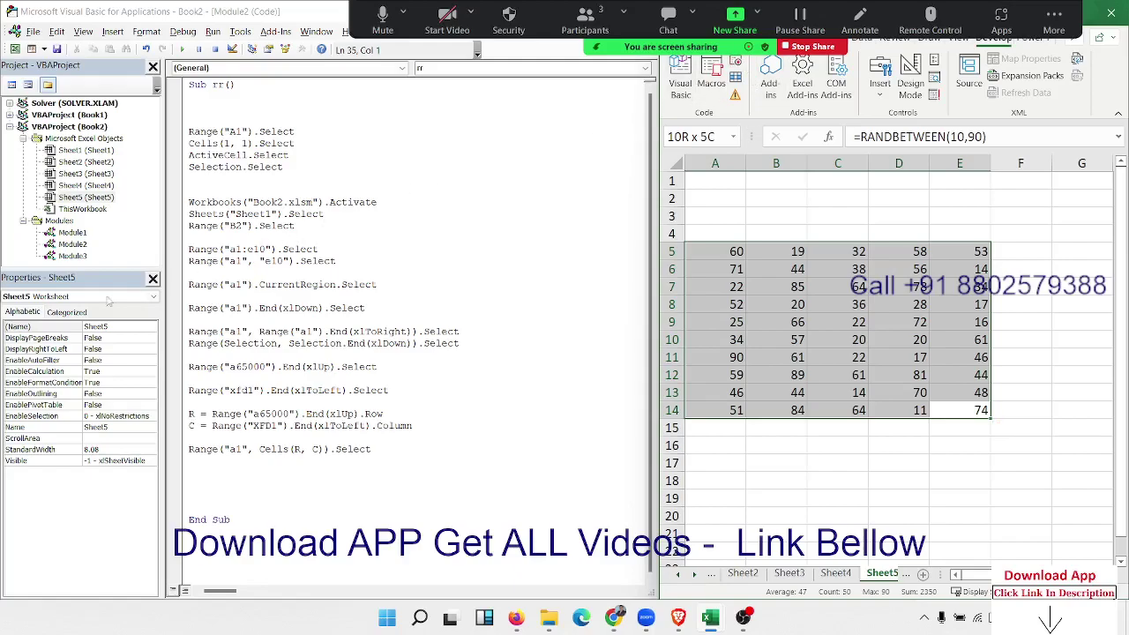
Step: Open Module3 and highlight Macro1's ActiveCell.SpecialCells(xlLastCell) line
double_click(72, 256)
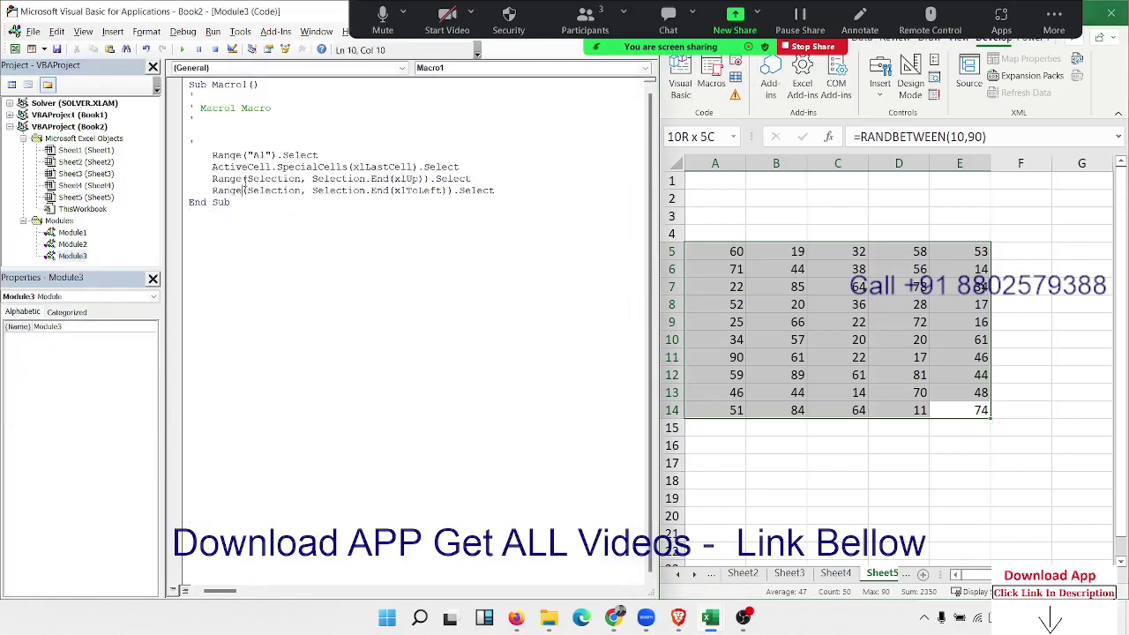
double_click(244, 168)
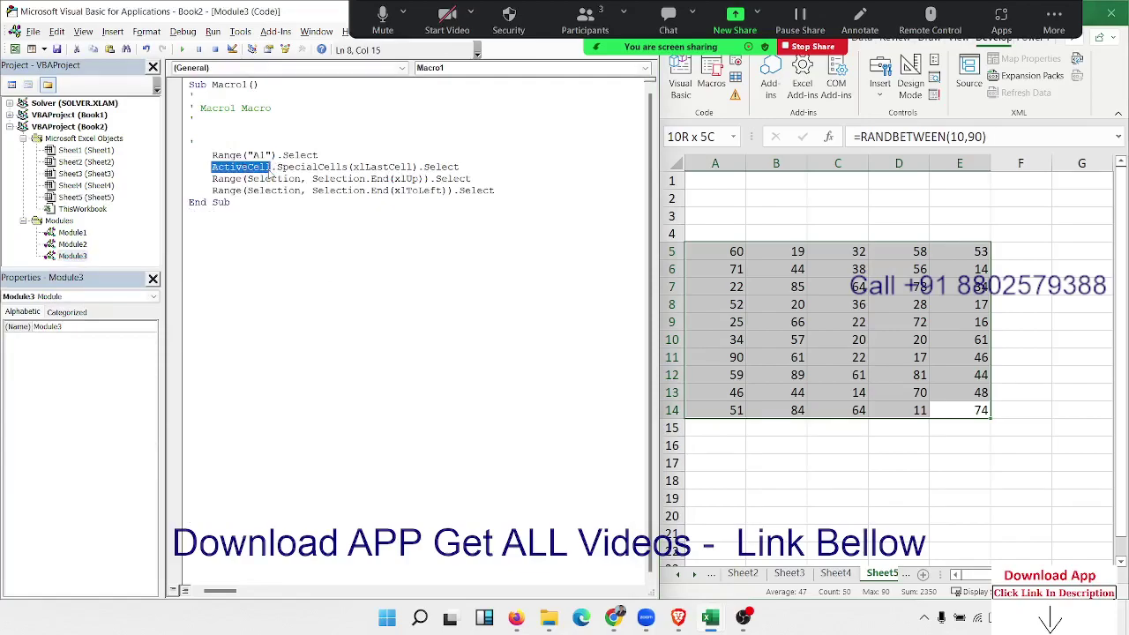
double_click(304, 168)
double_click(377, 166)
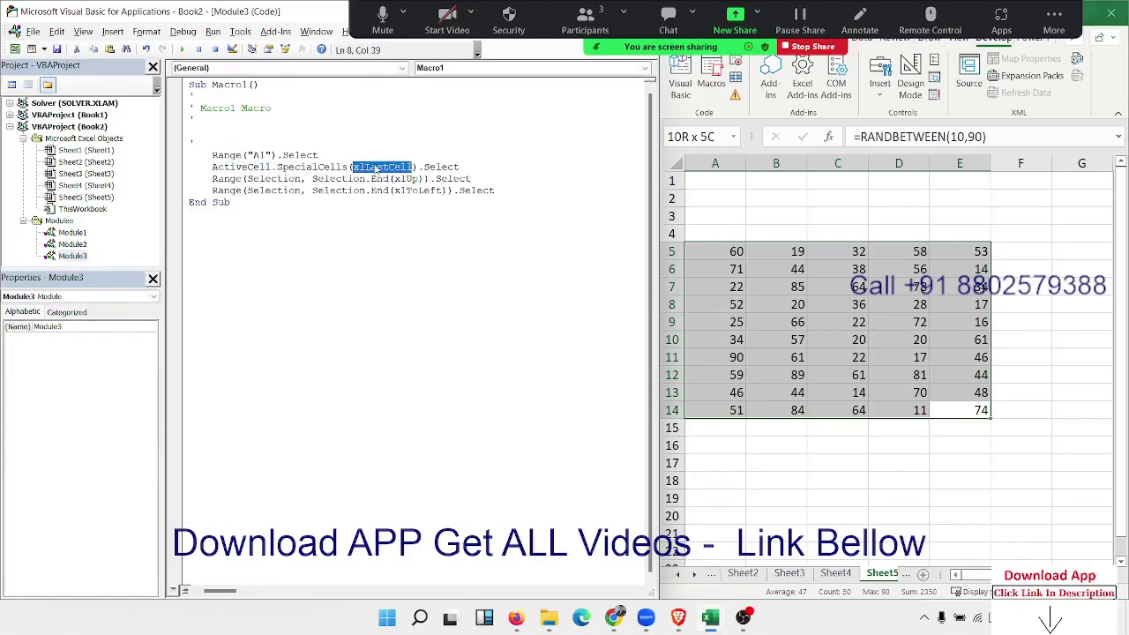
left_click_drag(463, 168, 195, 167)
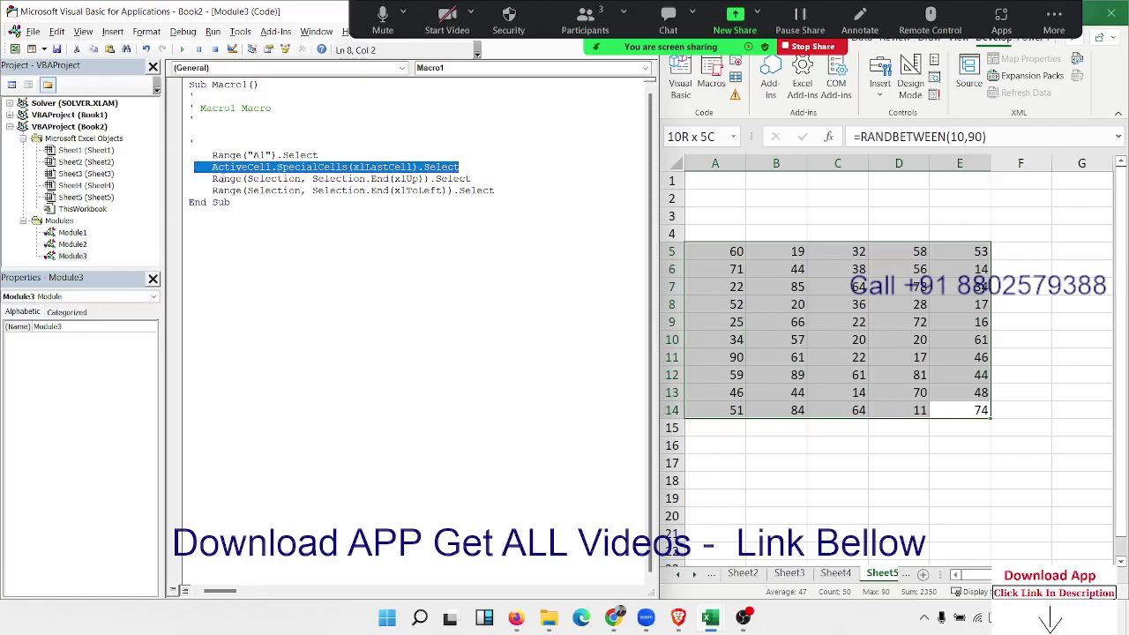
Step: Go through Macro1's Range(Selection, Selection.End(xlUp)) line and the xlToLeft line
left_click(223, 178)
double_click(225, 178)
left_click(274, 178)
double_click(273, 178)
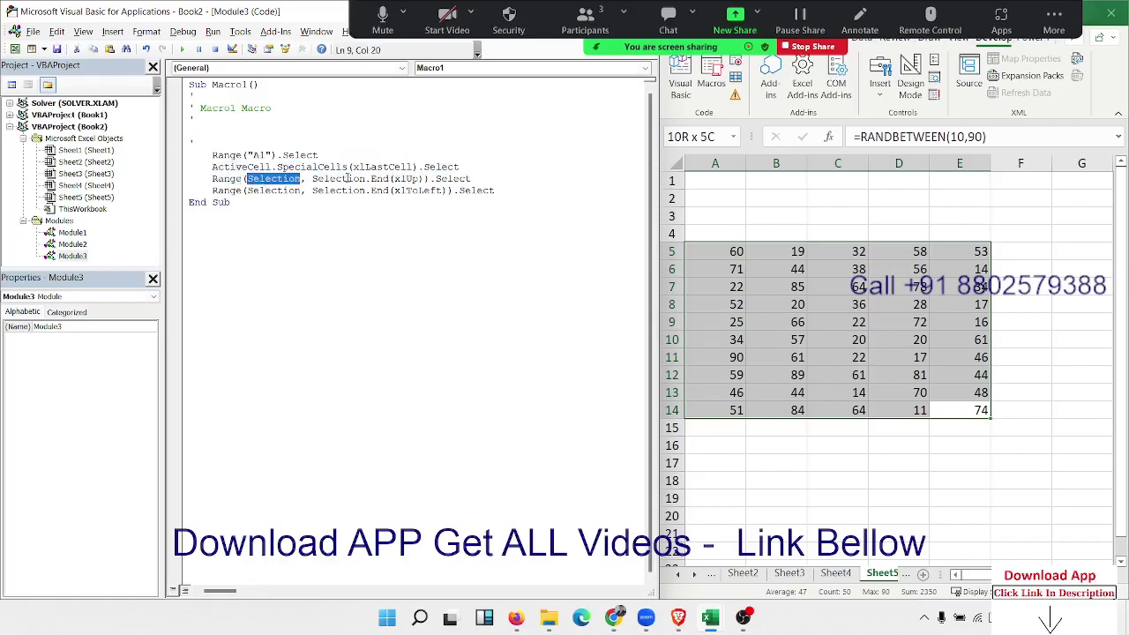
left_click(348, 178)
left_click(395, 178)
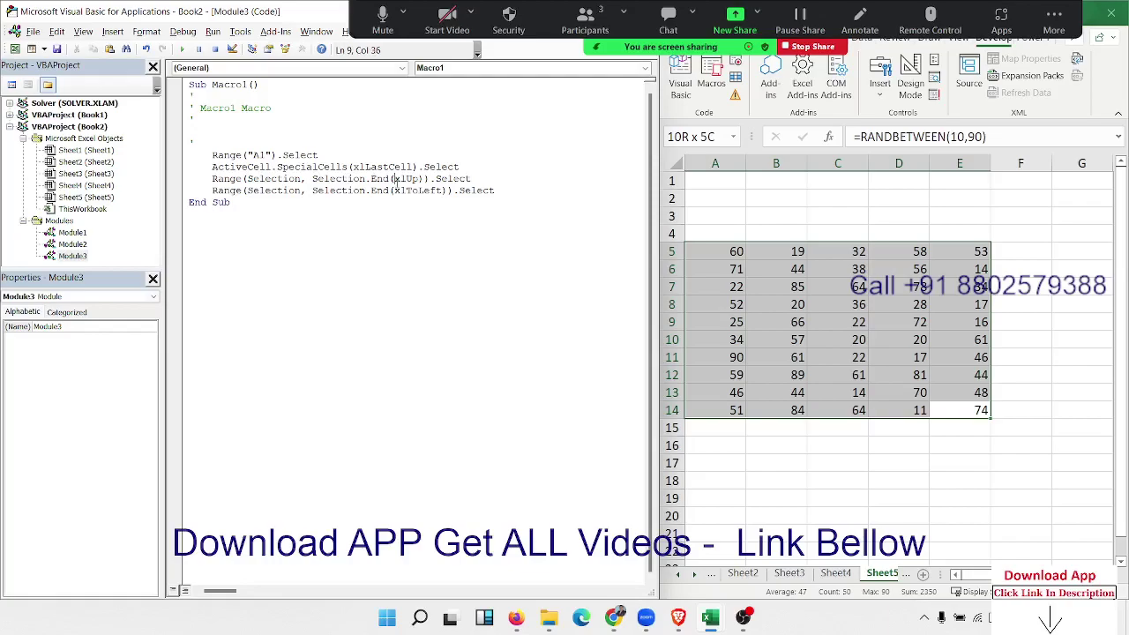
left_click(384, 190)
Step: Enter the title 'The IPT Excel School' in cell A2
left_click(728, 201)
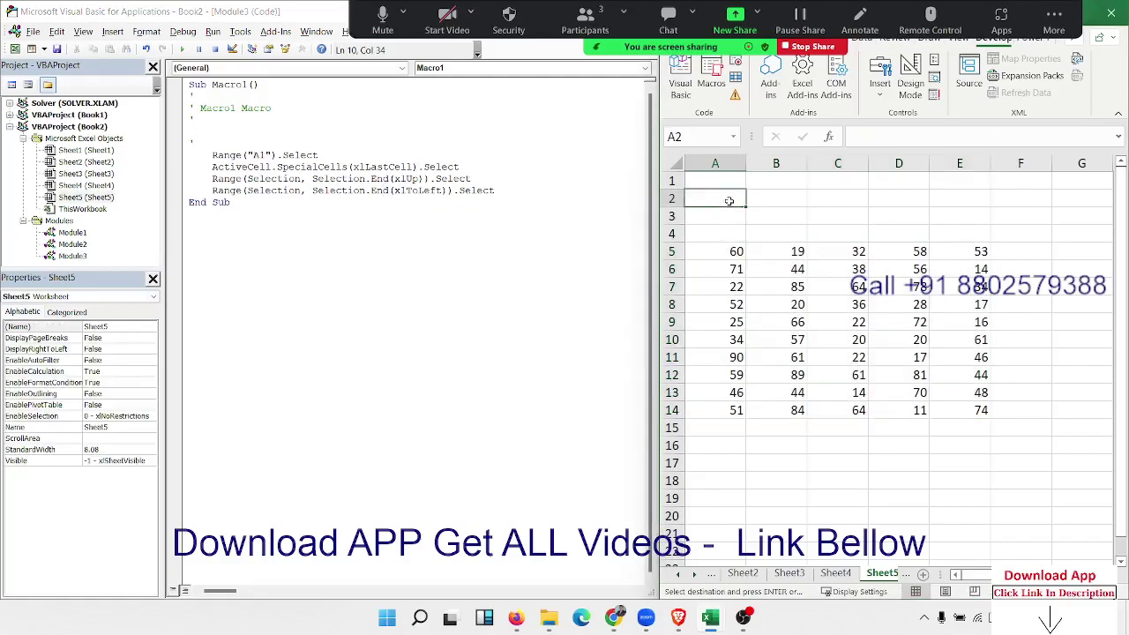
type("The I")
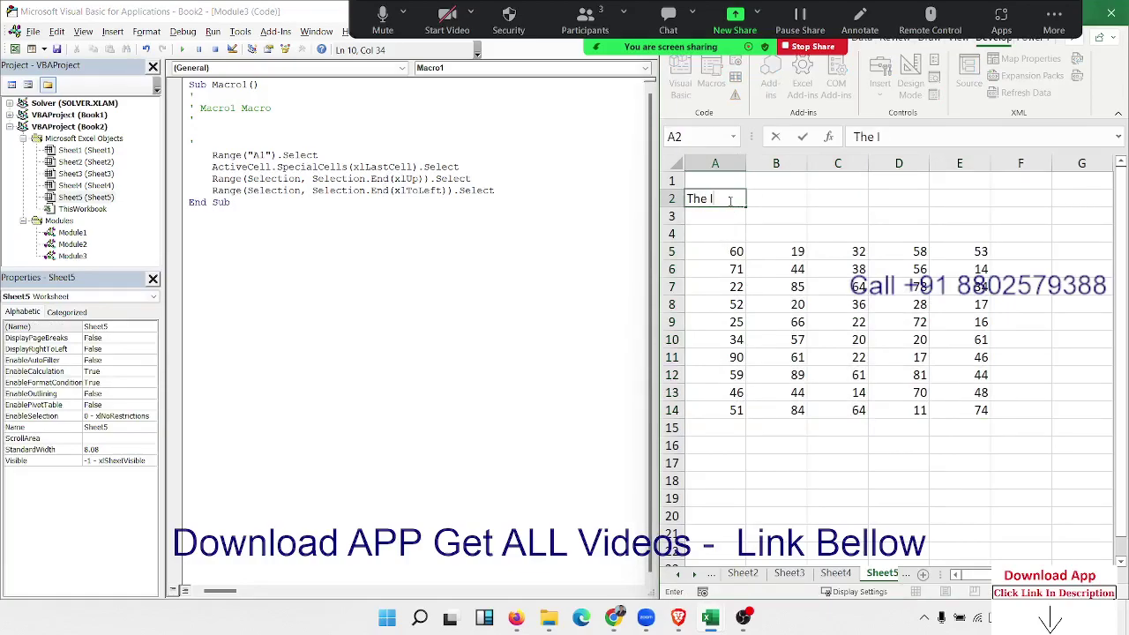
type("PT Excel ")
type("Sch")
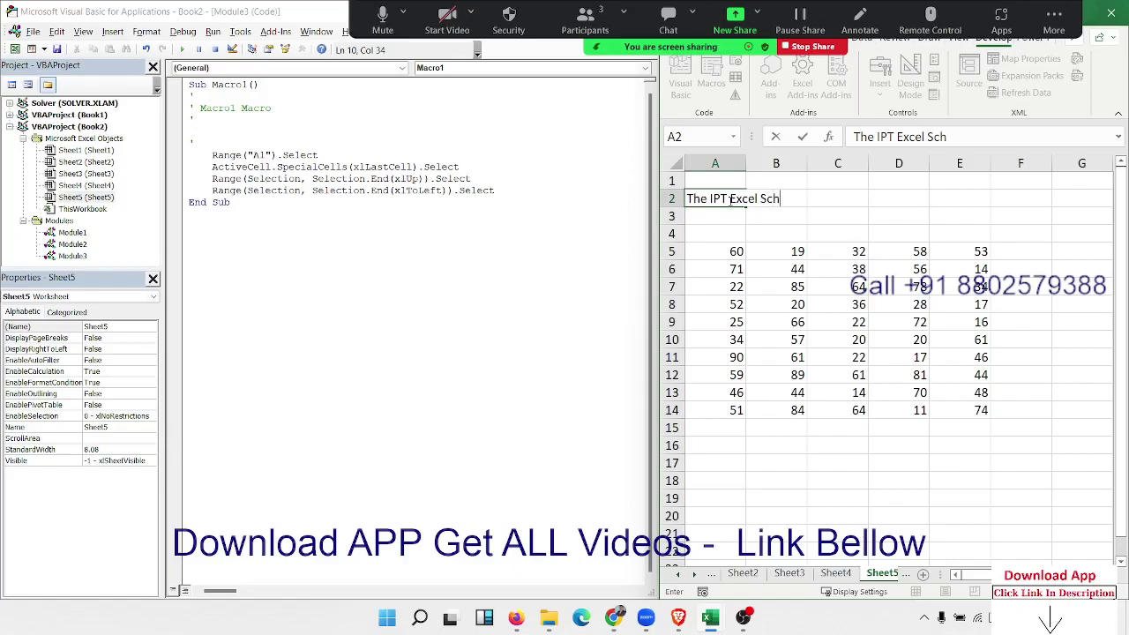
type("oo")
type("l")
left_click(760, 248)
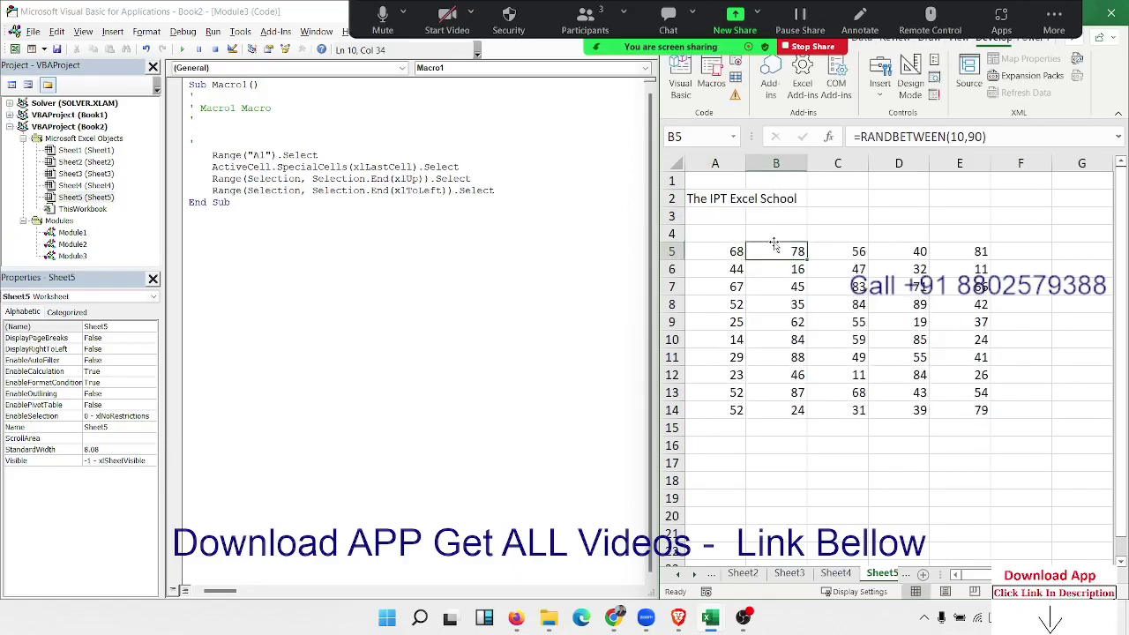
Step: From A1, move to E3 and select E2:E4 with Shift+arrow keys
key("ctrl+Home")
key("Down")
key("Down")
key("Down")
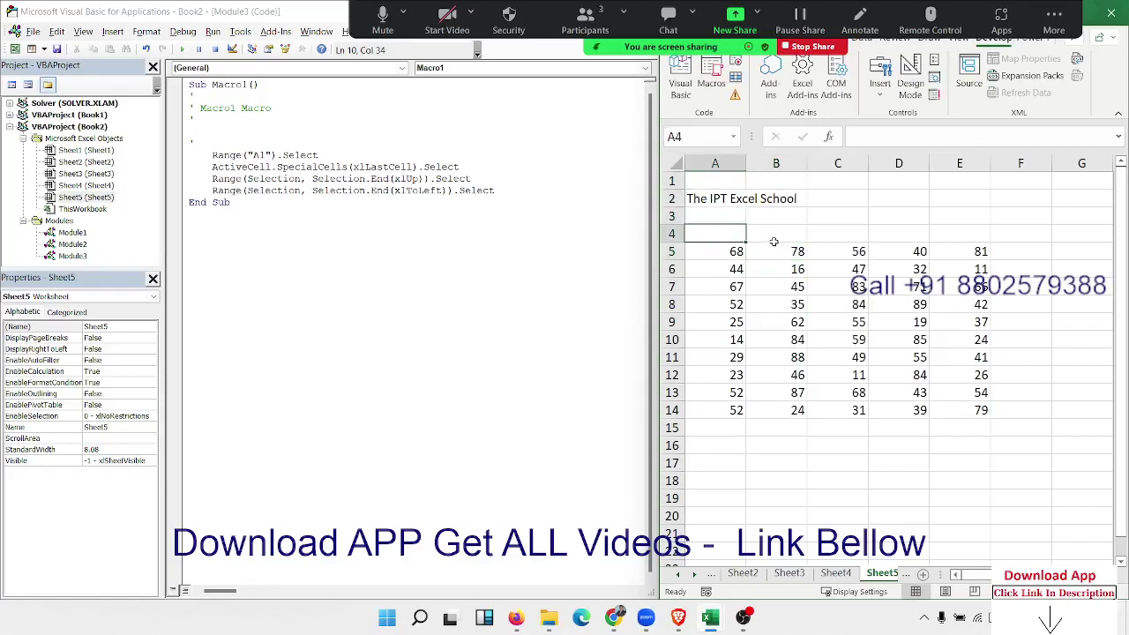
key("Up")
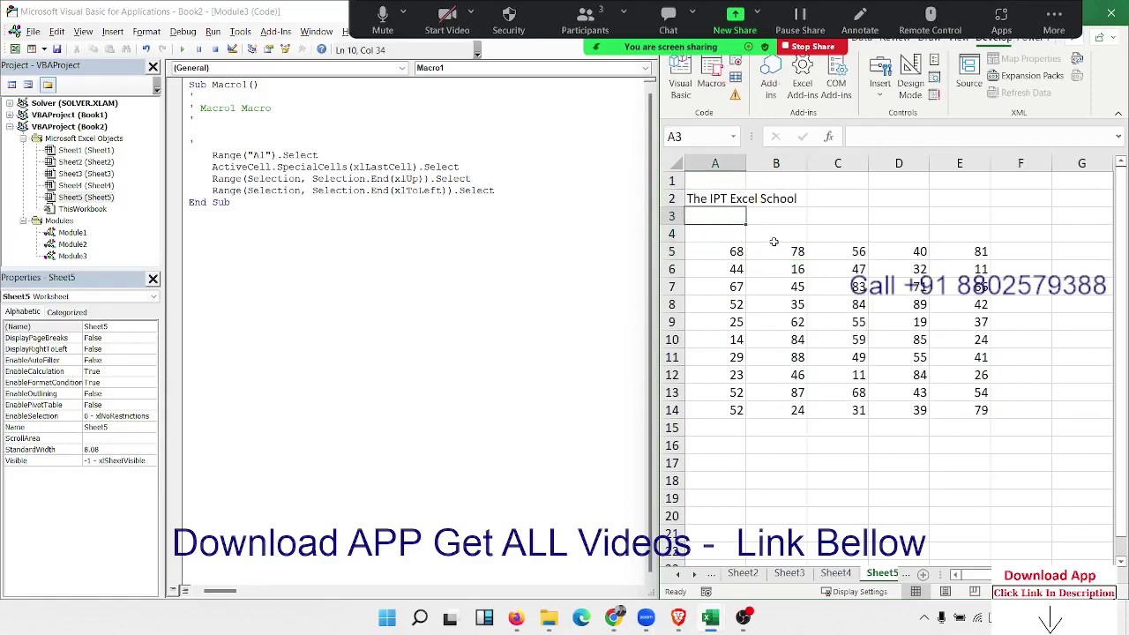
key("Right")
key("Right")
key("Right")
key("Right")
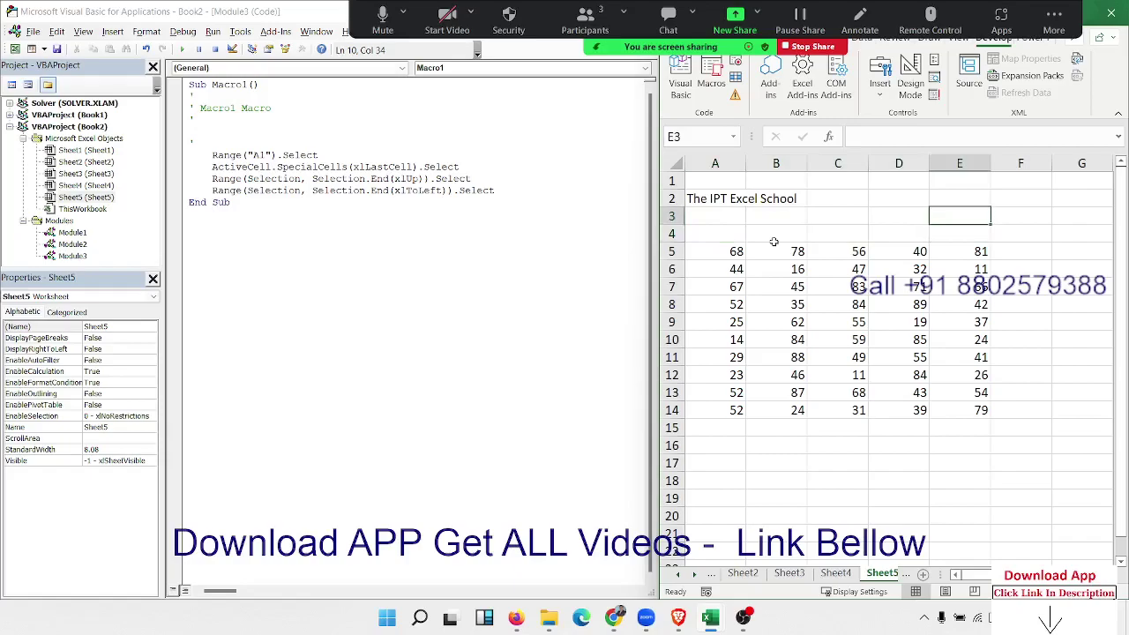
key("shift+Up")
key("shift+Down")
key("Down")
key("shift+Up")
key("shift+Up")
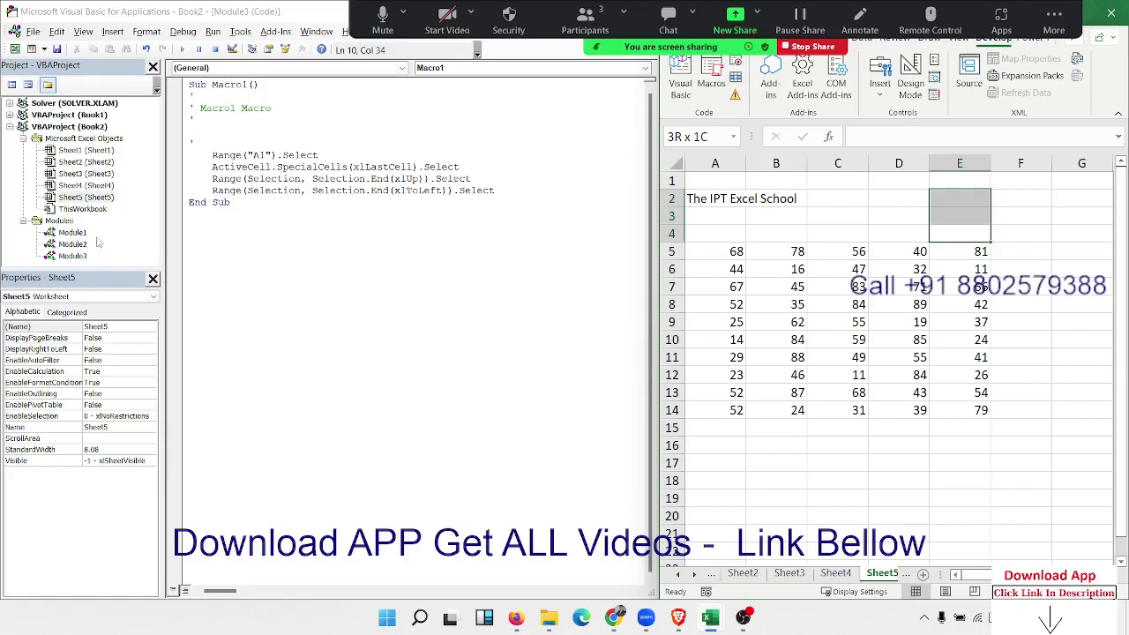
Step: Paste Macro1's four selection lines into rr above End Sub, then check cells A14 and A15
left_click(731, 250)
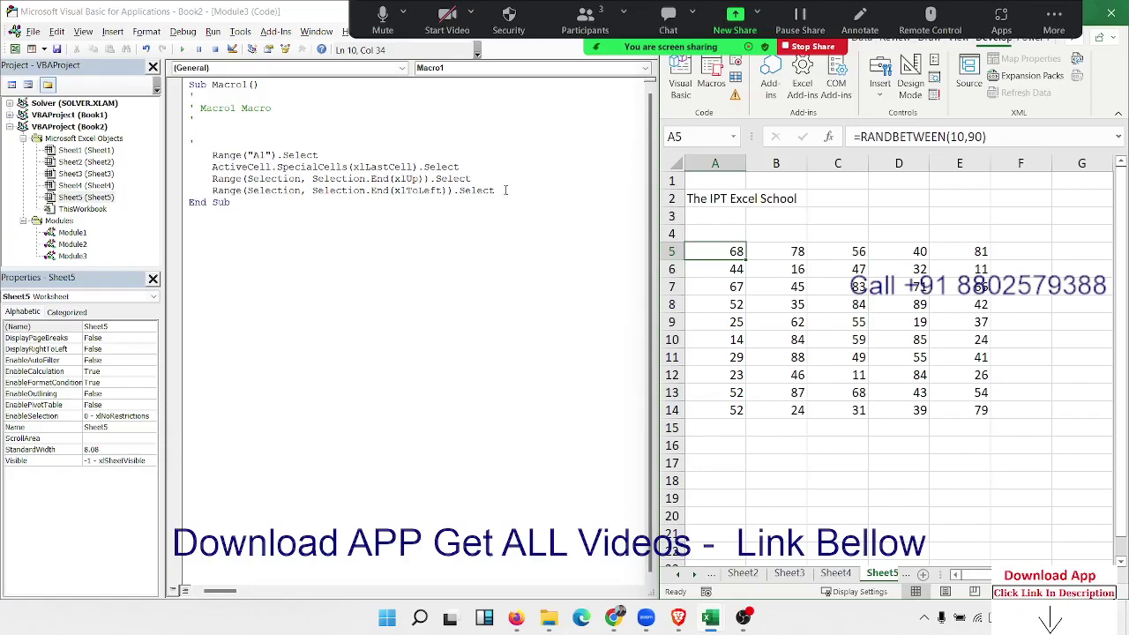
left_click_drag(505, 189, 212, 155)
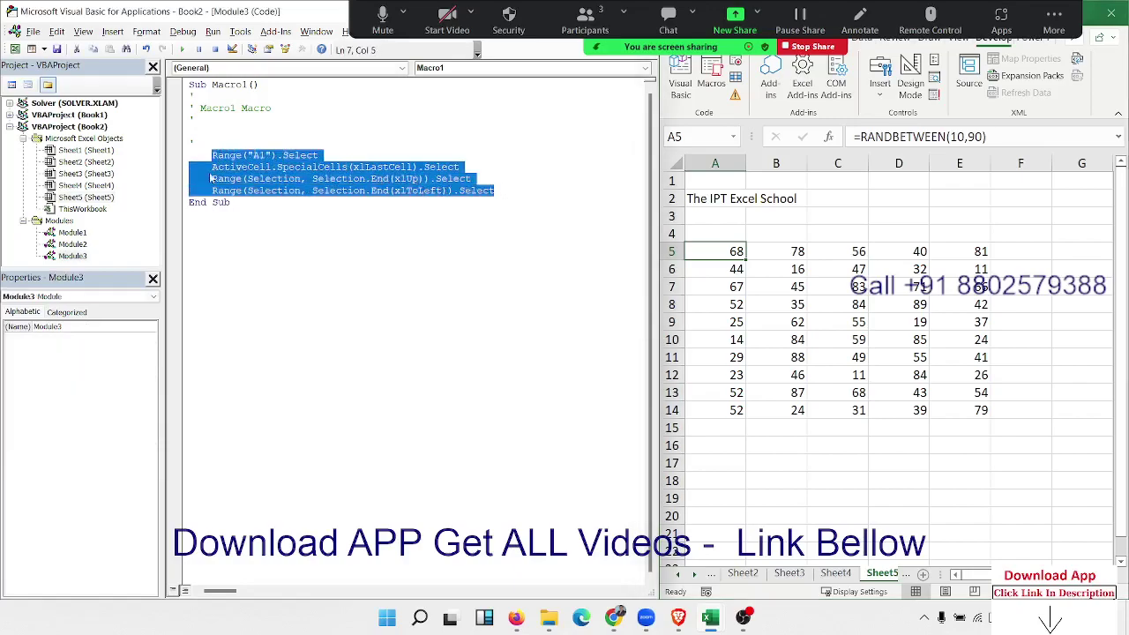
double_click(72, 244)
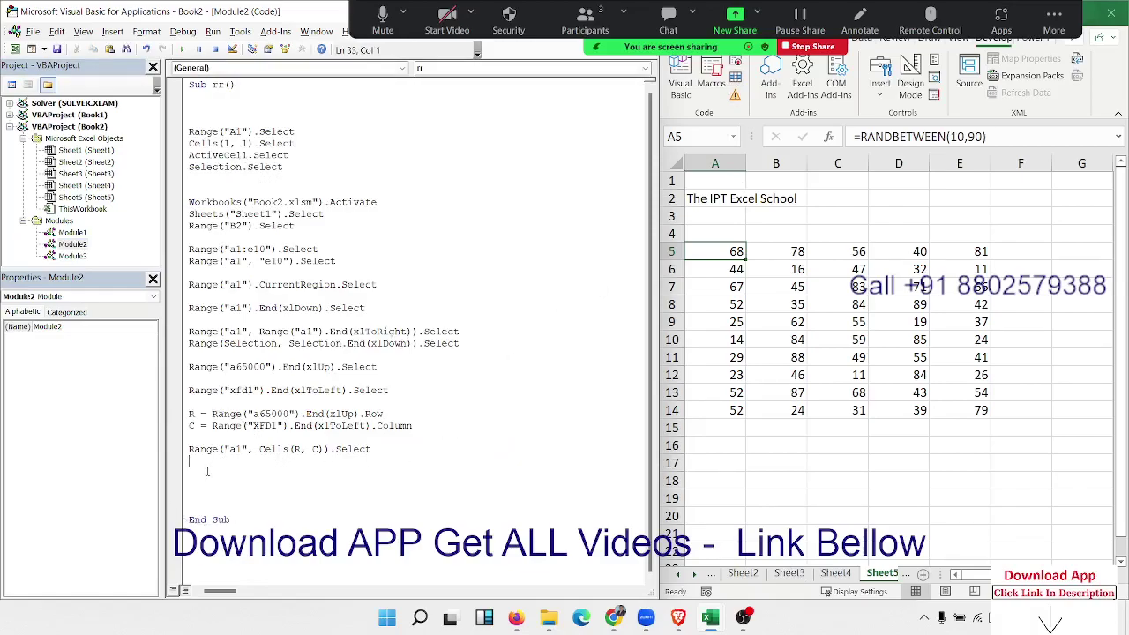
type("Range(\"A1\").Select     ActiveCell.SpecialCells(xlLastCell).Select     Range(Selection, Selection.End(xlUp)).Select     Range(Selection, Selection.End(xlToLeft)).Select")
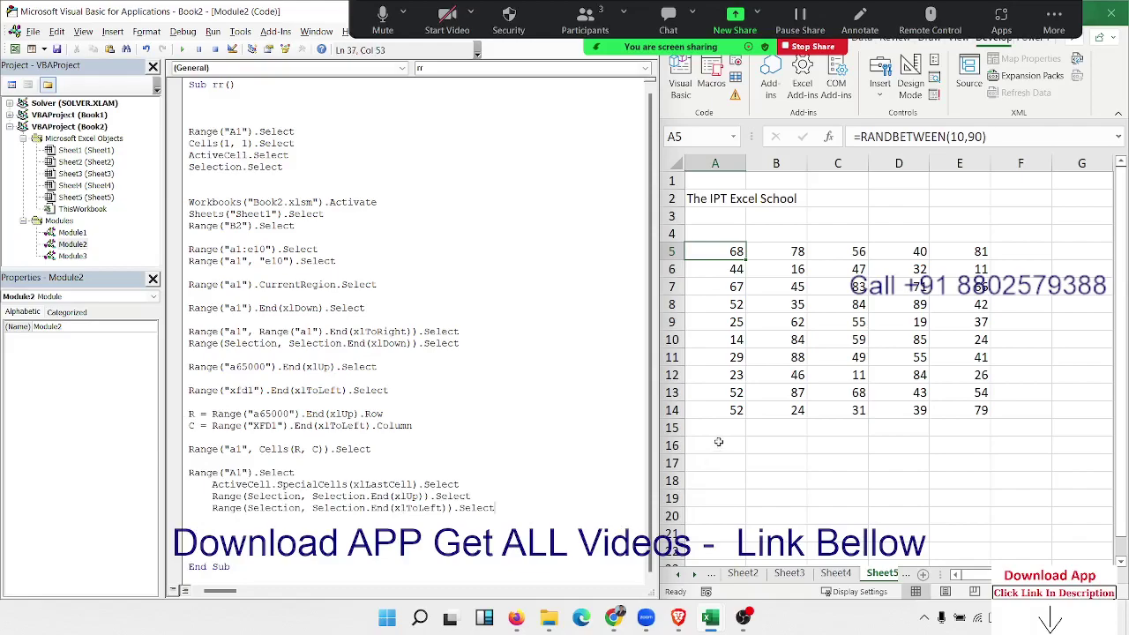
left_click(723, 429)
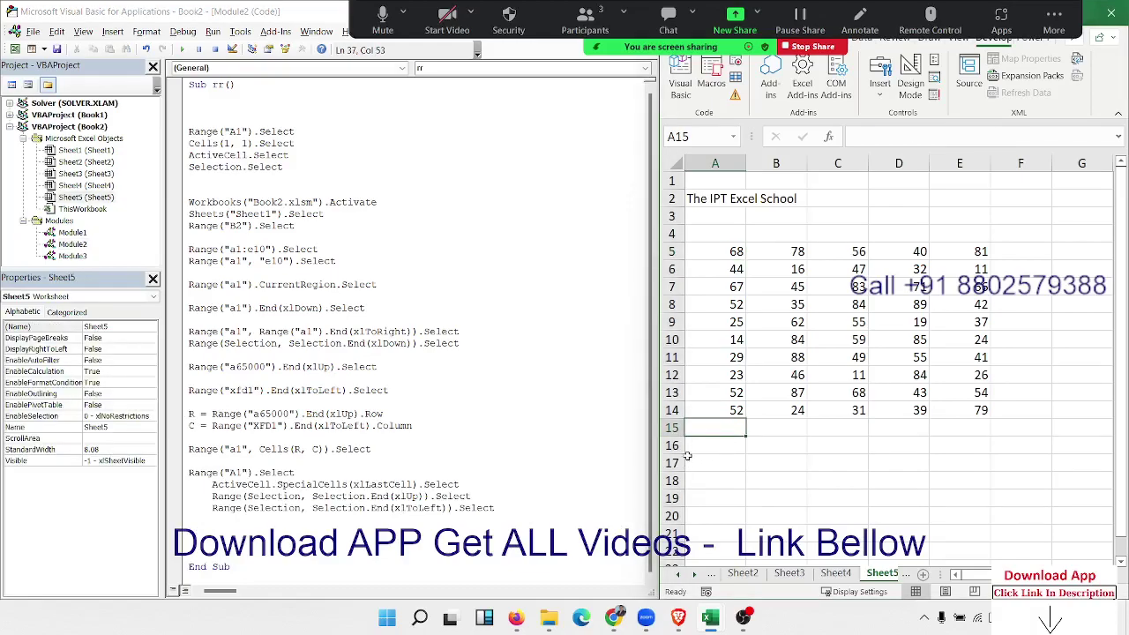
left_click(735, 406)
left_click(732, 425)
Step: Add Range("A65000").End(xlUp).Offset(1,0).Select above End Sub in rr, using IntelliSense completions
left_click(201, 539)
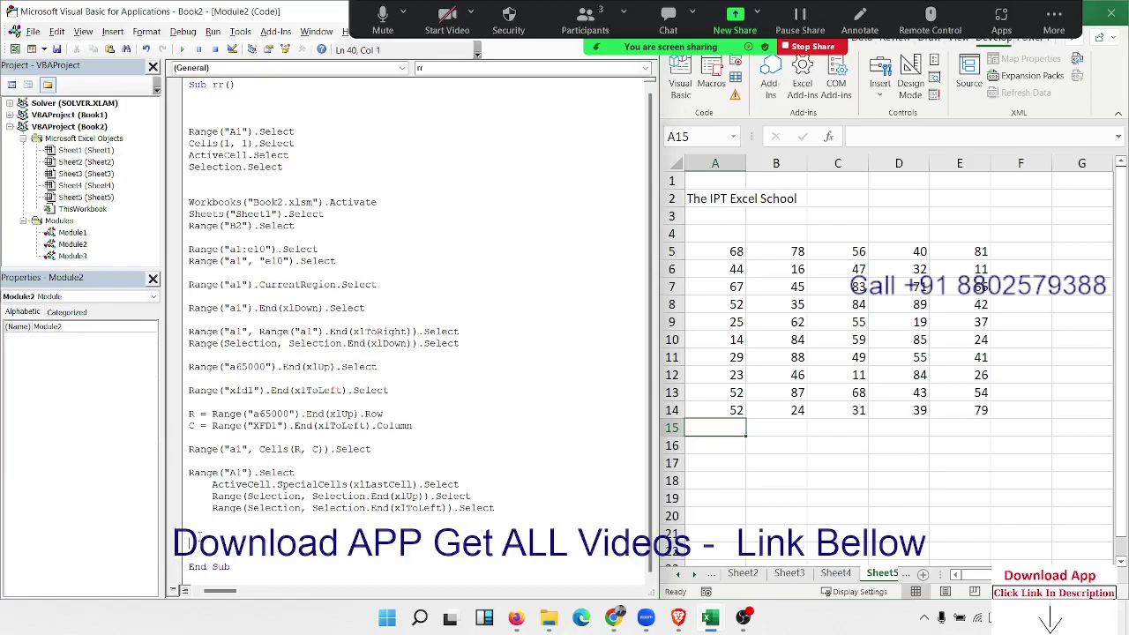
left_click(199, 531)
type("Range")
type("(\"A6")
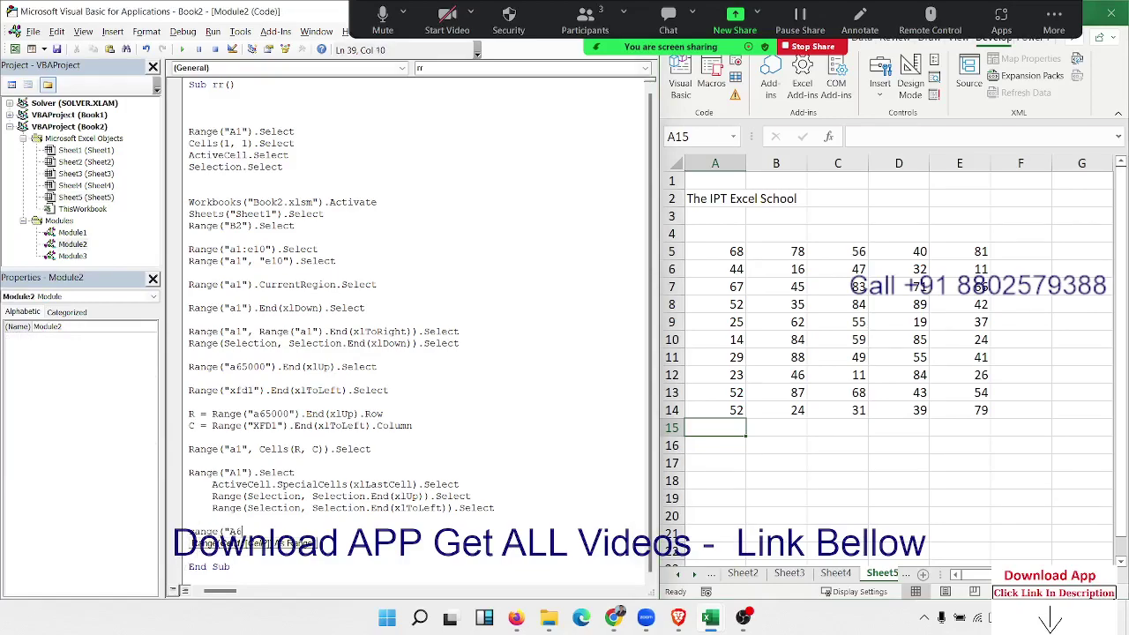
type("5000\")")
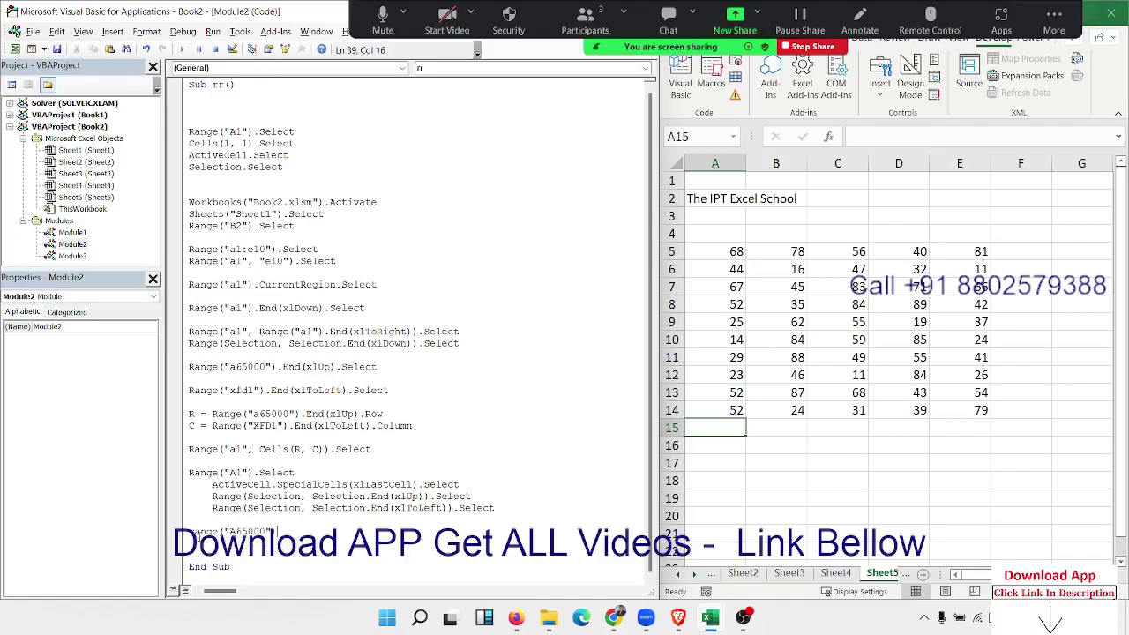
type(".En")
key("Tab")
type("(xlUp")
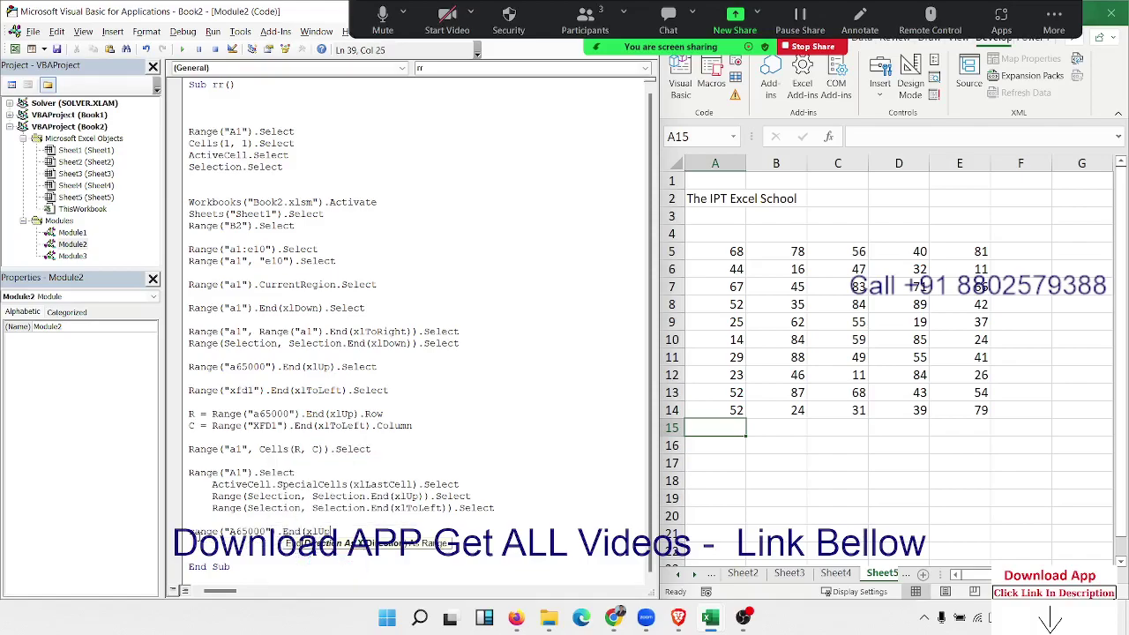
type(").")
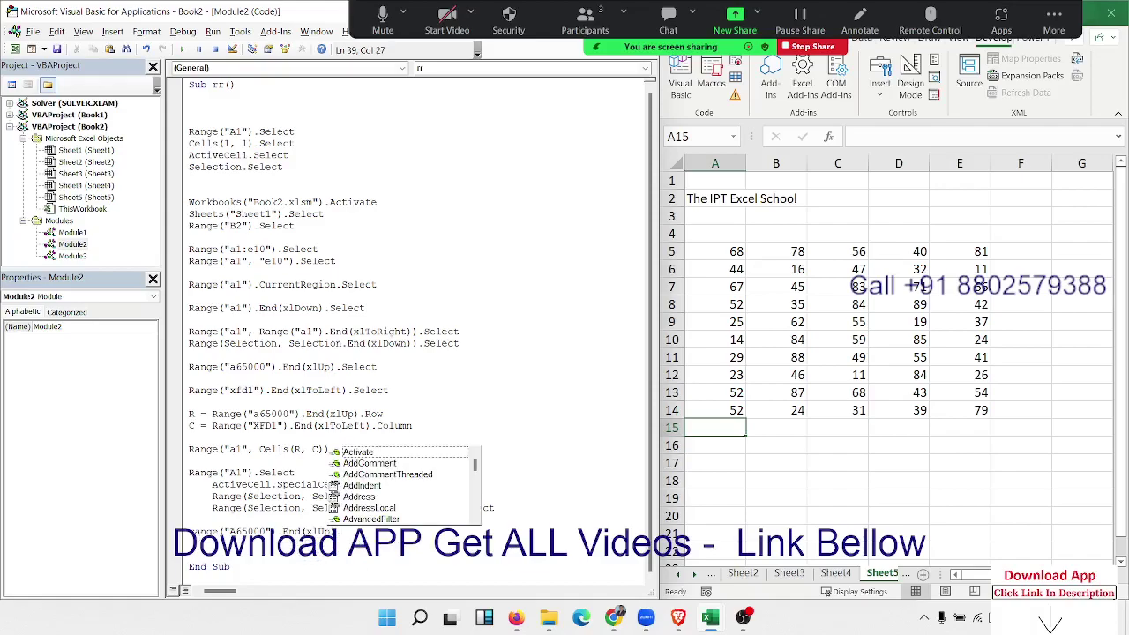
type("of")
key("Tab")
type("(")
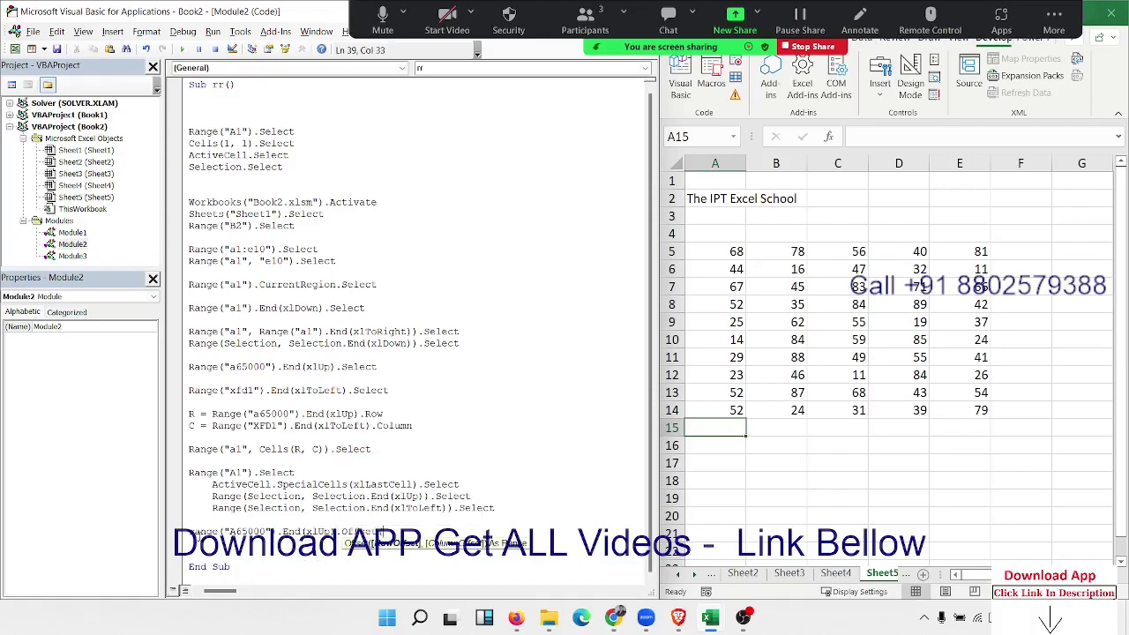
type("1,")
type("0).v")
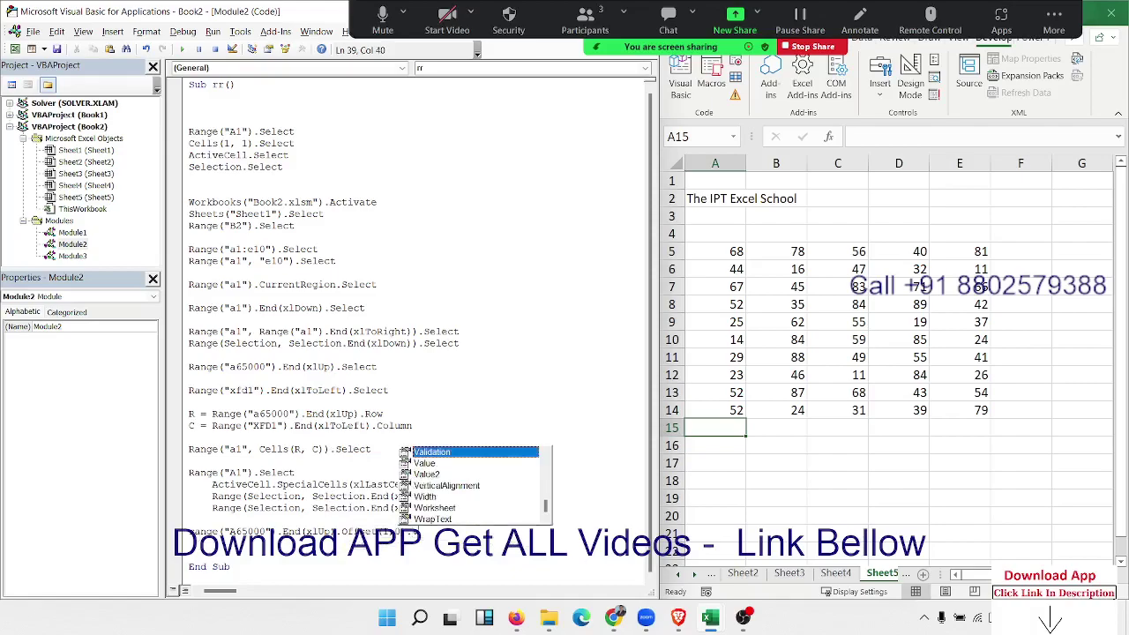
key("Down")
key("BackSpace")
type("s")
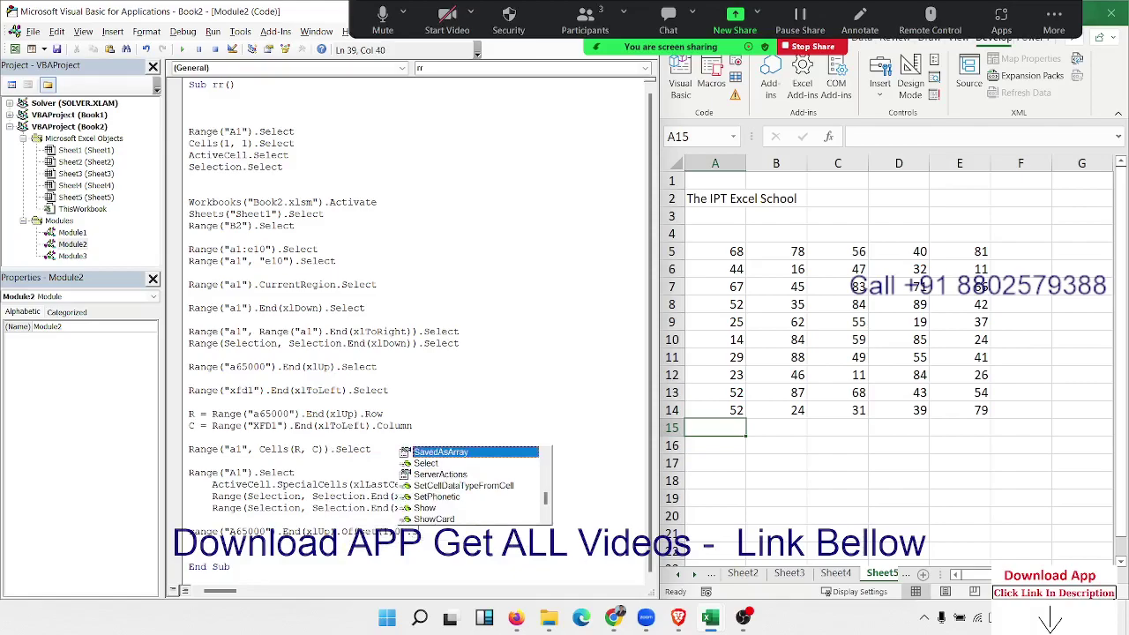
key("Down")
key("Tab")
key("Return")
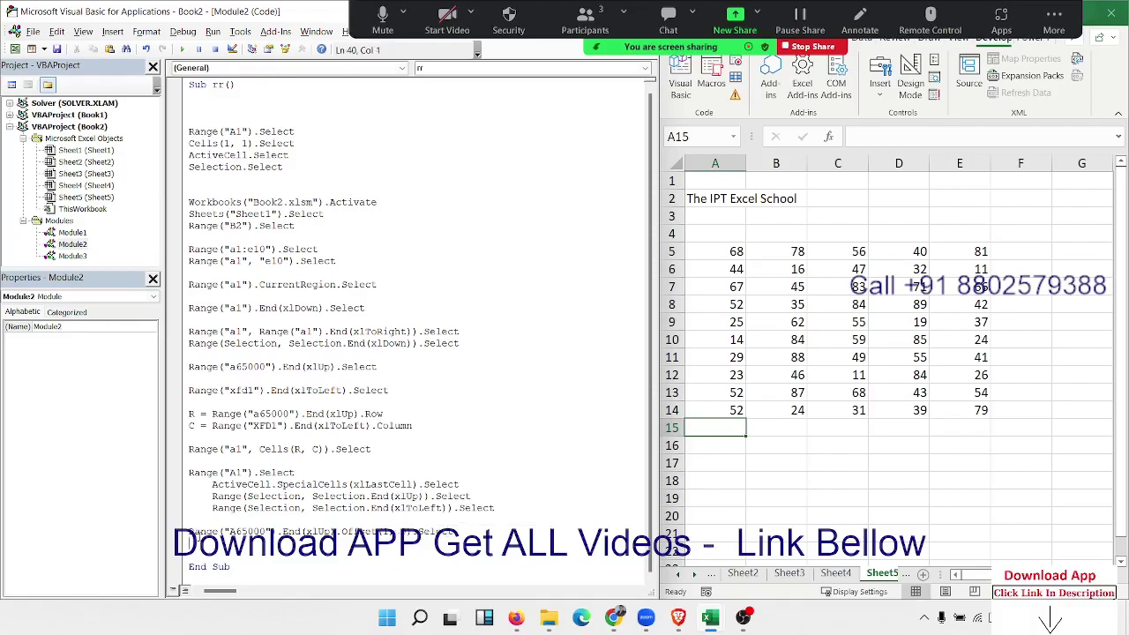
left_click(737, 557)
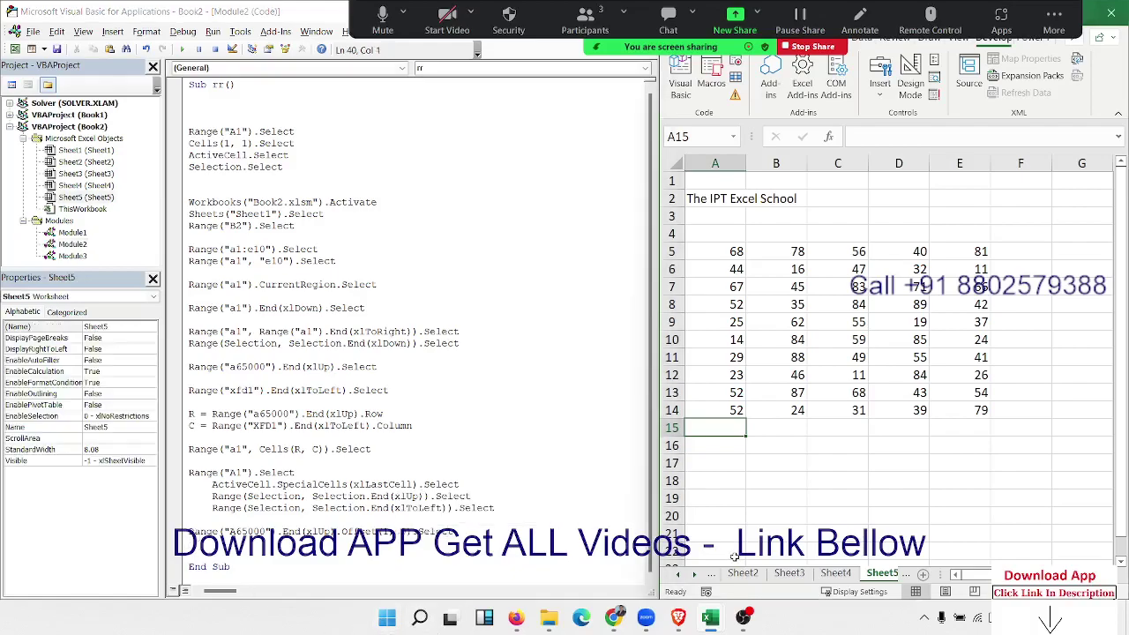
key("ctrl+Up")
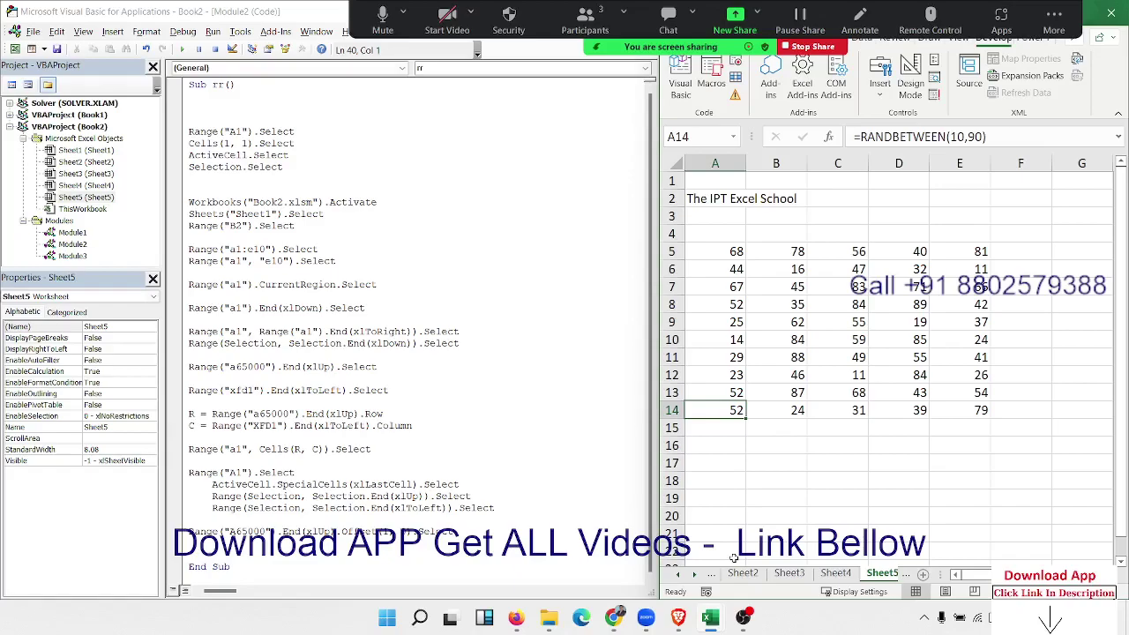
key("F5")
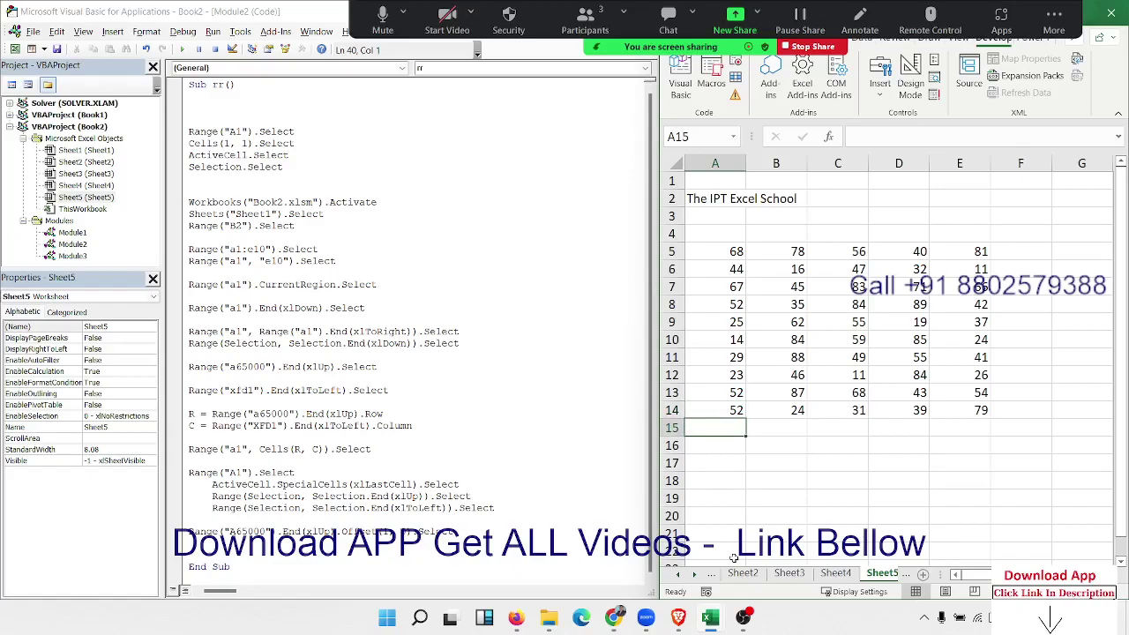
key("Up")
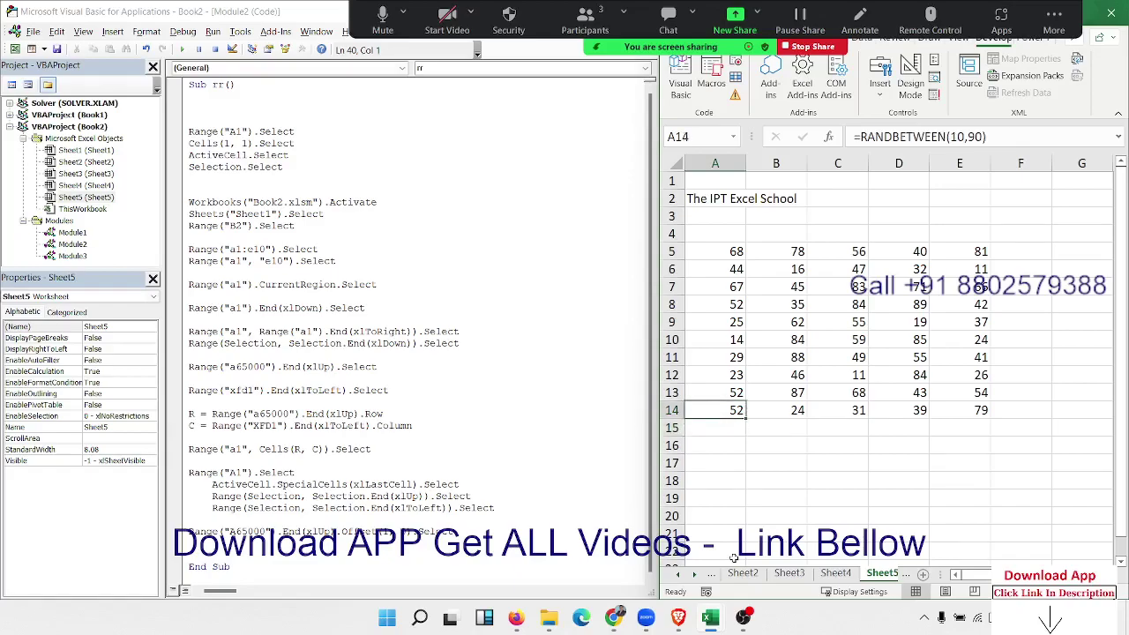
key("Right")
key("Right")
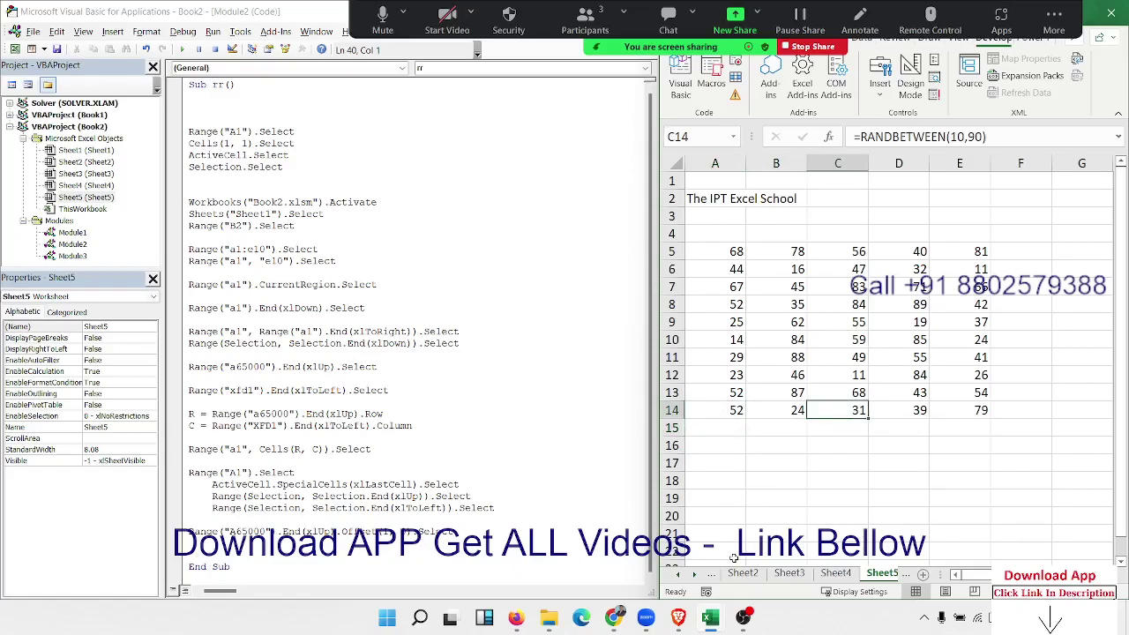
key("Left")
key("Left")
key("Down")
key("Down")
key("Down")
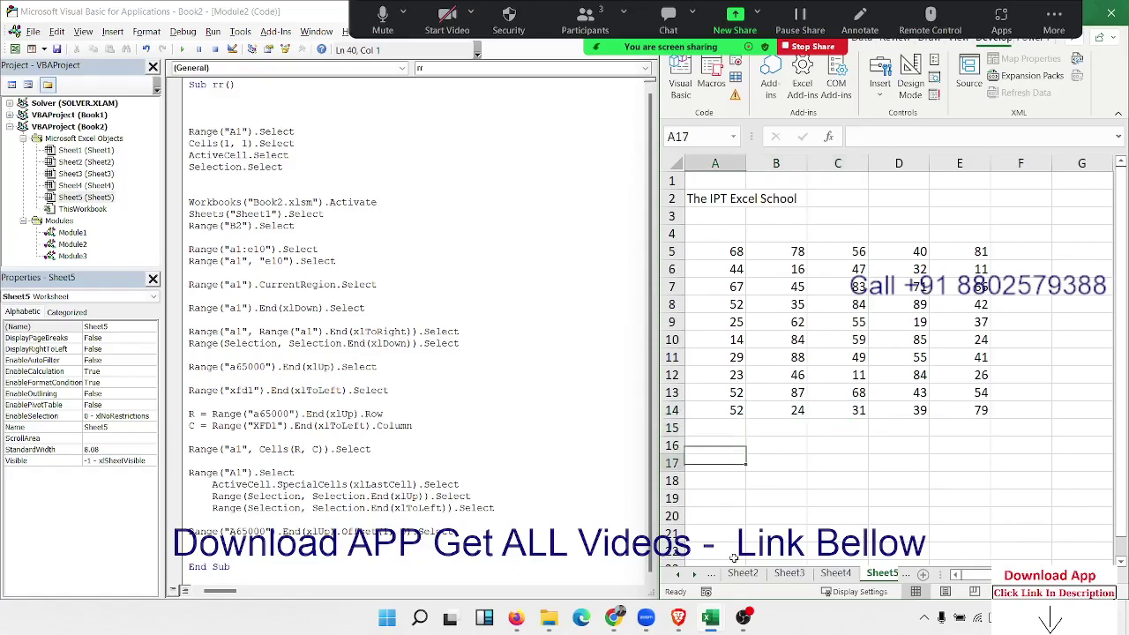
key("Up")
key("Up")
key("Up")
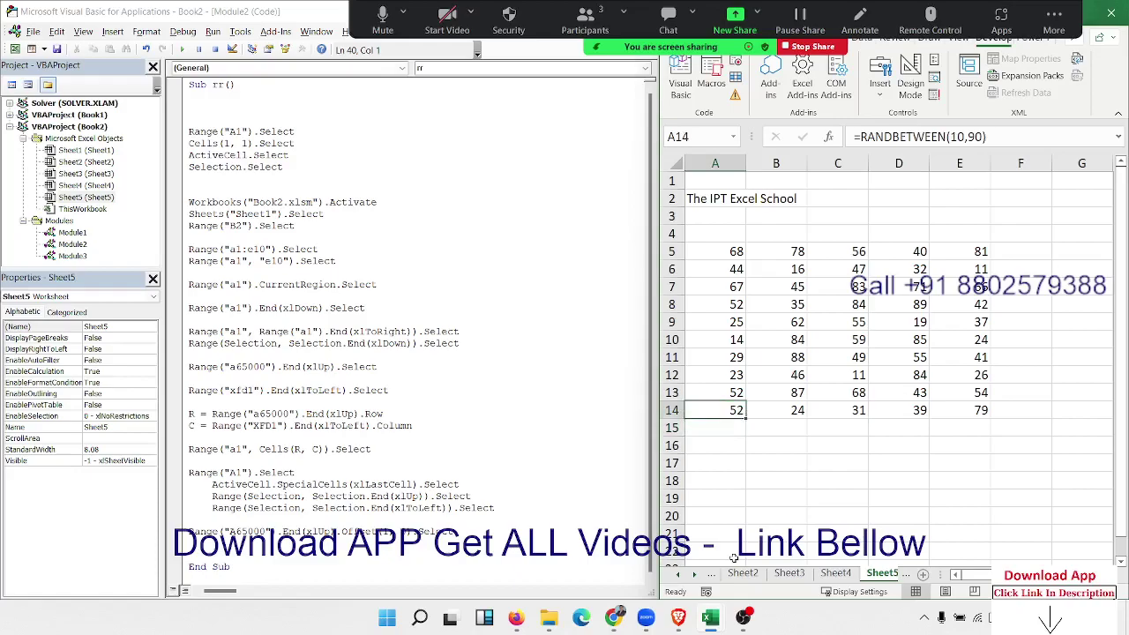
key("Up")
key("Up")
key("Up")
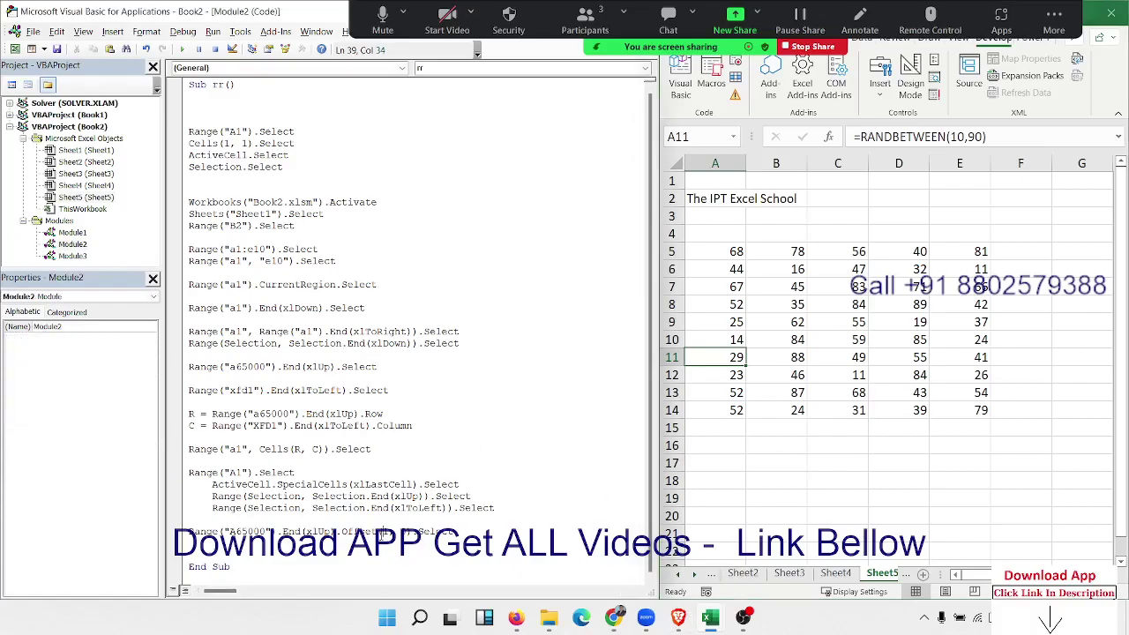
Step: Open Module1's mk_att code, view Sheet3's green-headed attendance table, and add blank Sheet6
left_click(70, 233)
double_click(71, 233)
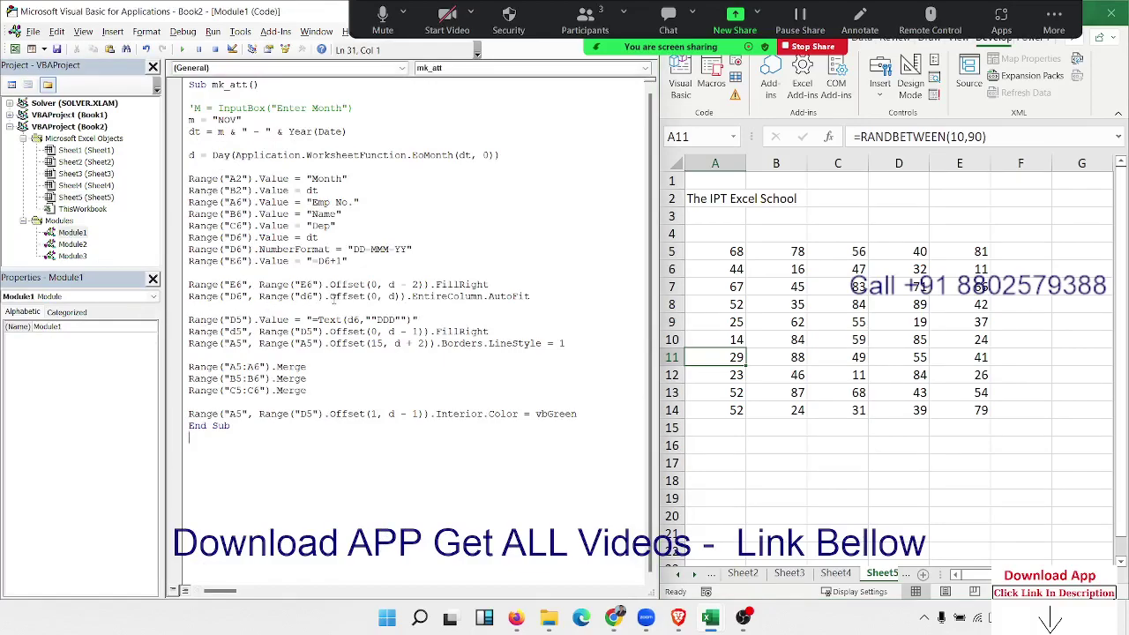
left_click(842, 573)
left_click(837, 573)
left_click(790, 574)
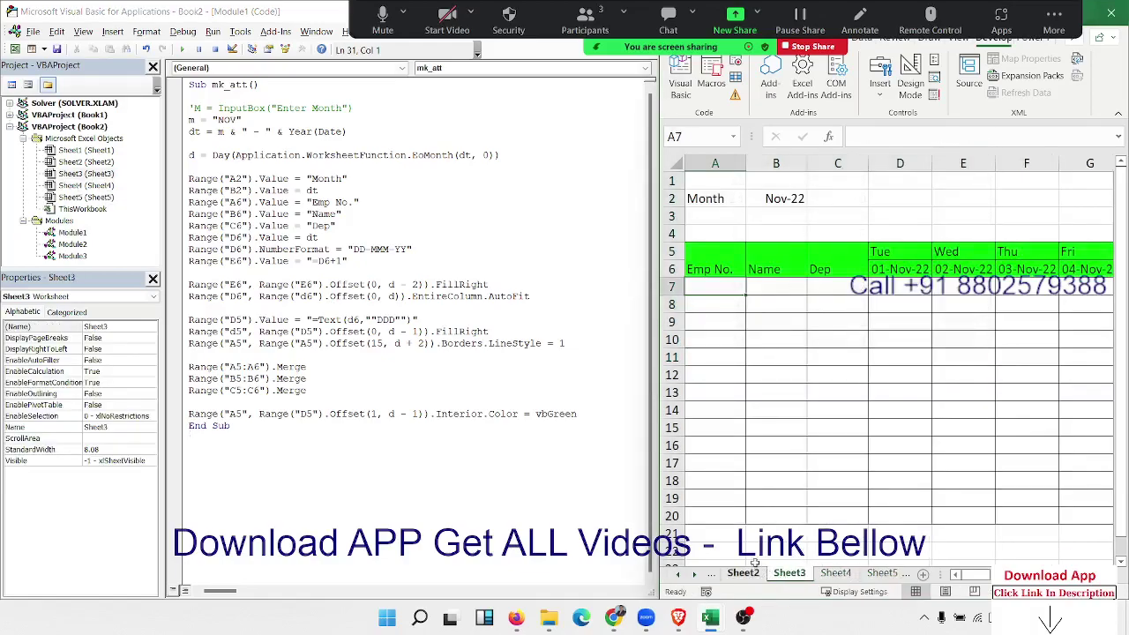
left_click(767, 361)
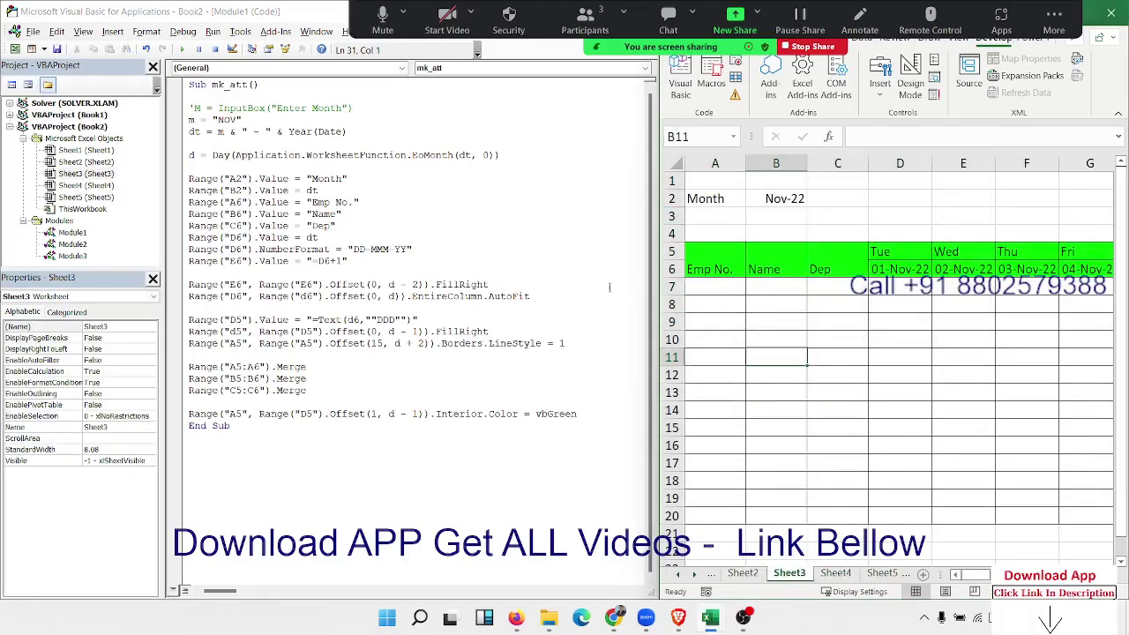
left_click_drag(974, 574, 992, 574)
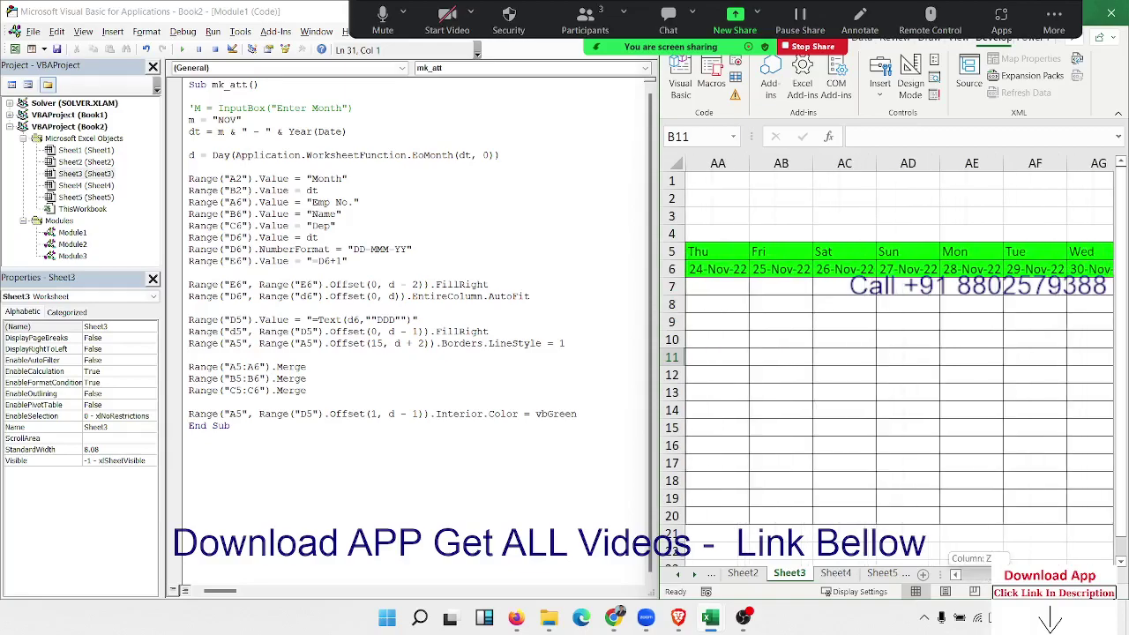
left_click(922, 574)
left_click(288, 214)
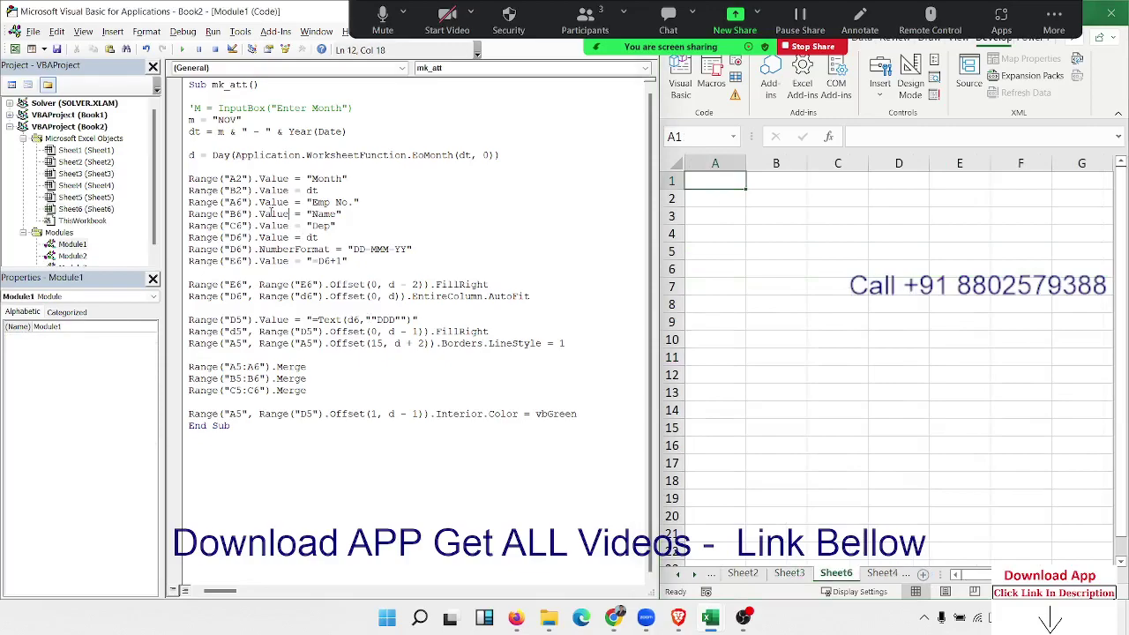
left_click(185, 50)
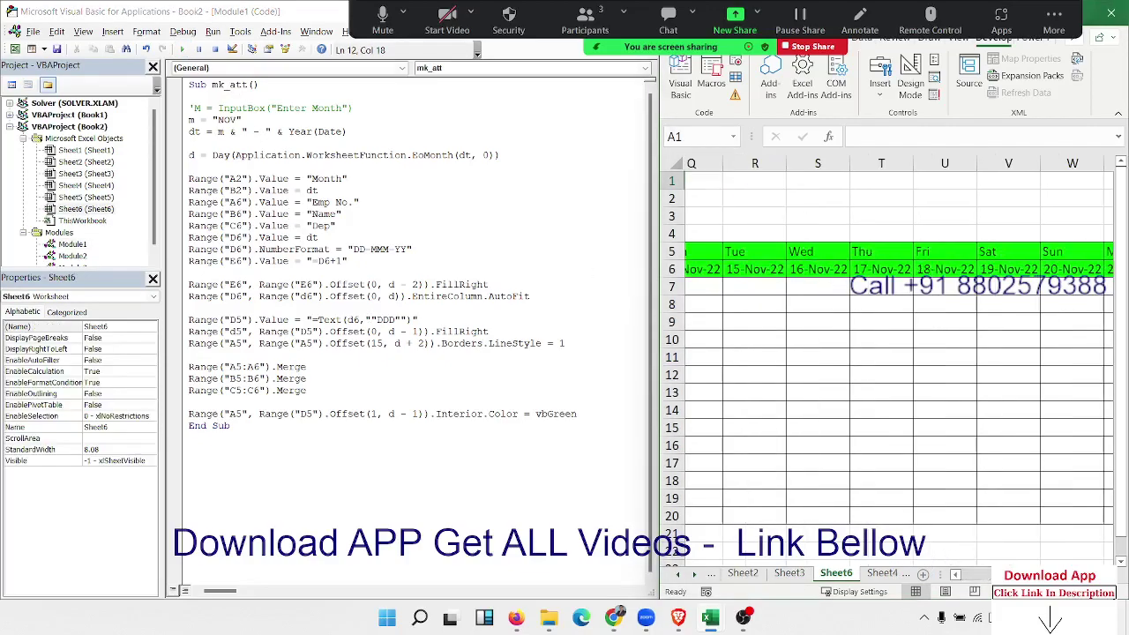
left_click_drag(966, 574, 979, 574)
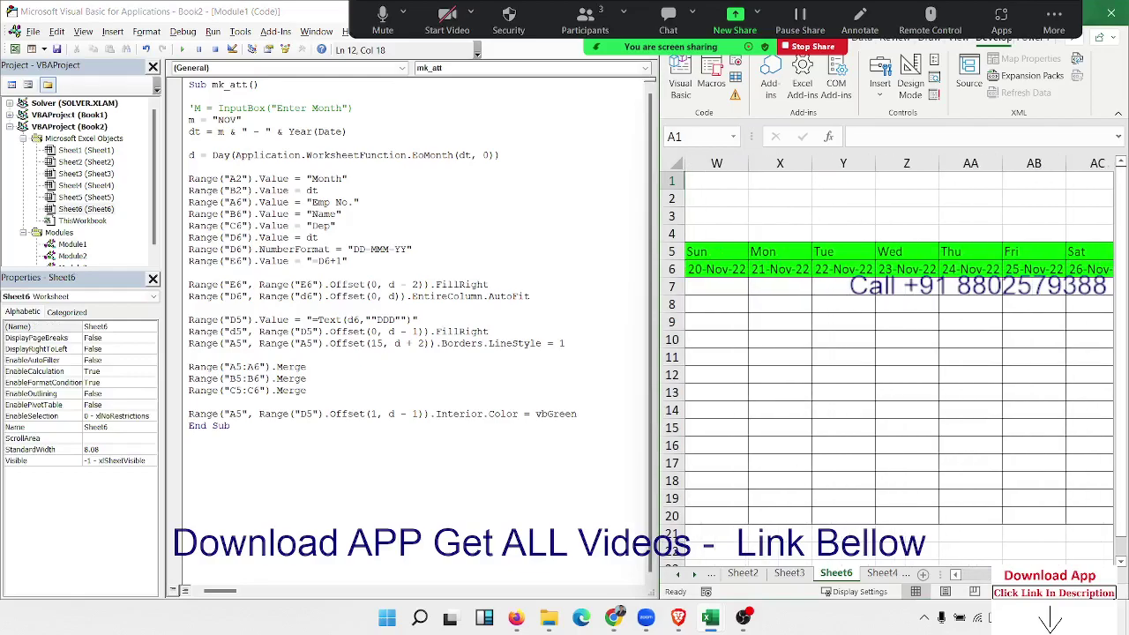
scroll(899, 353, "right", 2)
scroll(900, 353, "right", 2)
scroll(899, 352, "right", 2)
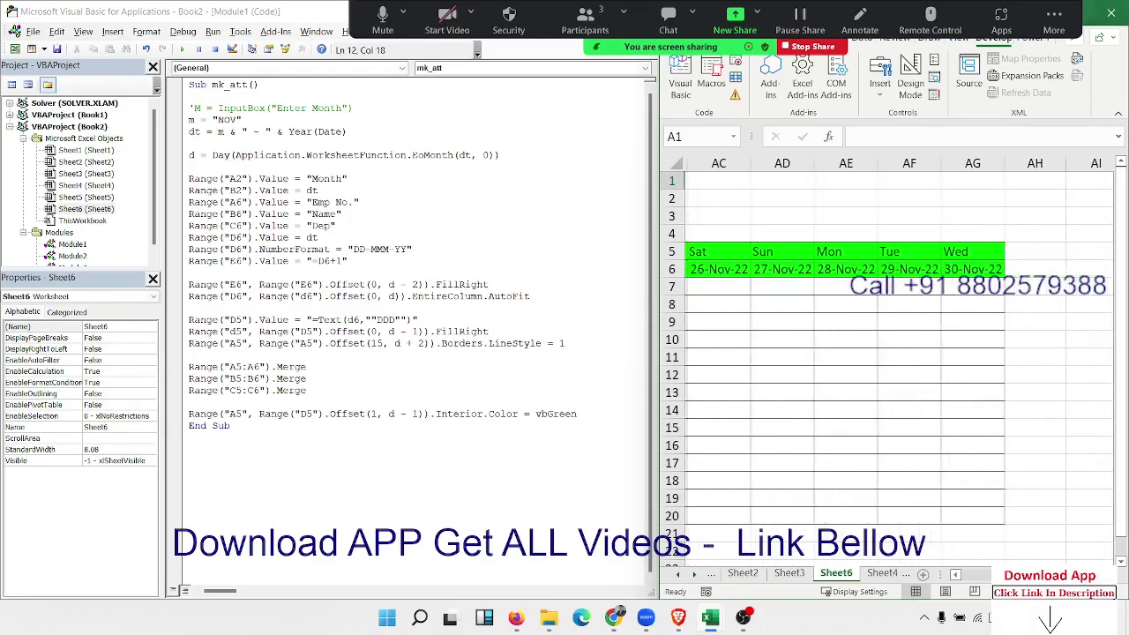
scroll(899, 353, "right", 1)
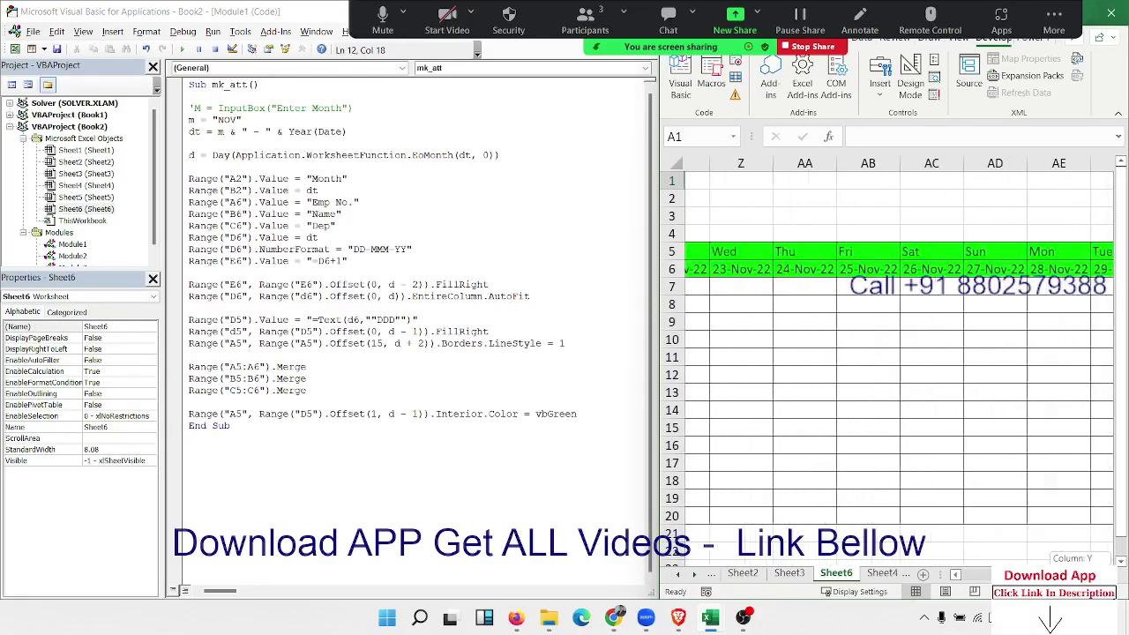
left_click_drag(964, 569, 950, 568)
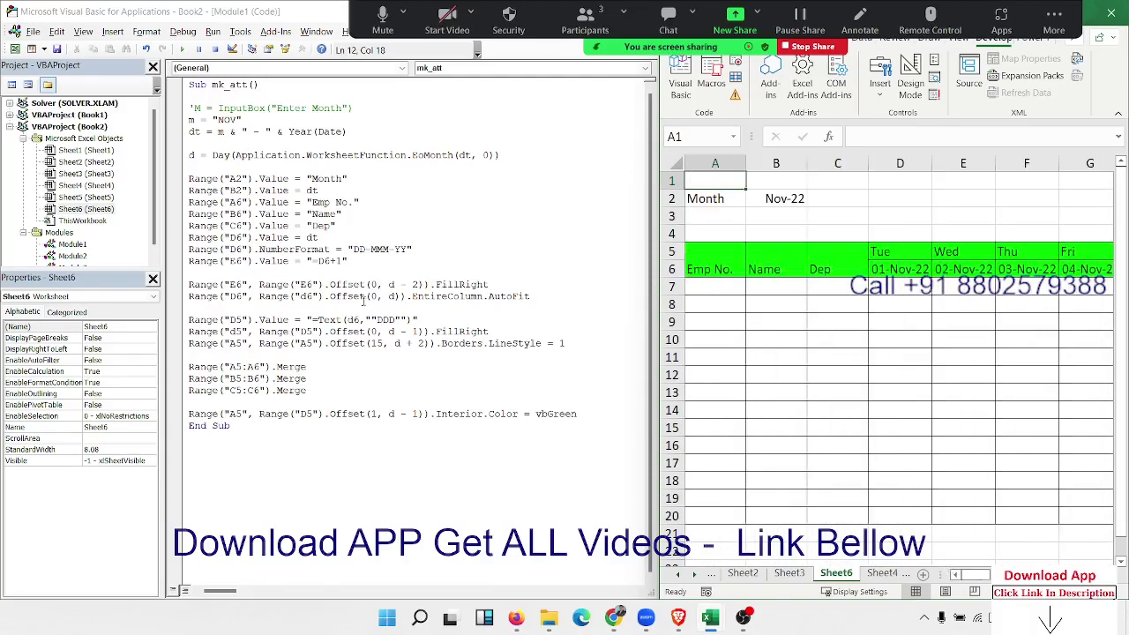
left_click(222, 177)
left_click(224, 155)
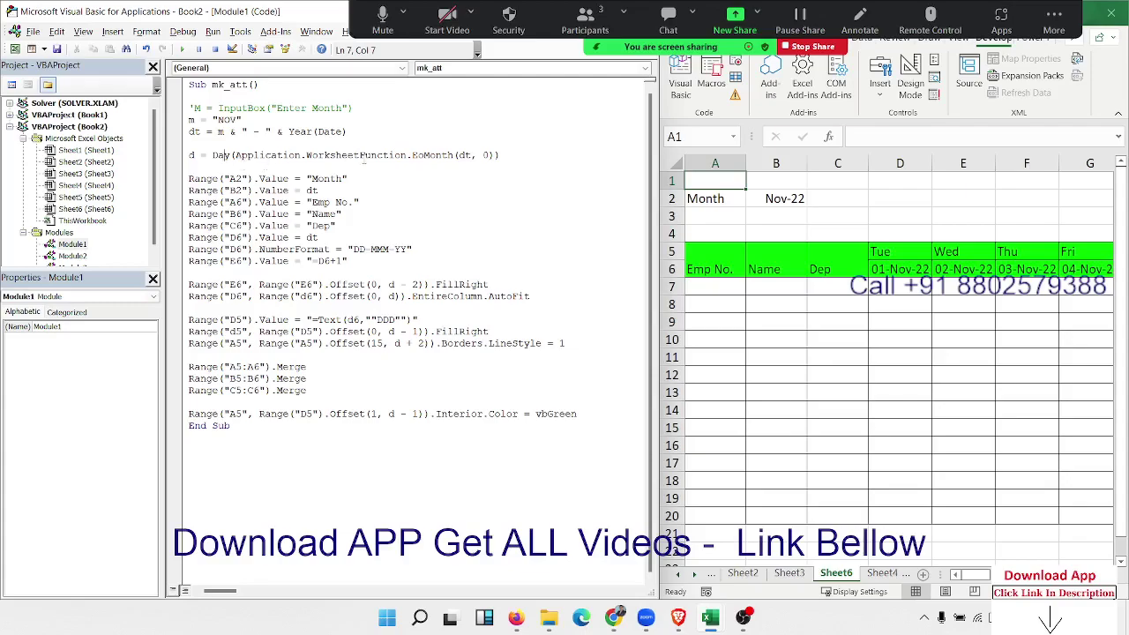
Step: Insert a blank line before the Range("E6")...AutoFit statement in mk_att
left_click_drag(520, 159, 179, 155)
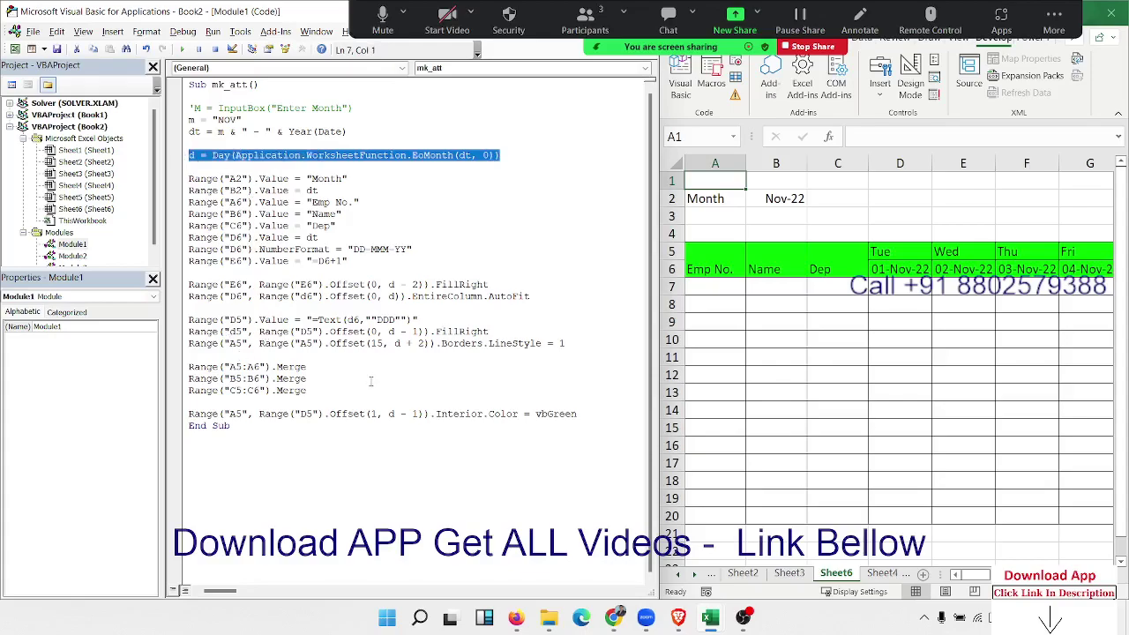
left_click(189, 296)
key("Return")
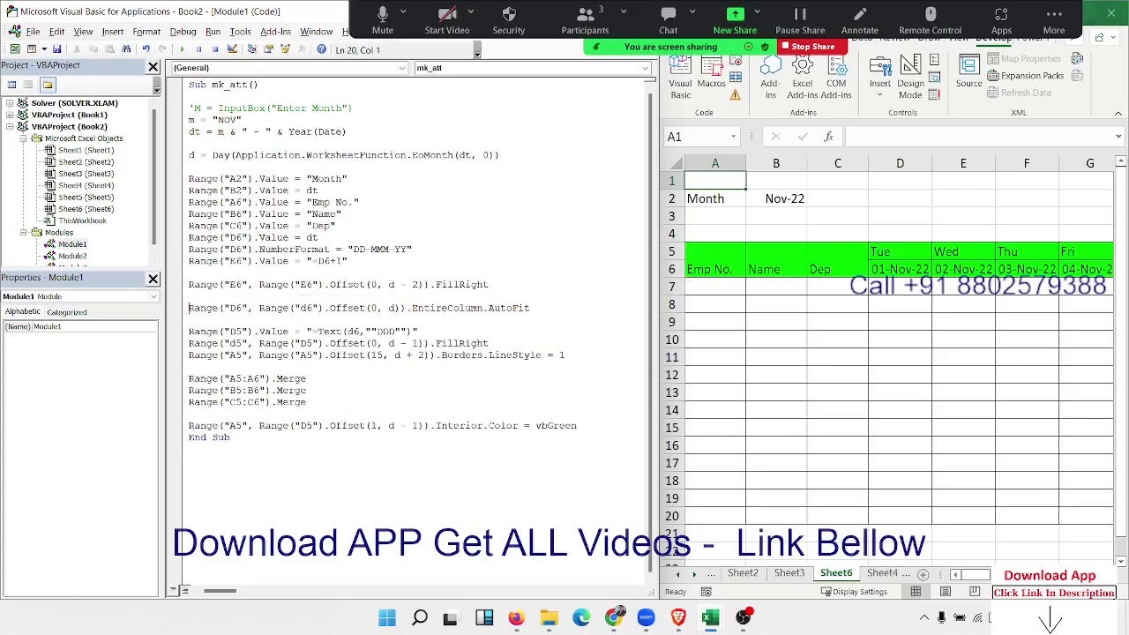
Step: Inspect Sheet6's dates: D6 holds 01-Nov-22 and E6 the unchanged formula =D6+1
double_click(202, 261)
left_click(892, 272)
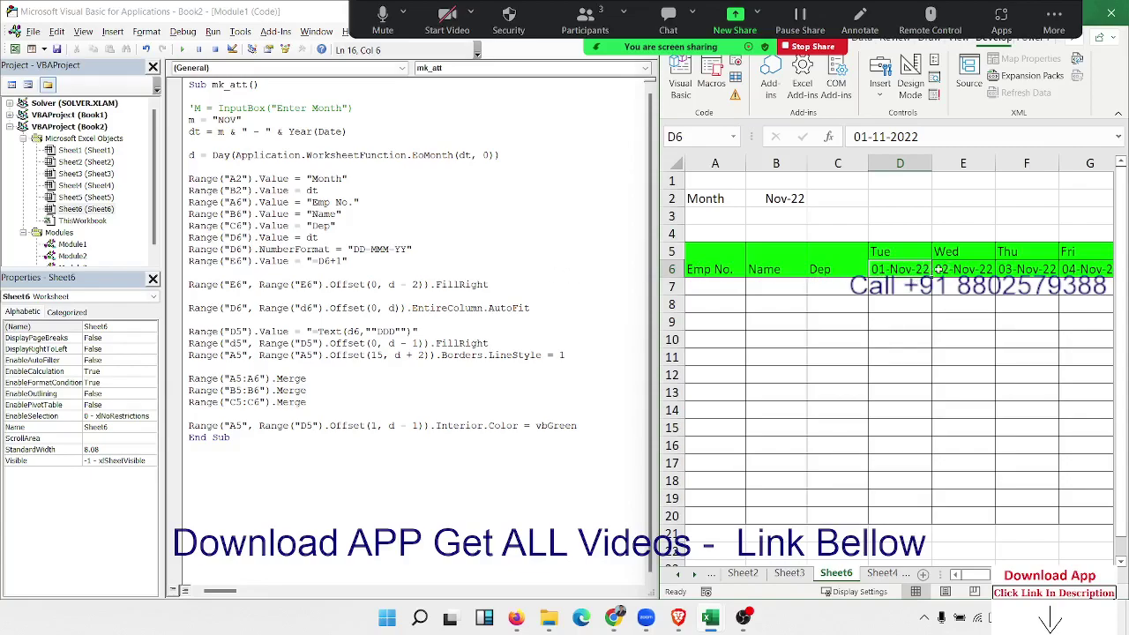
left_click(426, 236)
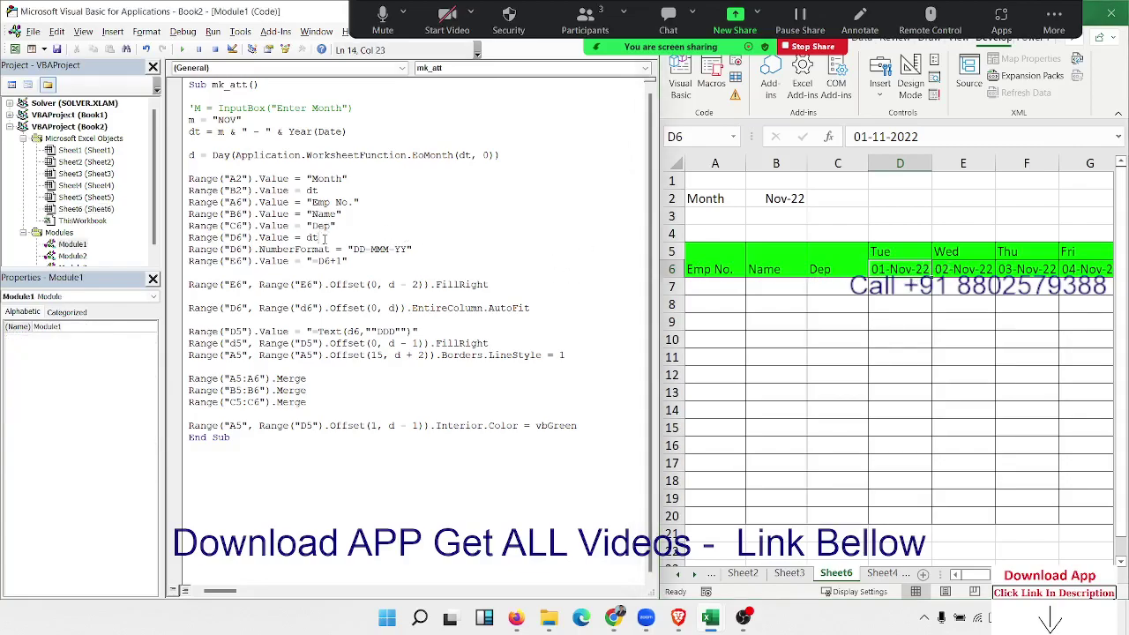
left_click(974, 271)
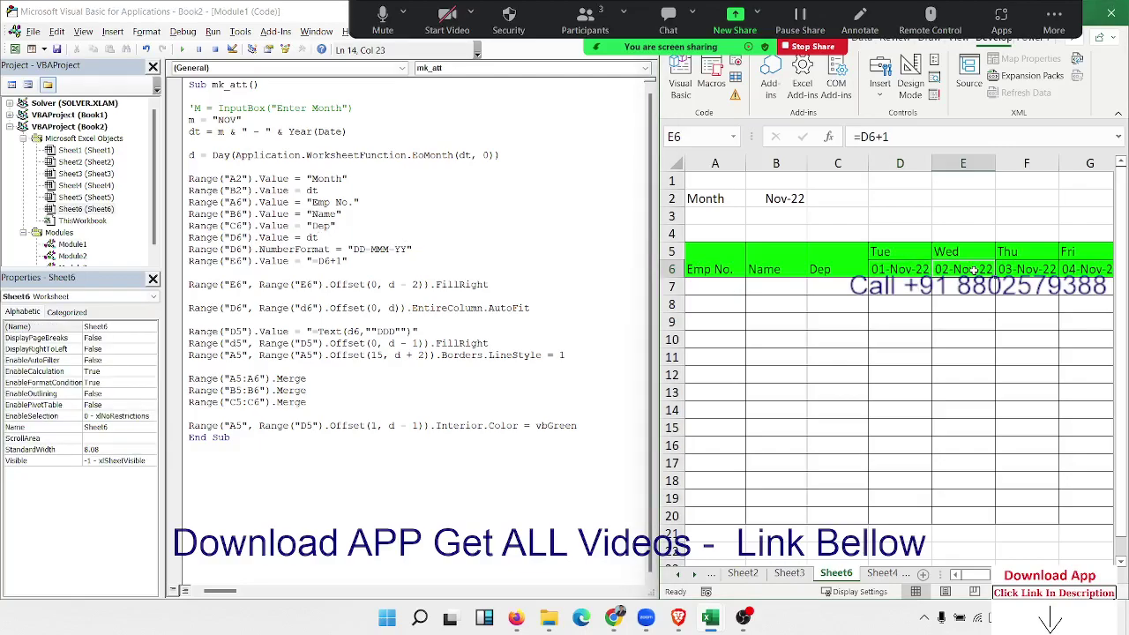
double_click(973, 272)
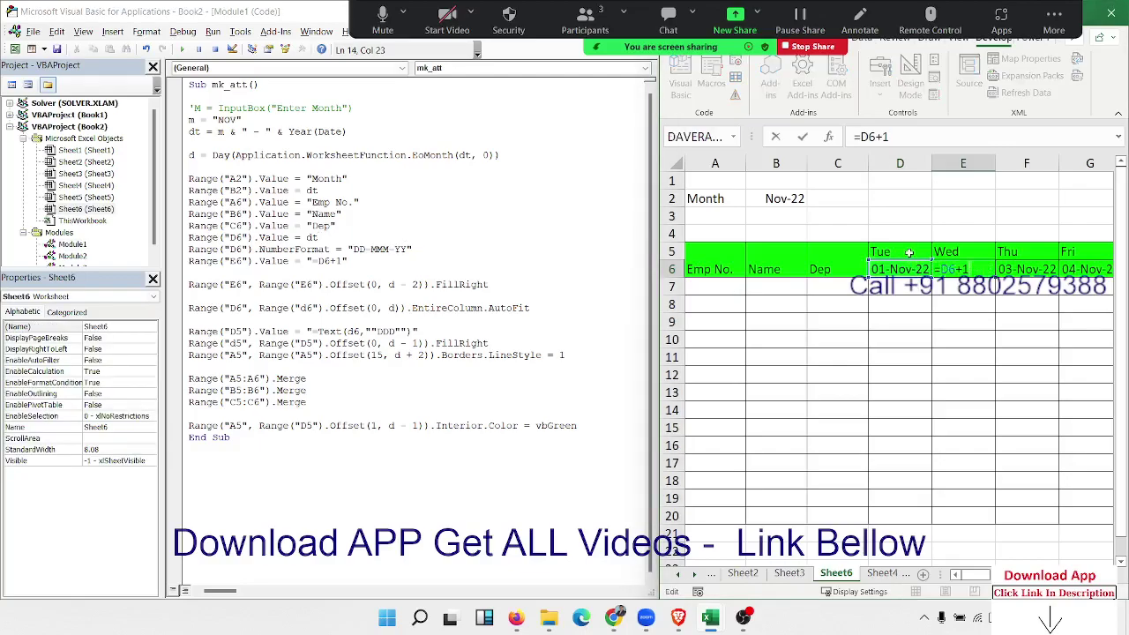
key("Return")
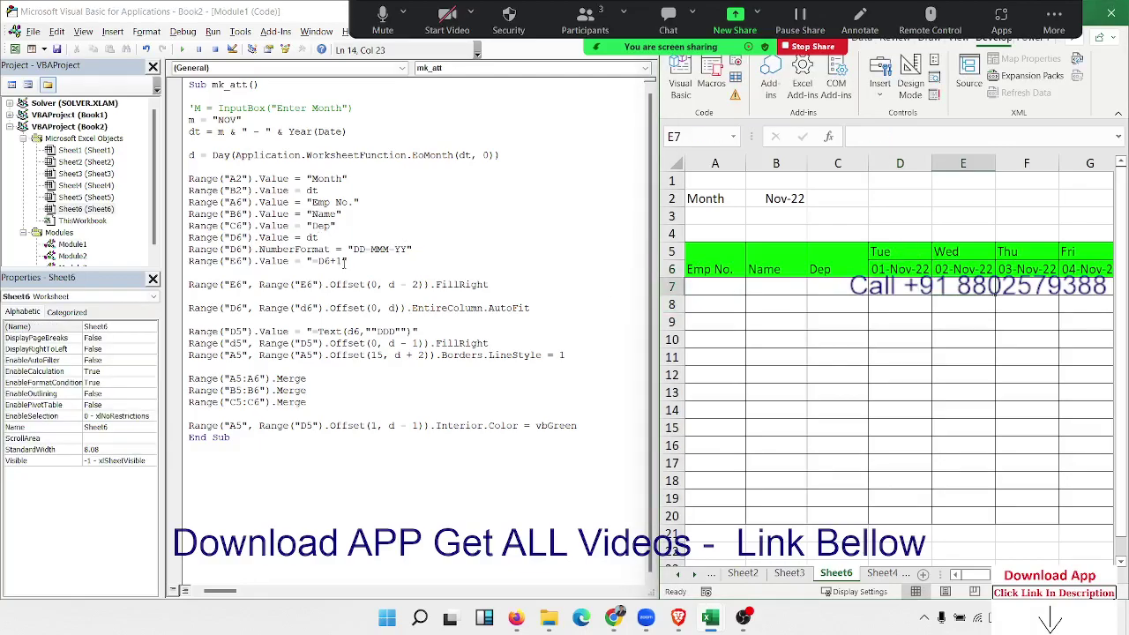
left_click(344, 273)
left_click(284, 284)
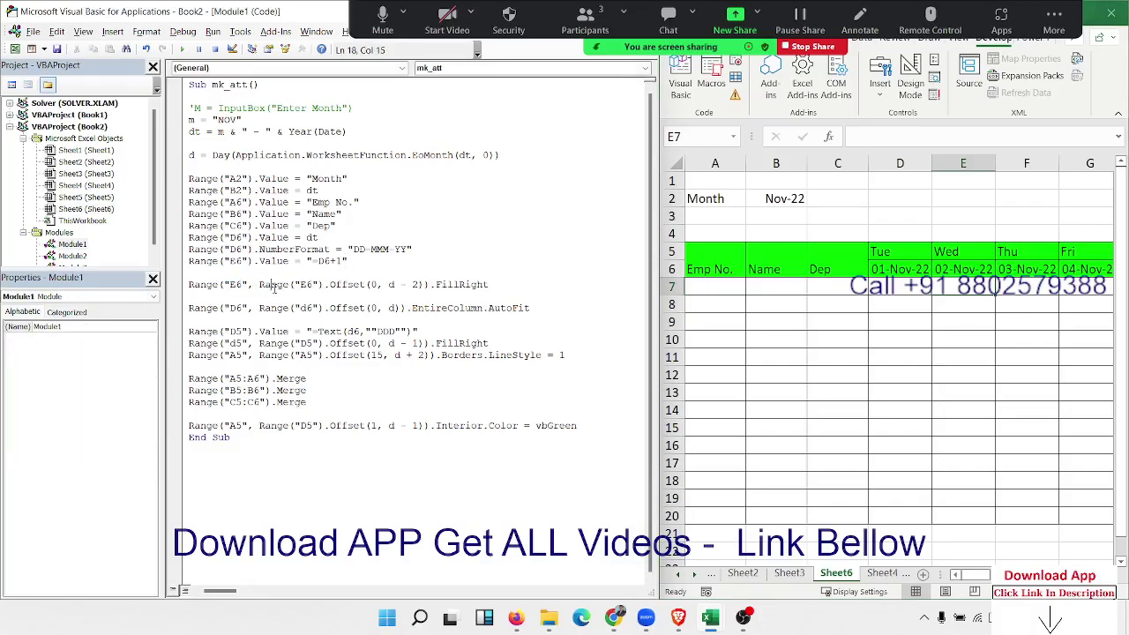
left_click_drag(270, 284, 424, 293)
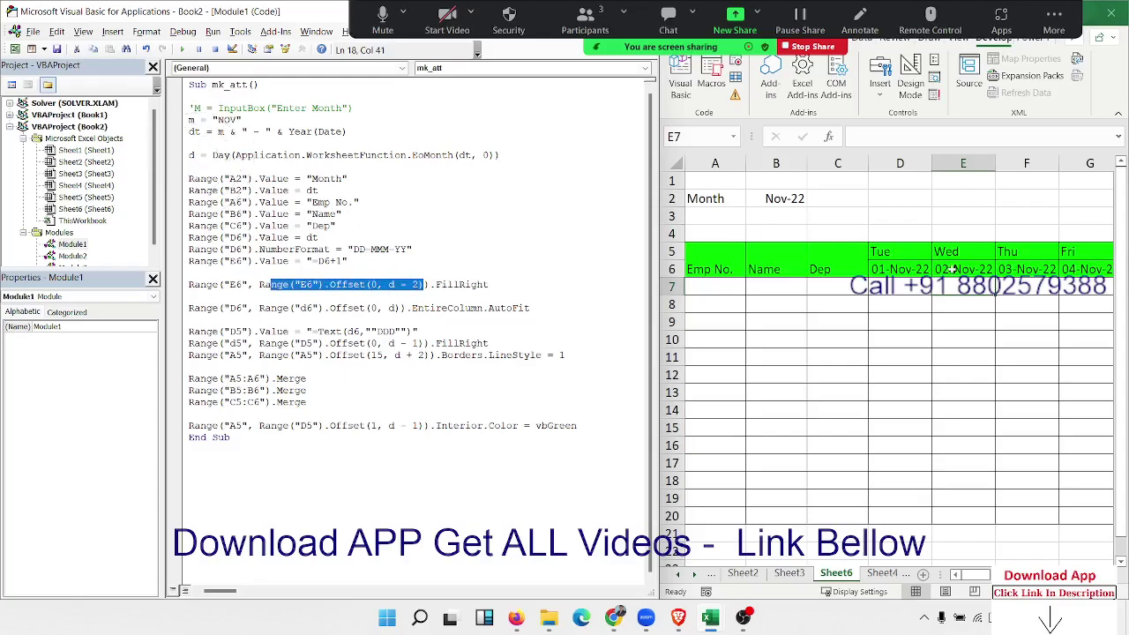
left_click(904, 270)
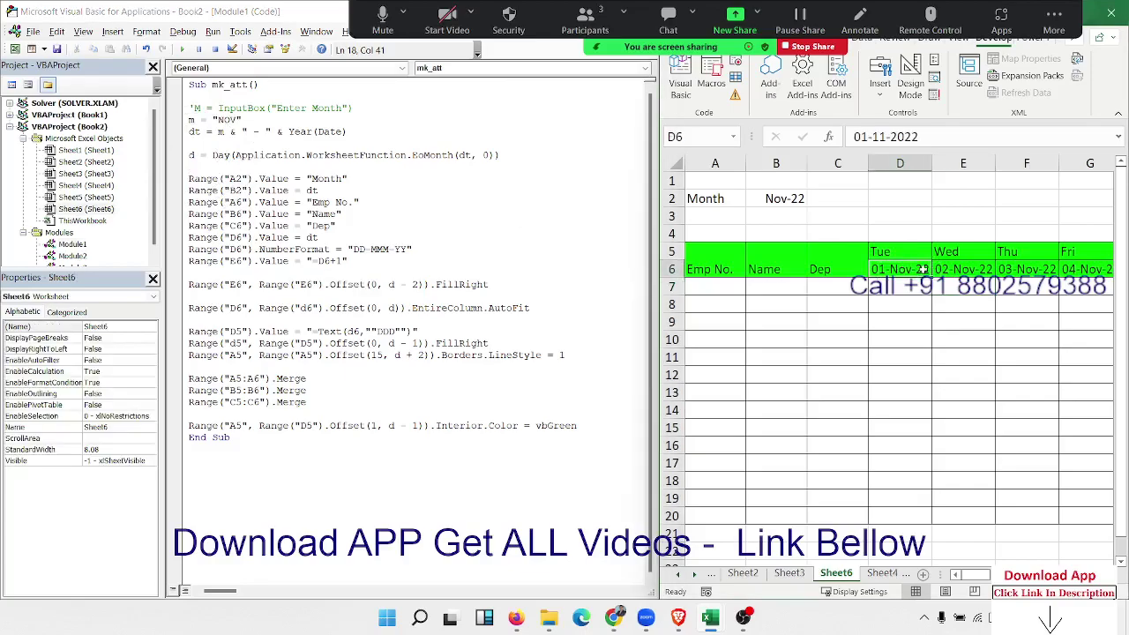
key("ctrl+shift+Right")
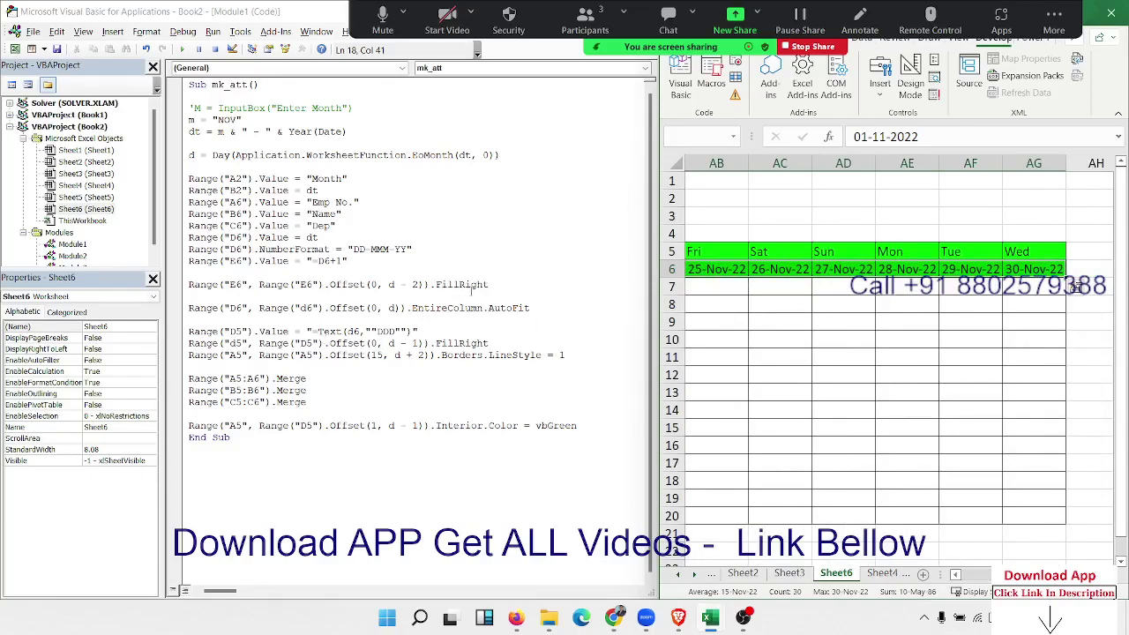
key("ctrl+q")
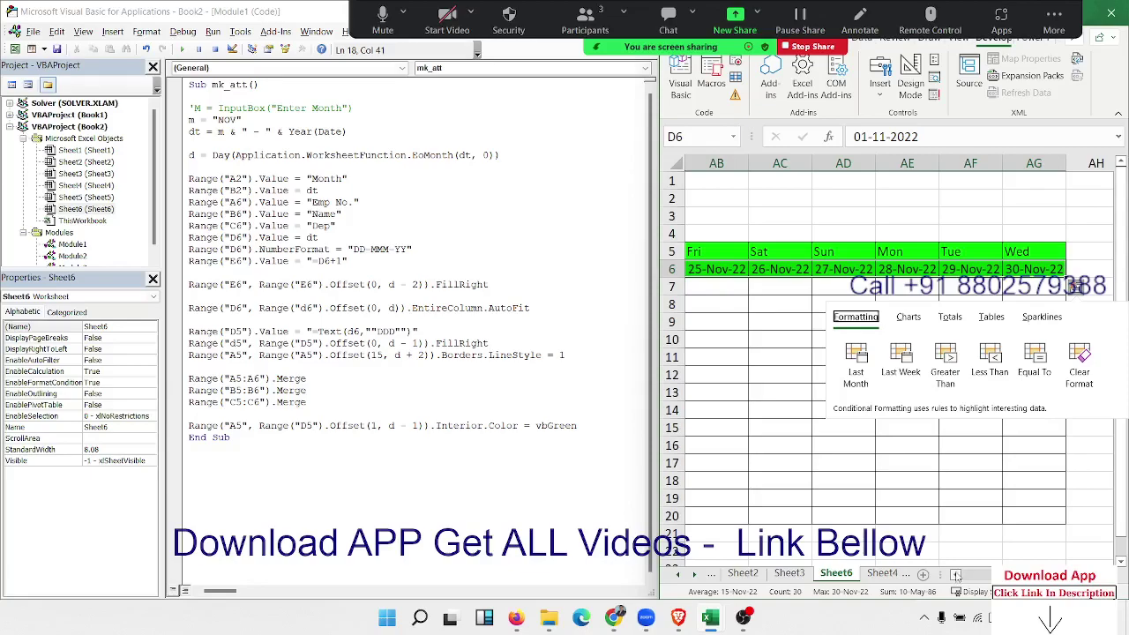
key("Left")
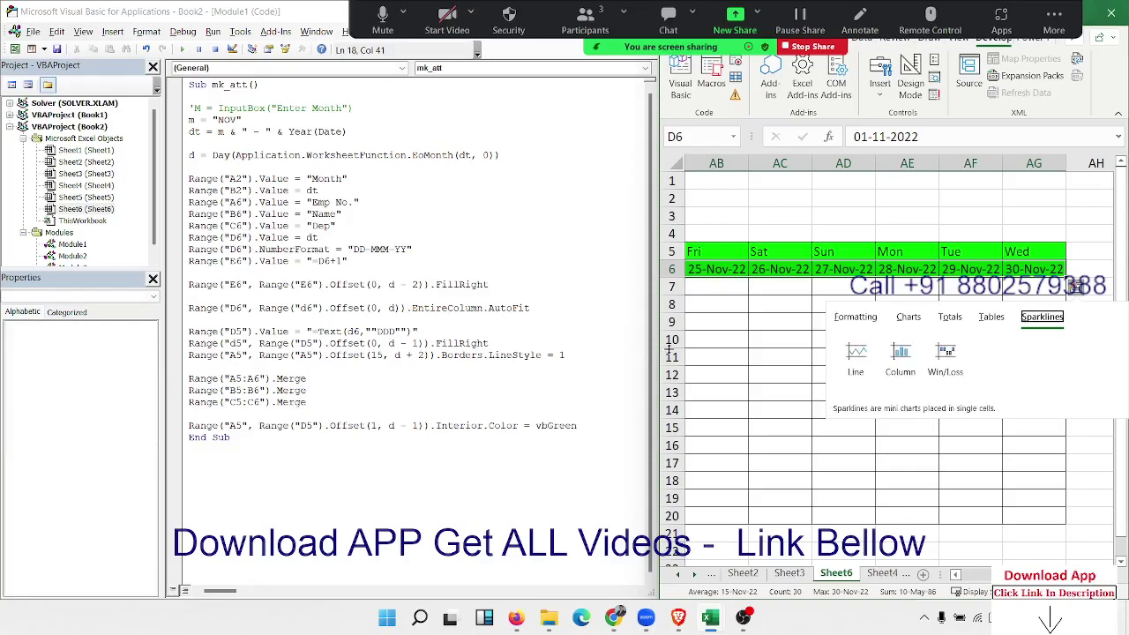
key("Escape")
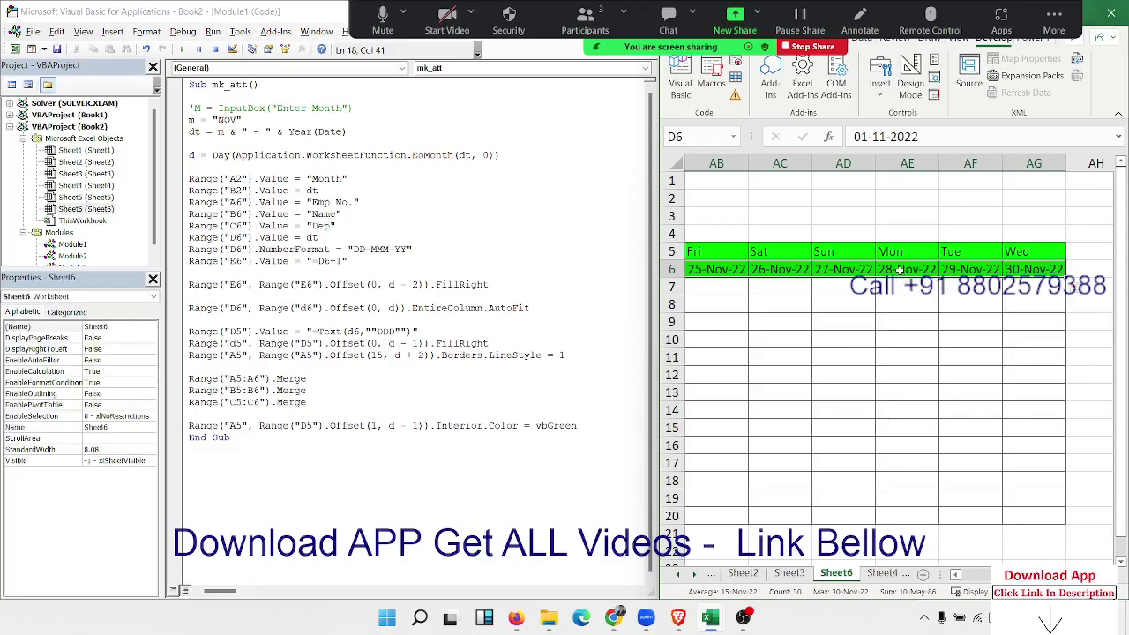
left_click(900, 269)
key("ctrl+Left")
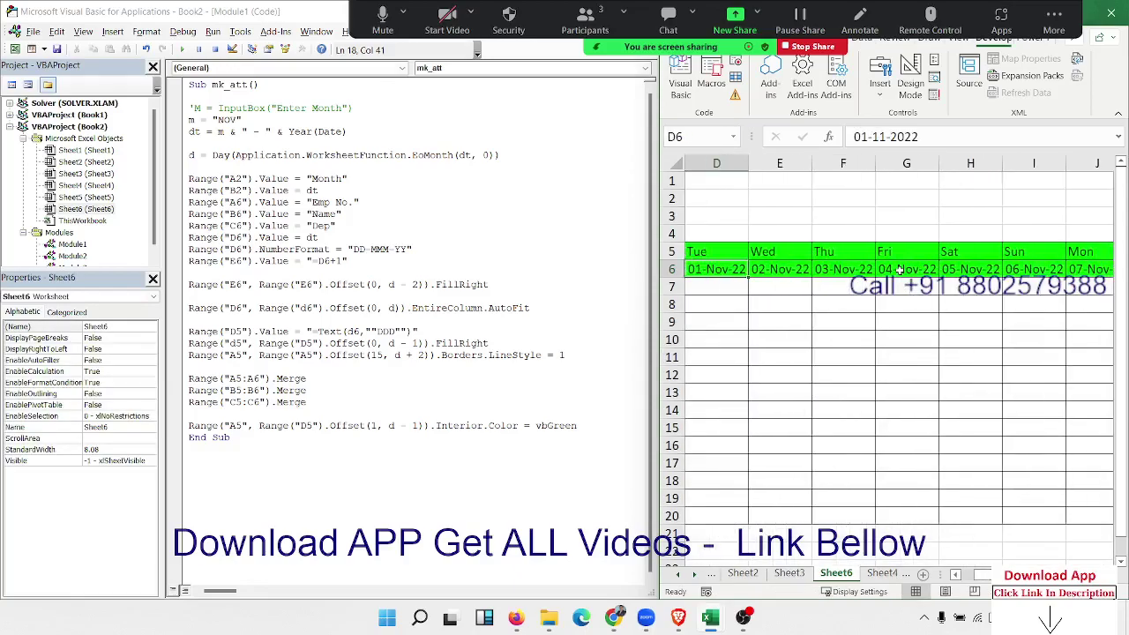
key("Right")
key("shift+Left")
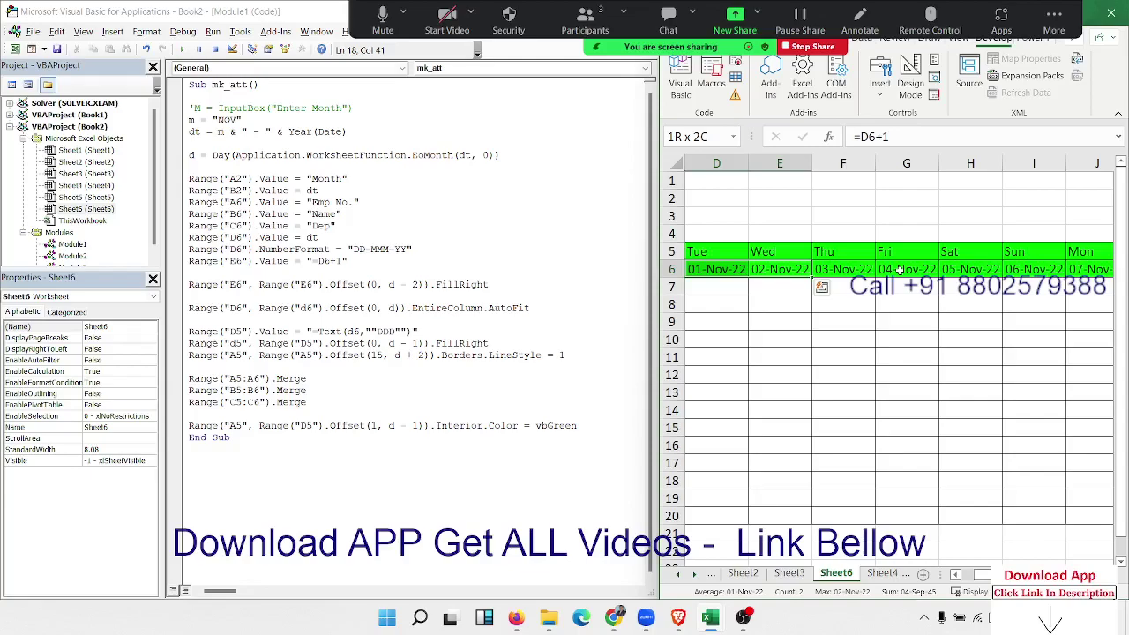
key("Right")
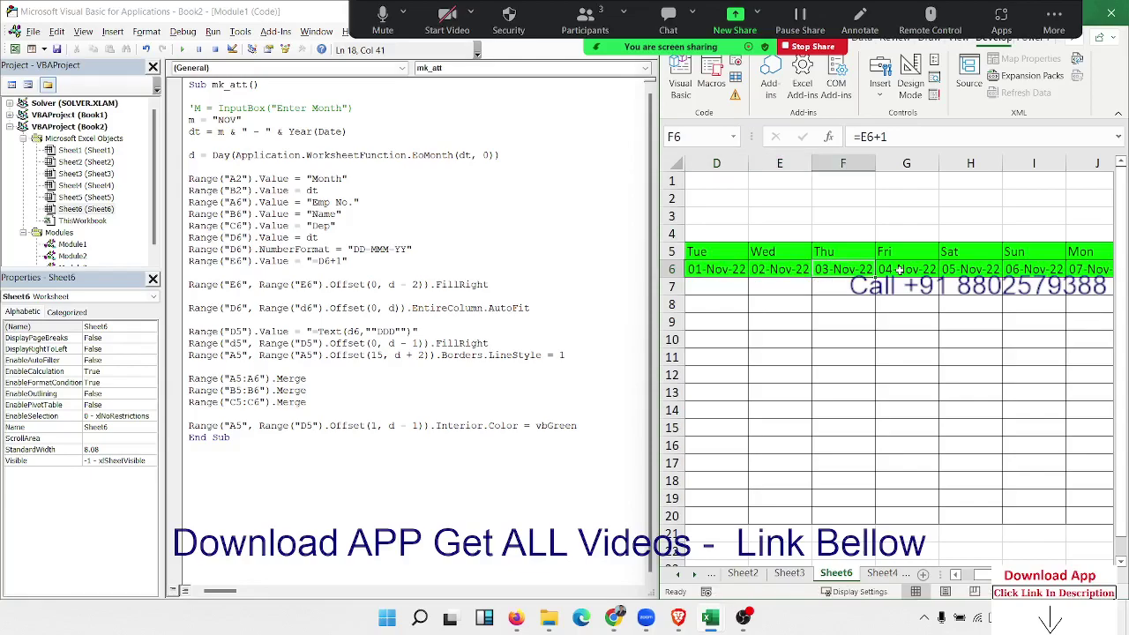
key("Left")
key("shift+Right")
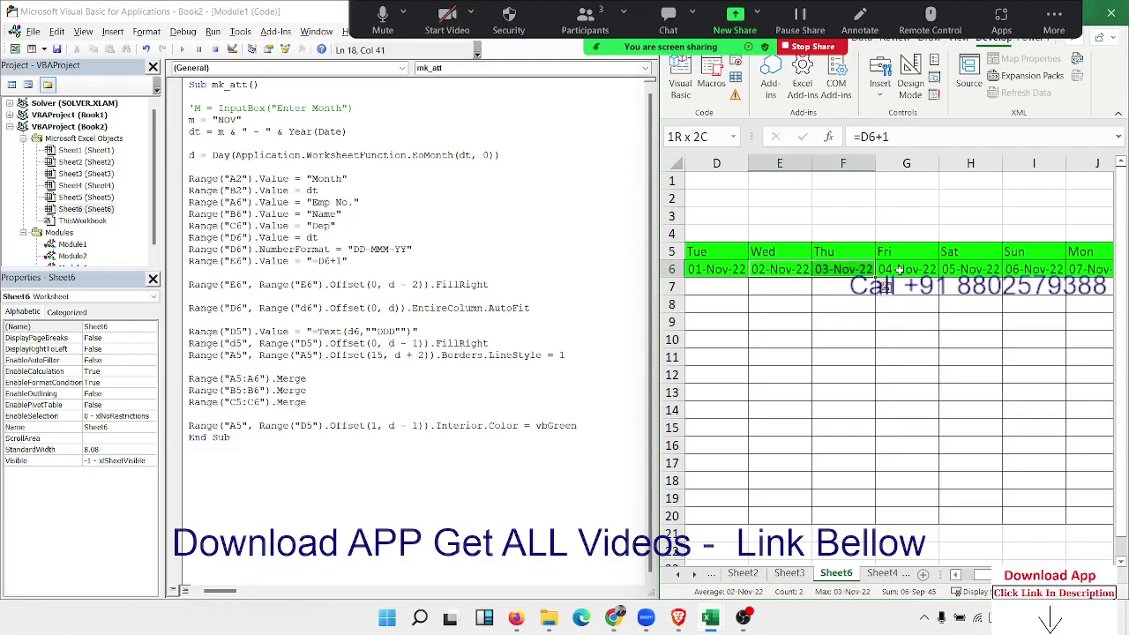
double_click(226, 119)
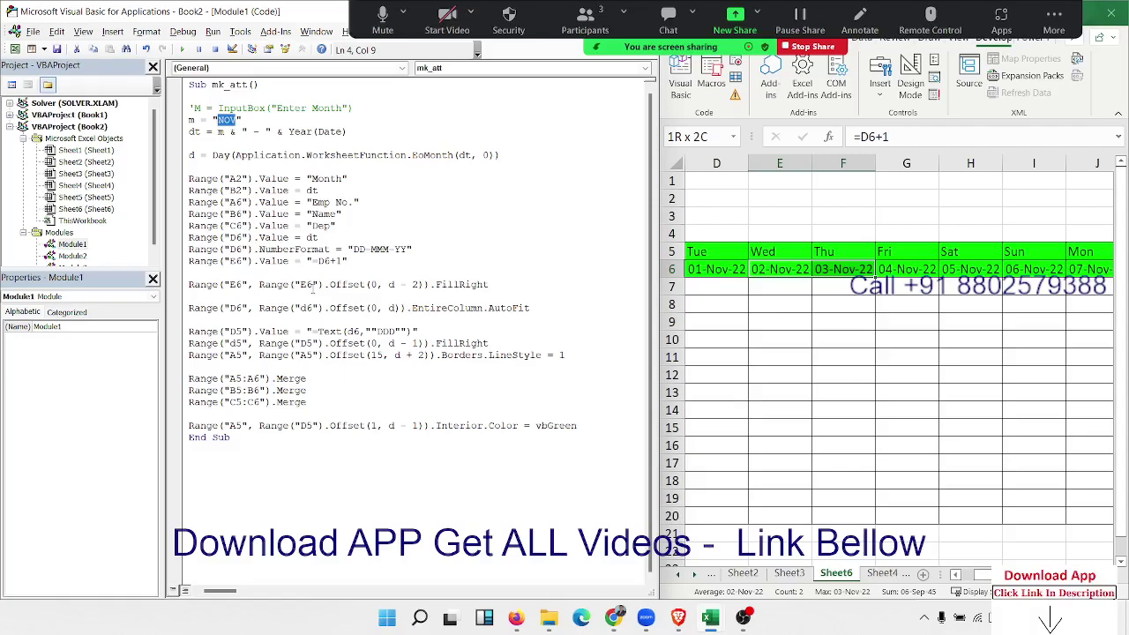
Step: Reopen Module2's rr macro and select all its code, Range("A1") through End Sub
double_click(84, 257)
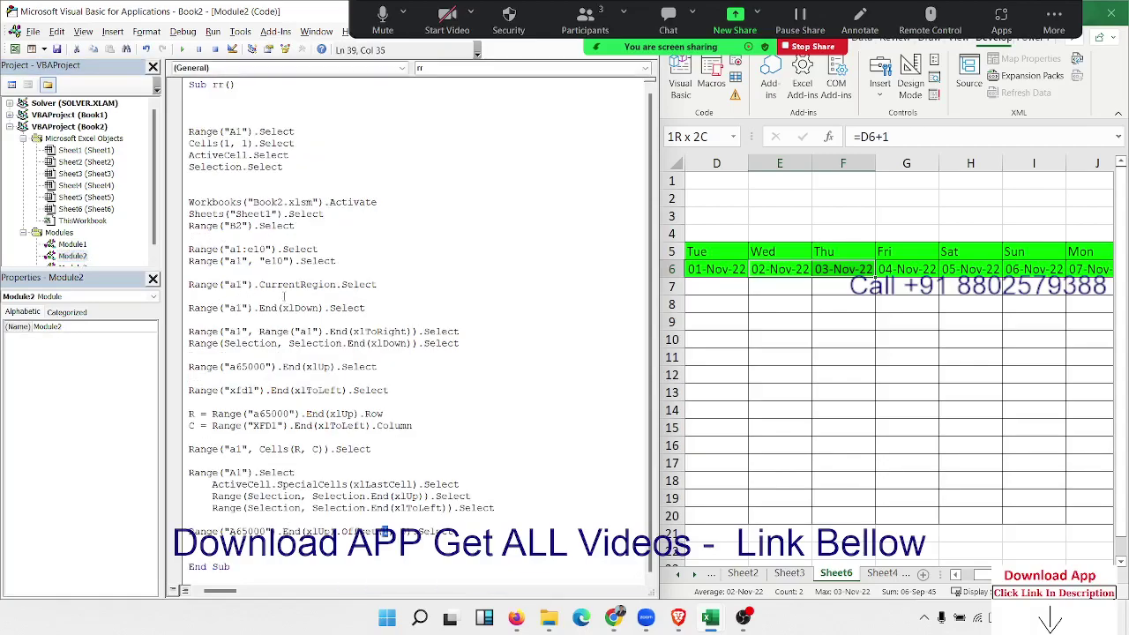
left_click(264, 239)
key("ctrl+a")
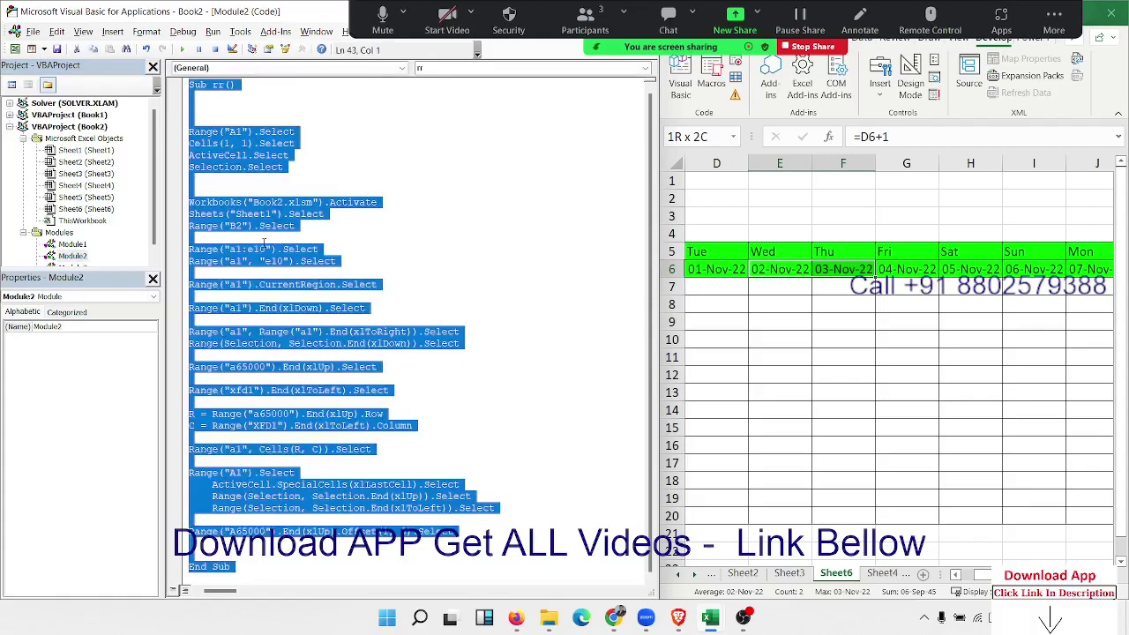